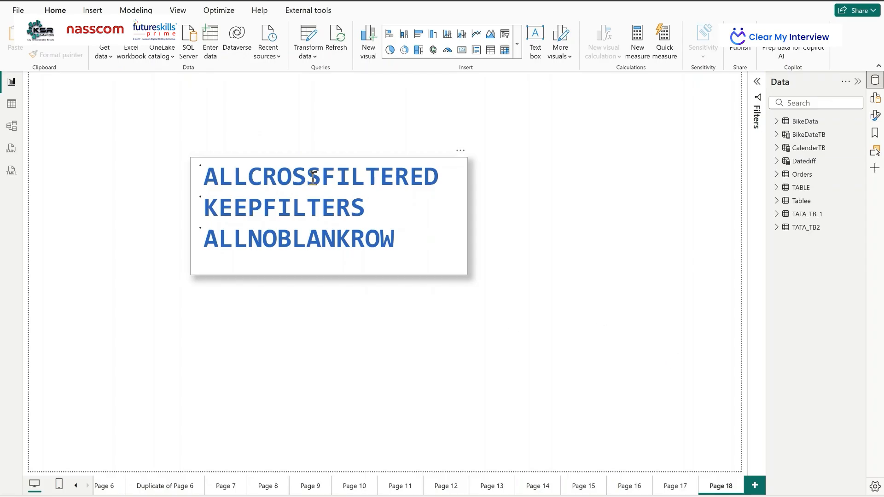
Add a new blank report page after Page 18
left_click(755, 486)
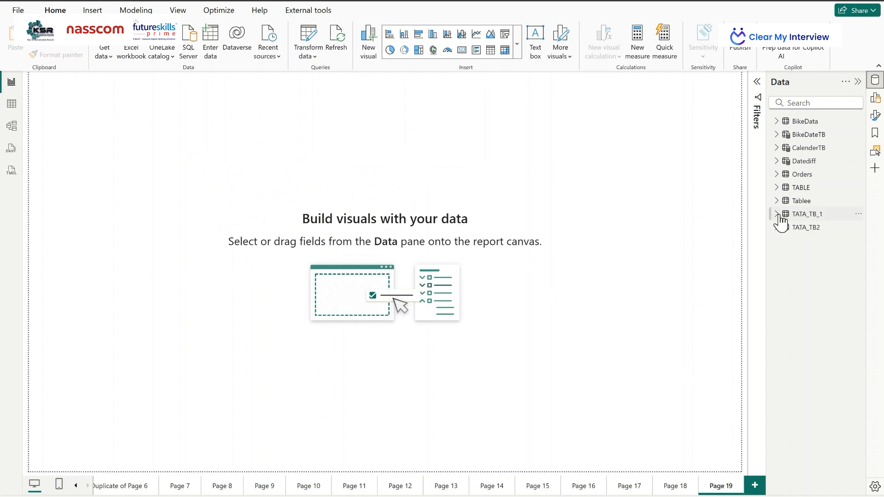
Examine the fields of TATA_TB2 and TATA_TB_1 and the relationship between them in the model view, then return to the report
left_click(10, 133)
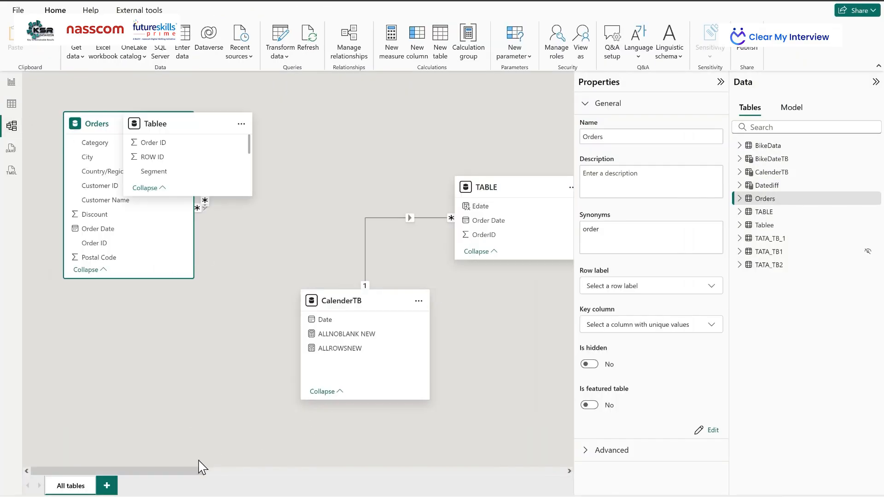
left_click_drag(202, 469, 485, 470)
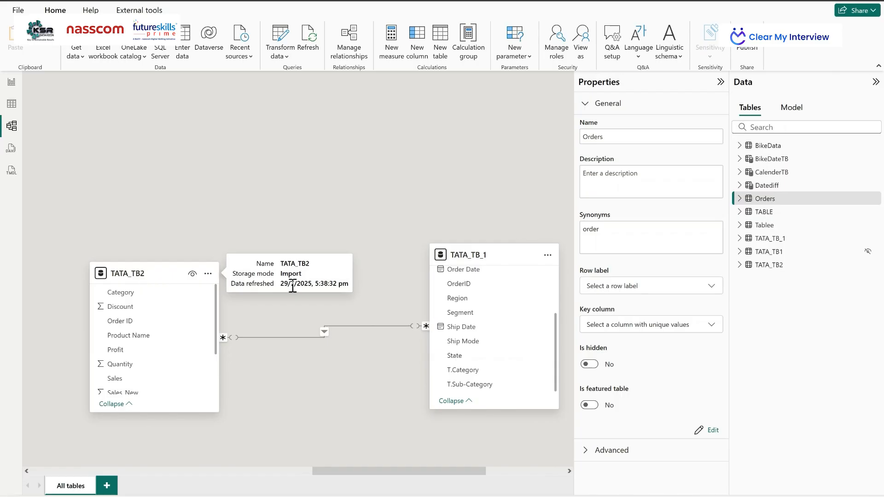
scroll(503, 302, "up", 2)
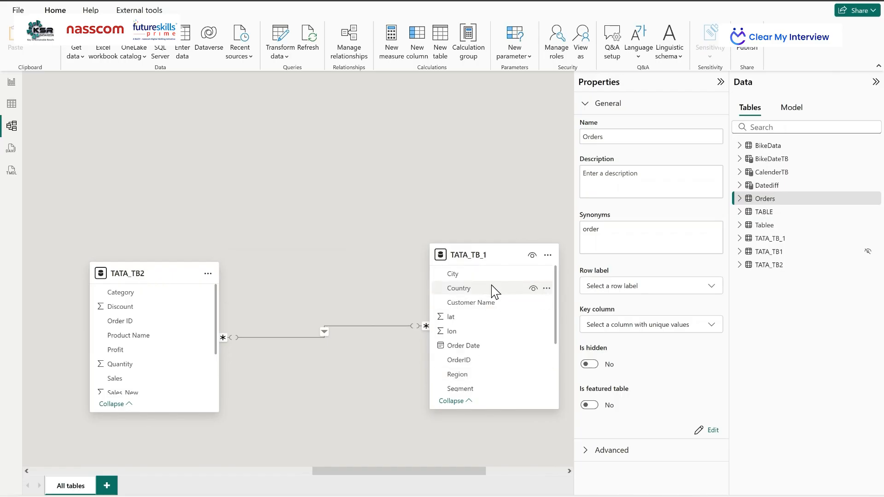
scroll(490, 311, "down", 2)
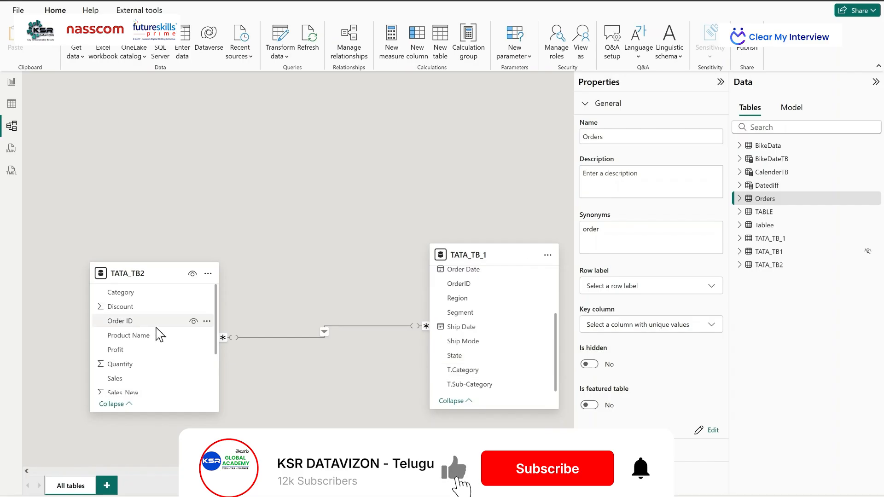
scroll(135, 334, "down", 2)
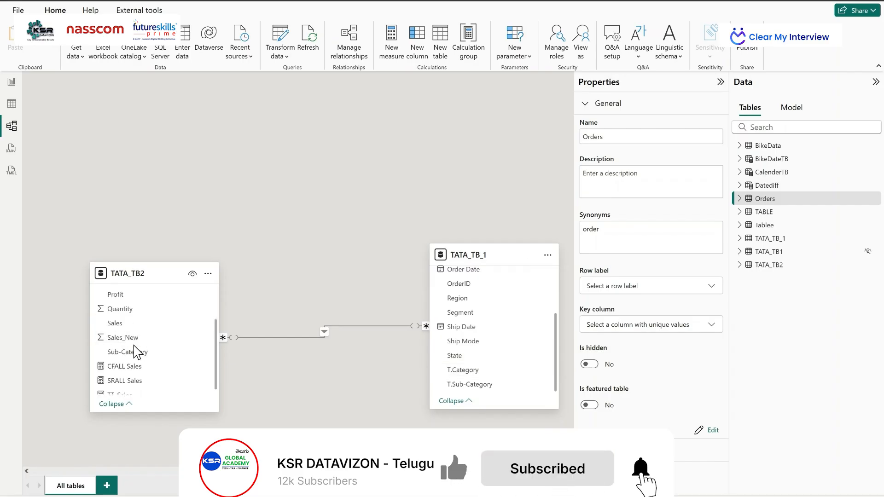
scroll(137, 346, "up", 2)
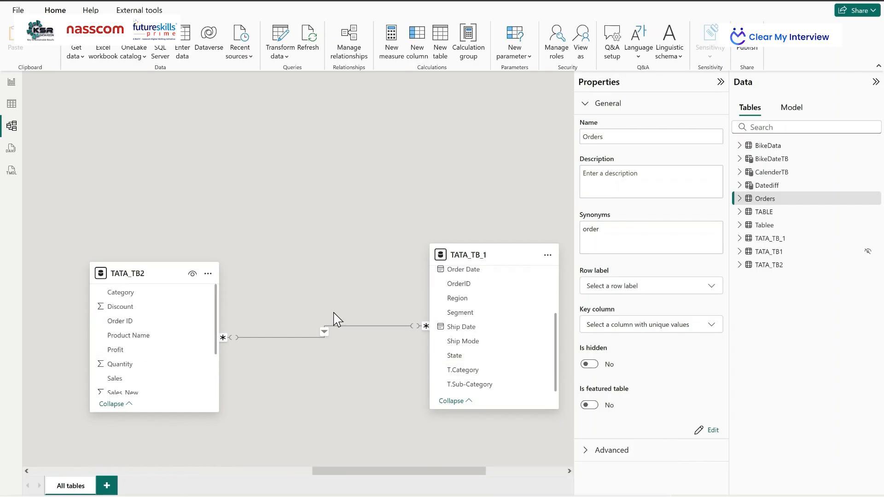
left_click(324, 335)
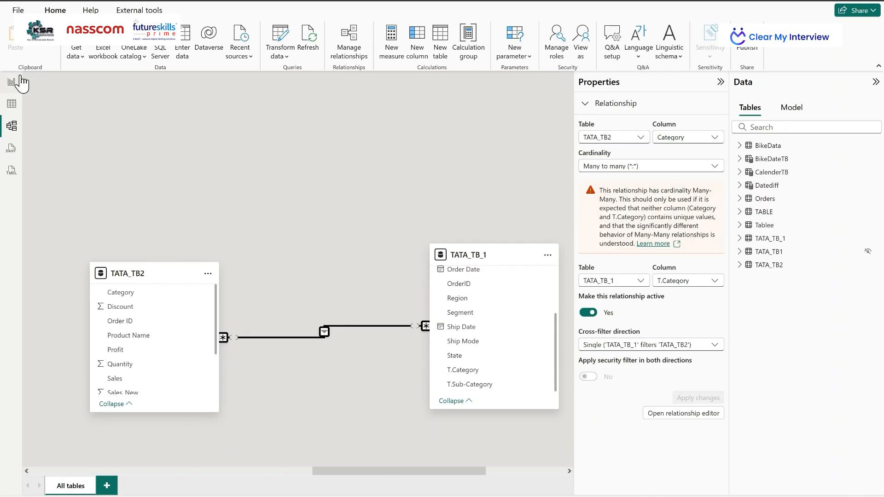
left_click(12, 87)
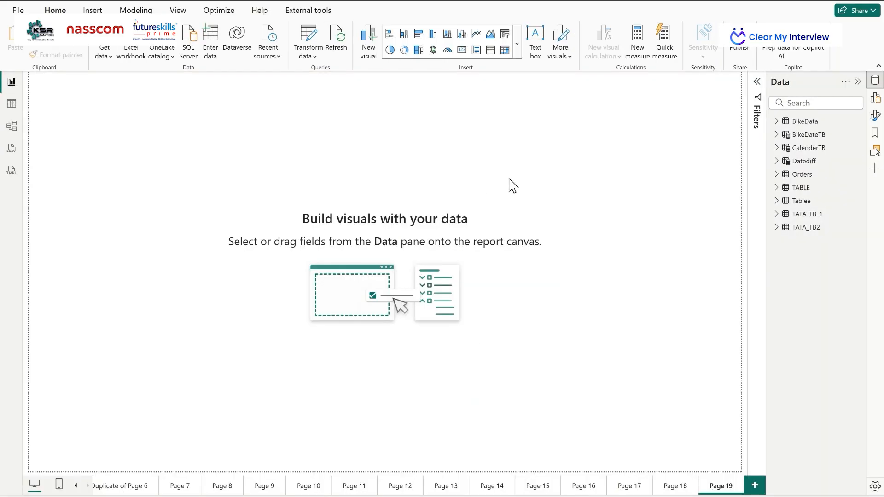
Create a new measure in the TATA_TB2 table and name it ALL Sales
left_click(783, 231)
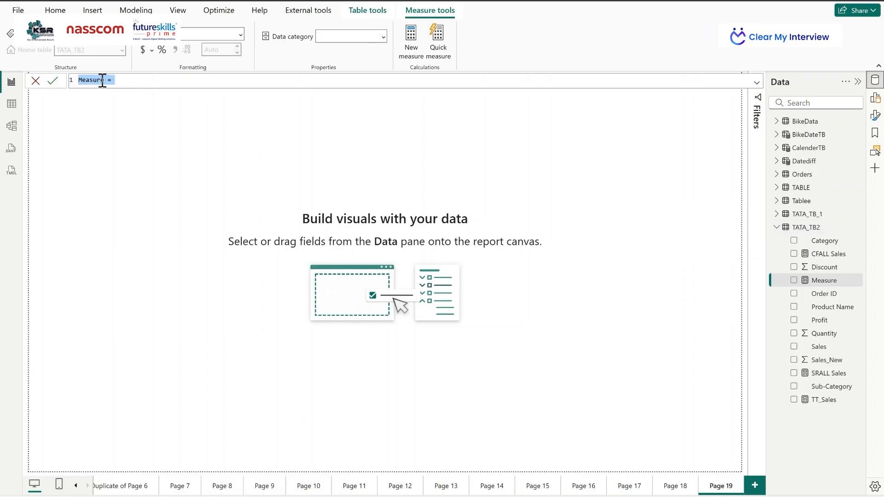
left_click(103, 81)
scroll(105, 81, "up", 3)
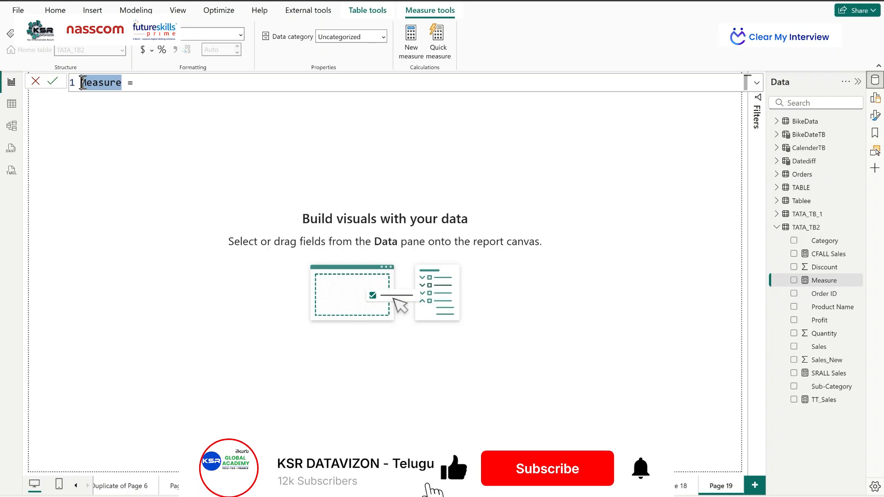
type("ALL Sale")
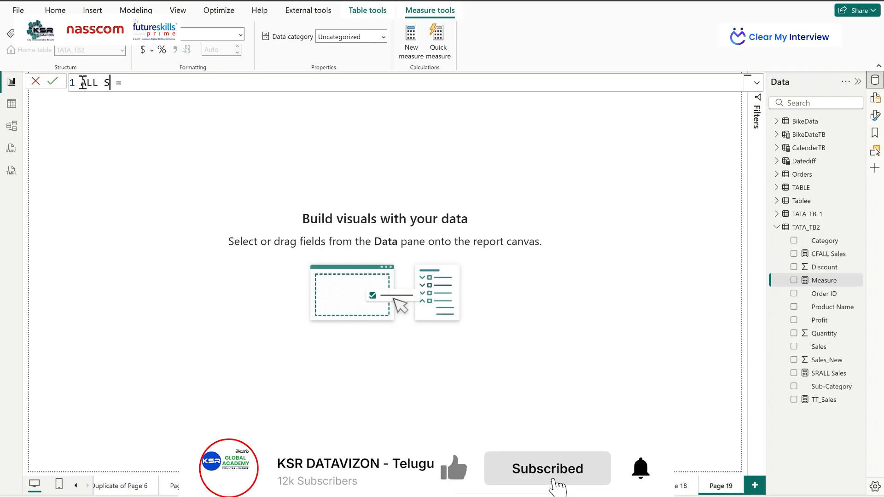
type("s")
left_click(158, 84)
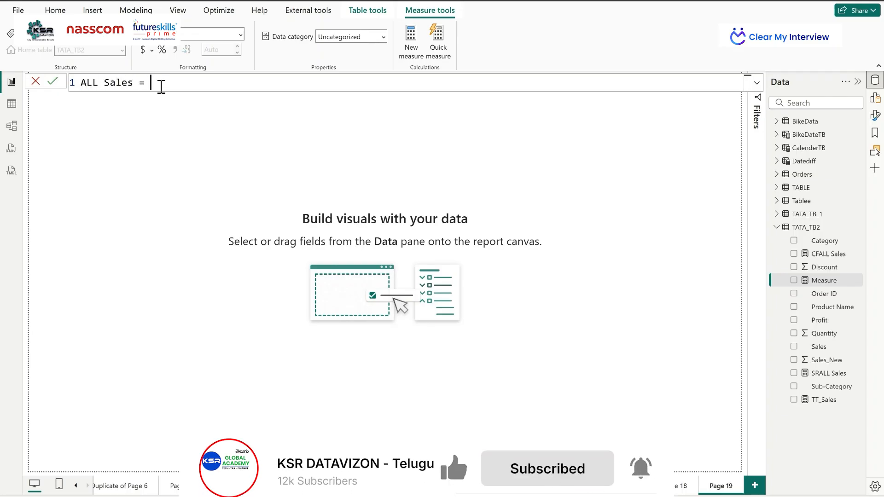
Define the ALL Sales measure as CALCULATE([TT_Sales],ALL(TATA_TB2)) and commit the formula
type("calc")
key("Tab")
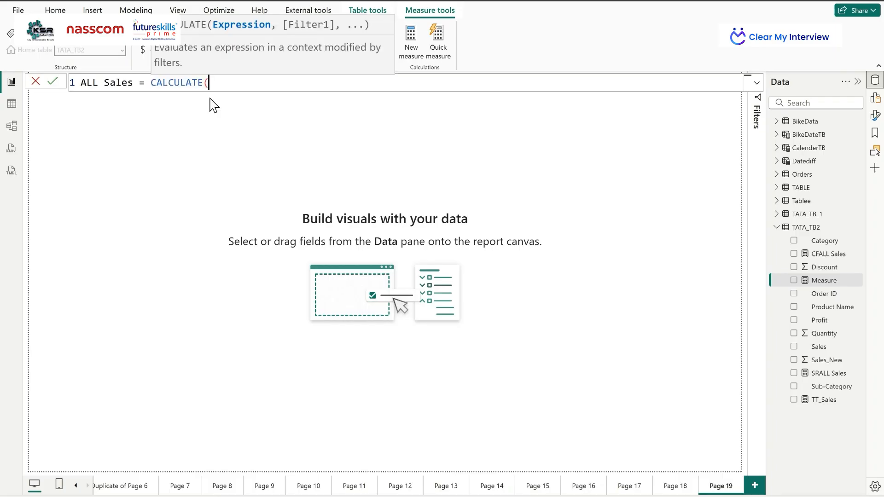
type("tt")
key("Tab")
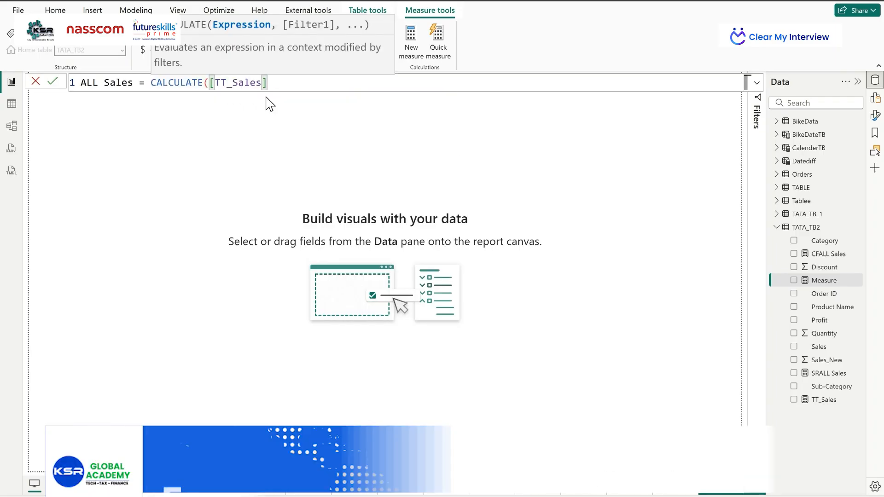
type(",all")
key("Tab")
type("TATA")
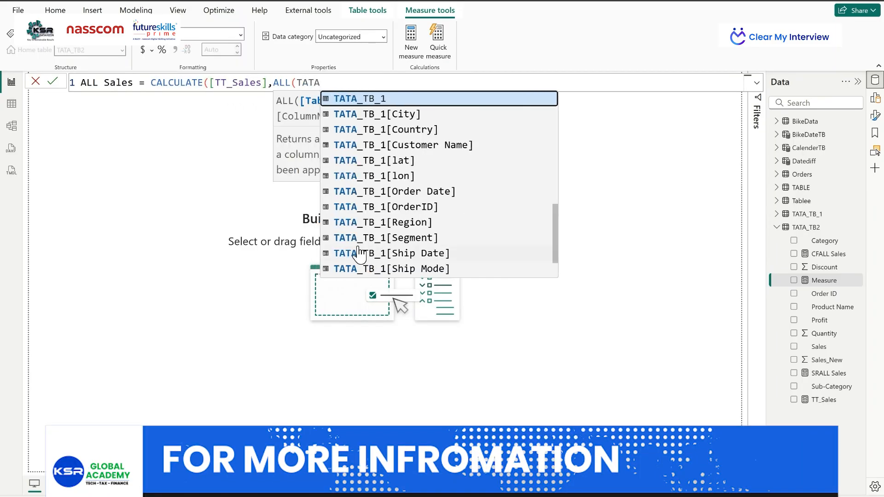
scroll(409, 233, "down", 1)
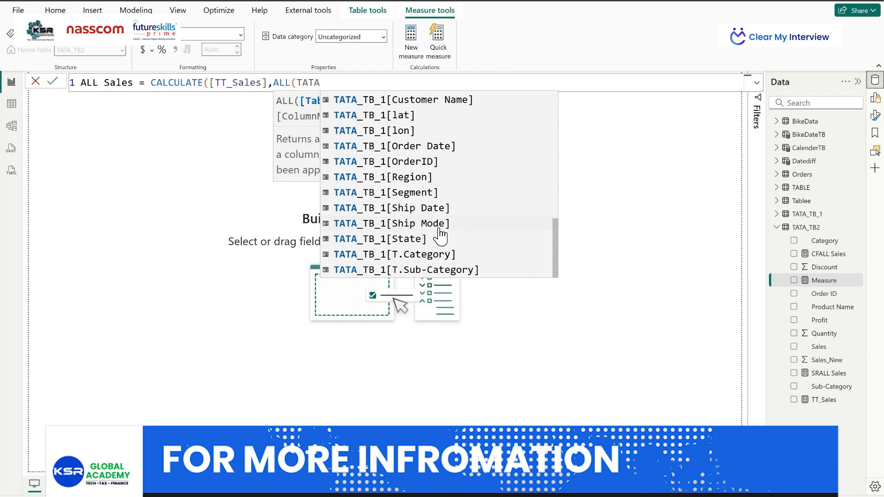
scroll(440, 236, "up", 3)
scroll(442, 235, "down", 2)
type("_TB2")
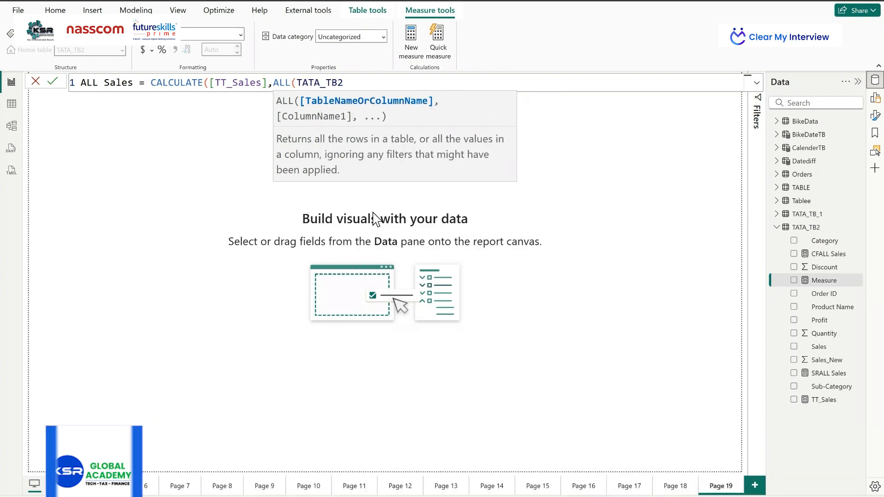
type("))")
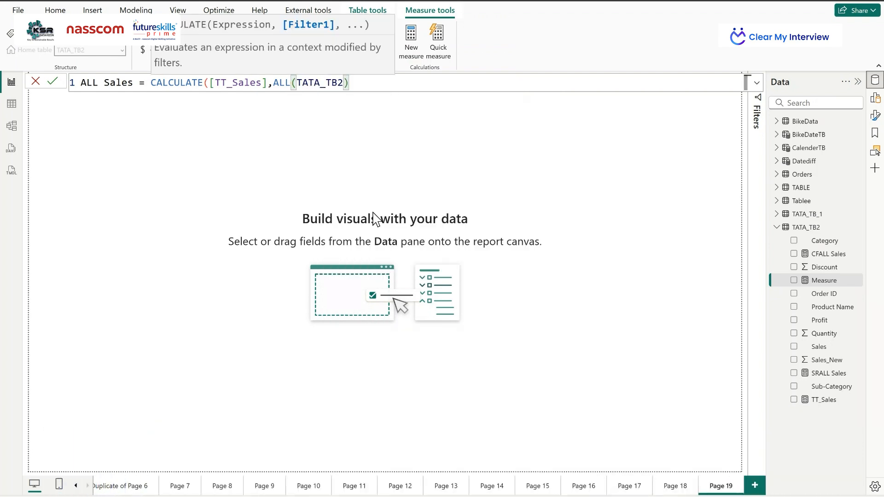
left_click(52, 82)
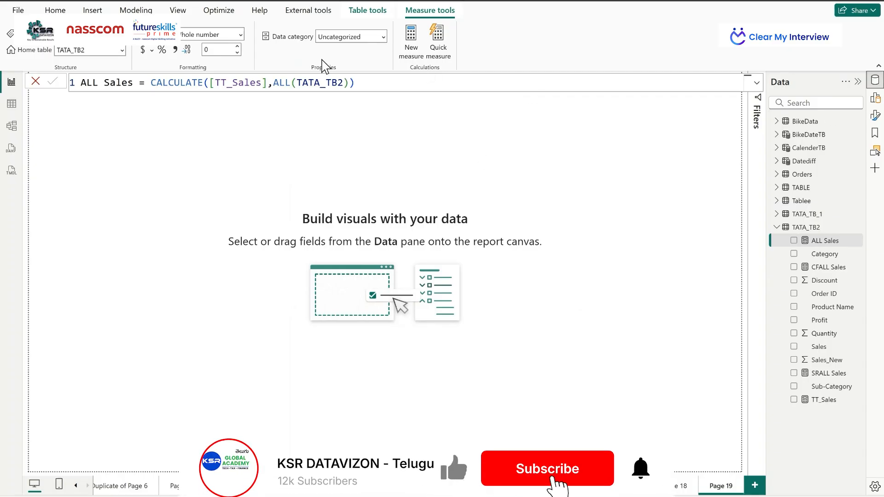
Insert a table visual, enlarge it, and add the T.Category field from TATA_TB_1 to it
left_click(55, 10)
left_click(491, 50)
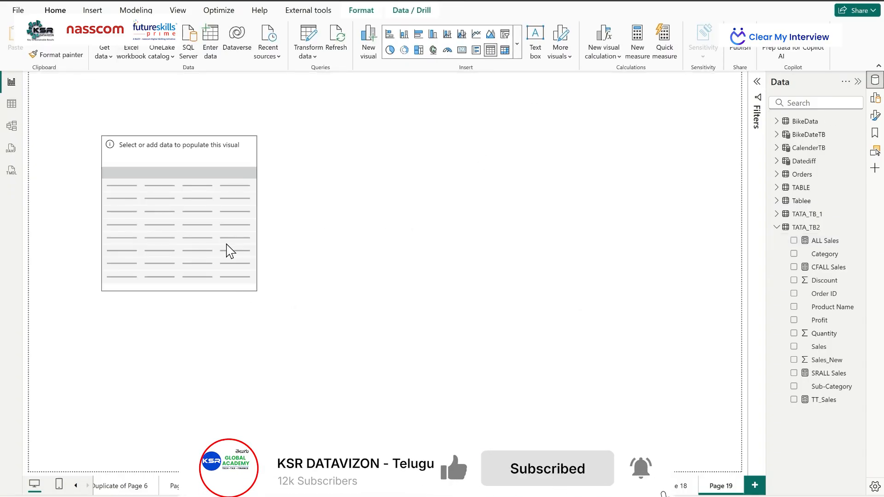
left_click_drag(256, 289, 417, 386)
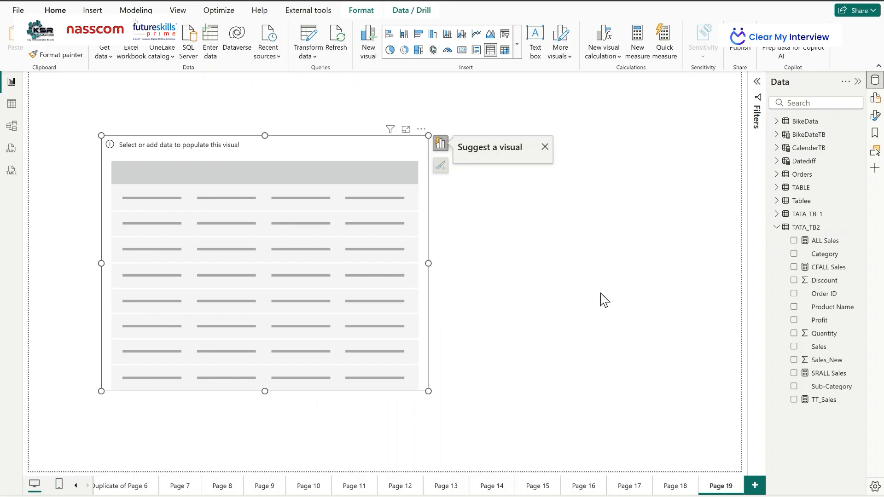
left_click(777, 214)
left_click_drag(827, 386, 296, 303)
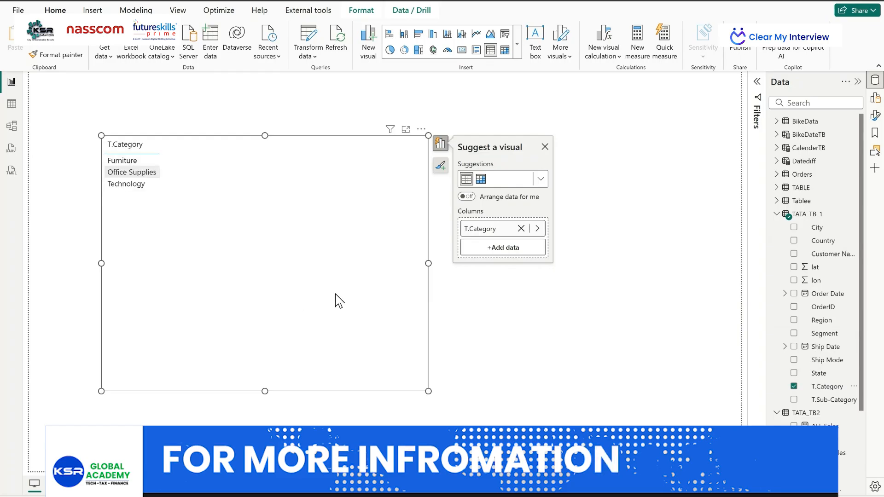
Add the TT_Sales measure from TATA_TB2 to the table visual beside T.Category
left_click(777, 214)
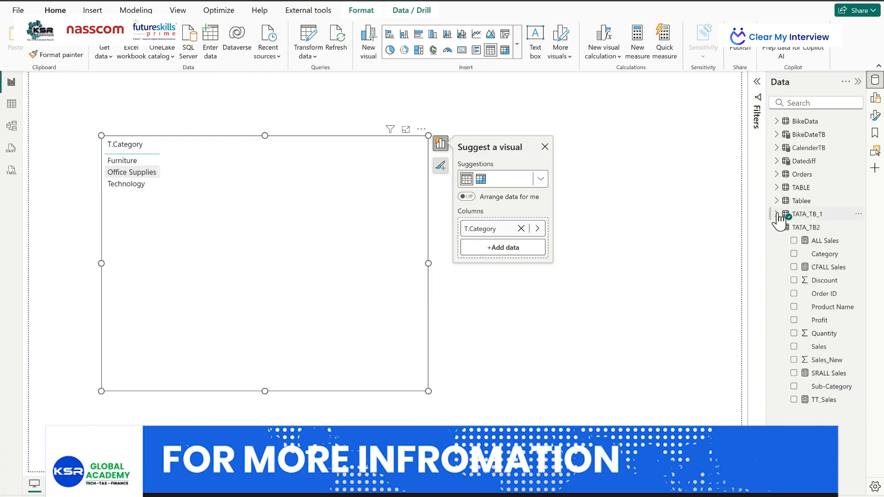
left_click(824, 400)
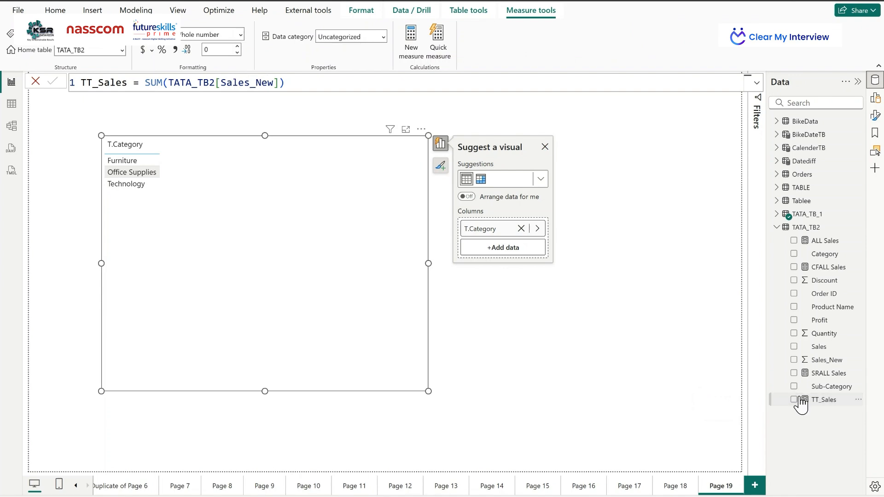
left_click_drag(799, 400, 255, 263)
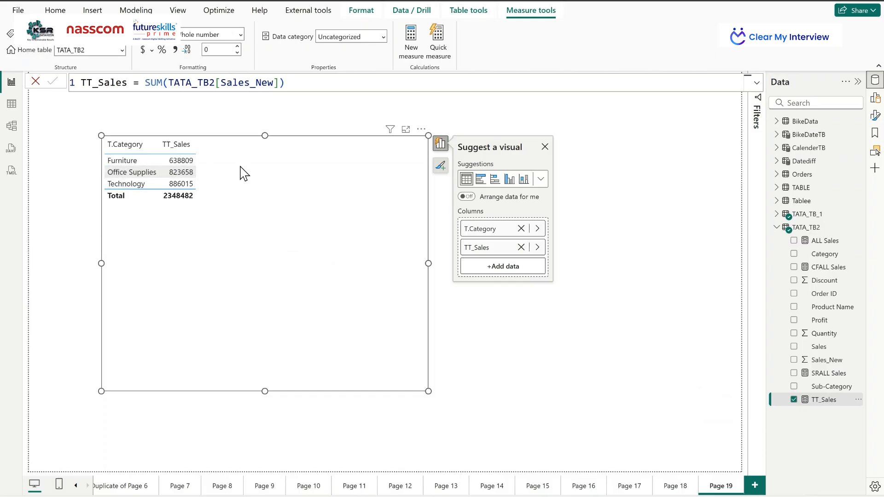
Make the table visual's values bold and increase their font size
left_click(875, 117)
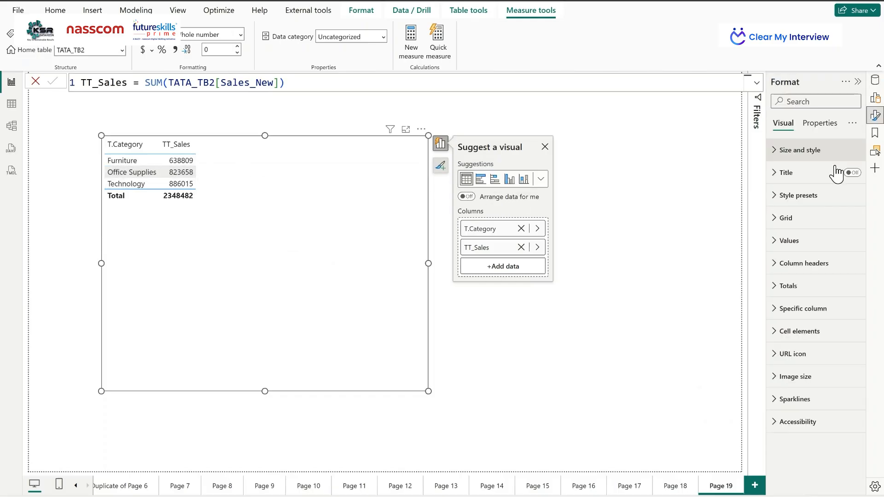
left_click(803, 241)
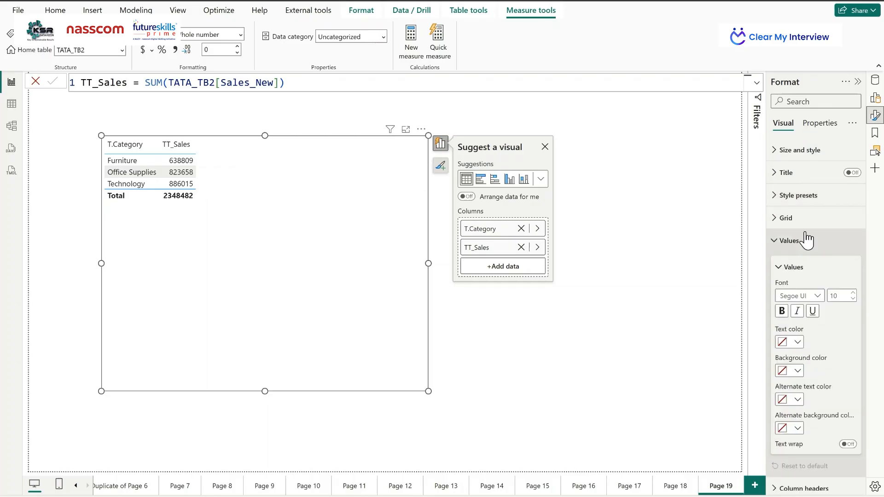
left_click(786, 314)
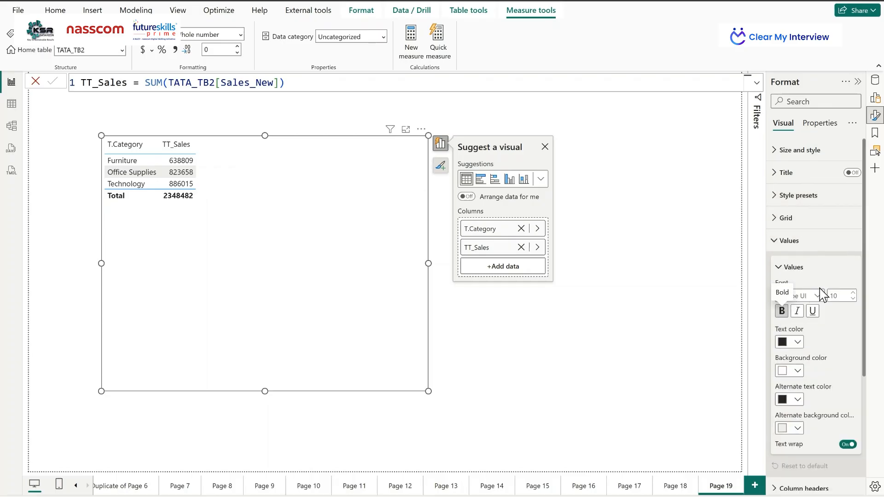
double_click(853, 292)
left_click(795, 245)
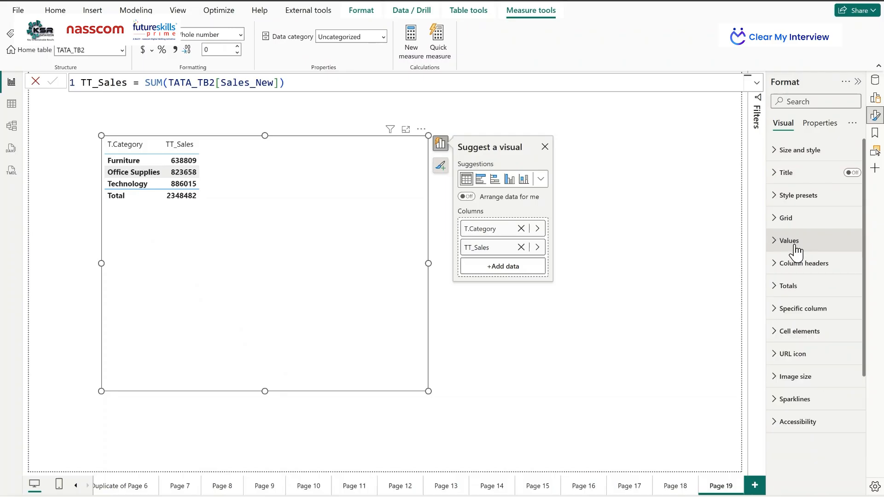
Set the table's column headers to font size 14 and make them bold
left_click(800, 267)
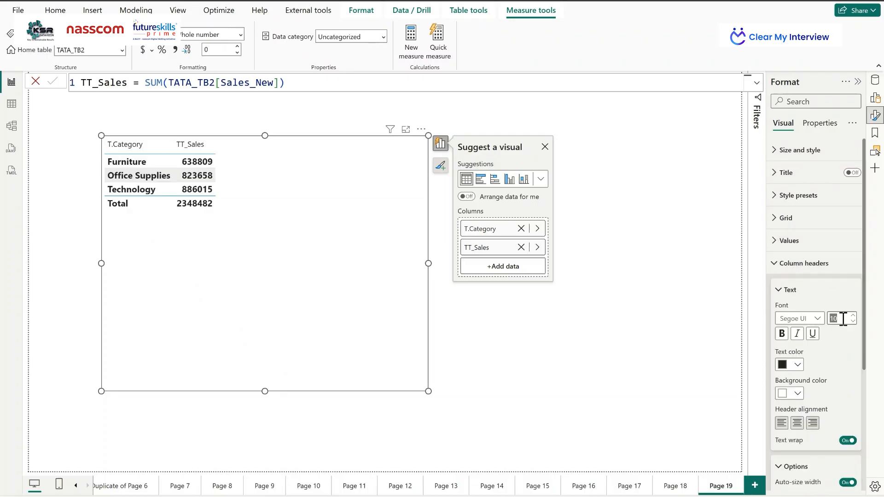
type("14")
left_click(781, 334)
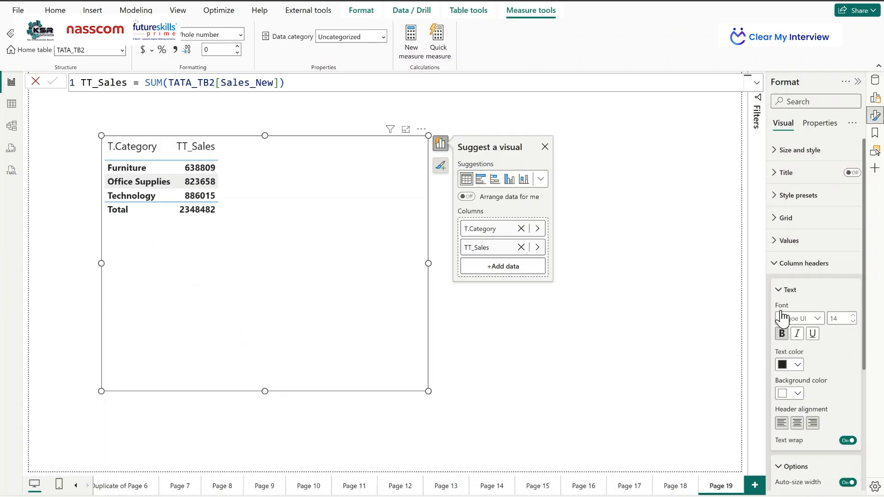
left_click(790, 265)
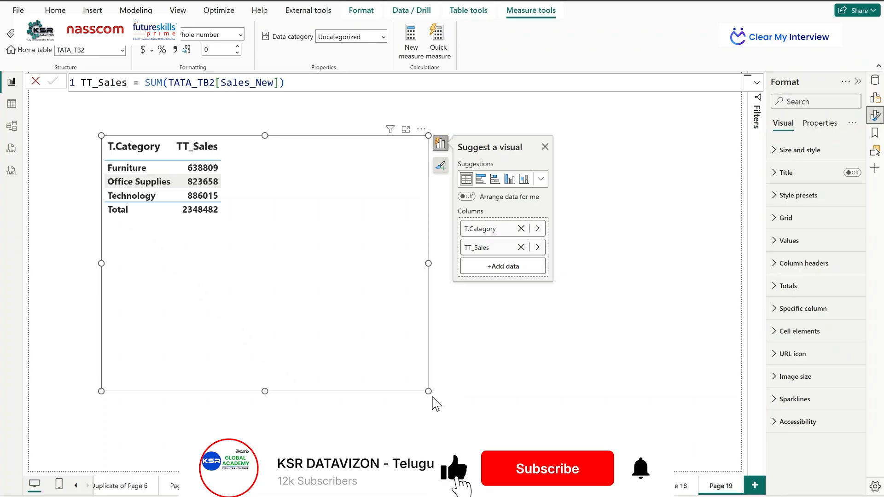
Shrink the table visual closer to its contents and bring back the list of data fields
left_click_drag(428, 391, 364, 260)
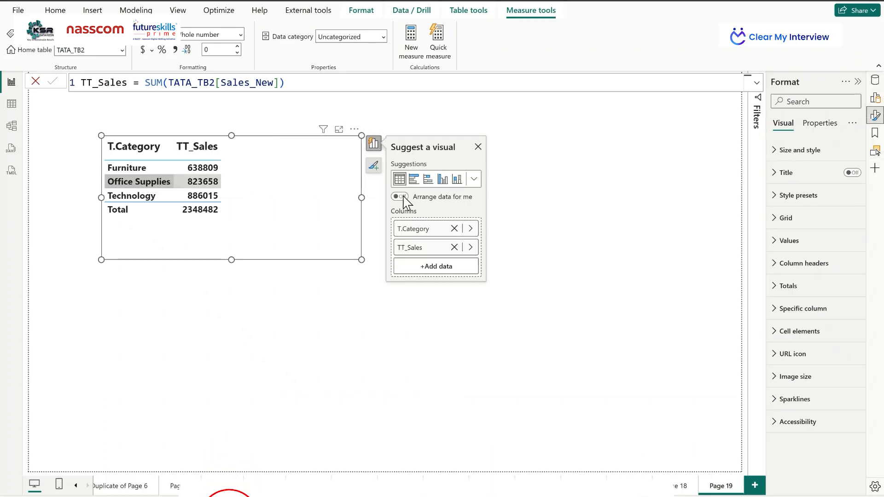
left_click(877, 83)
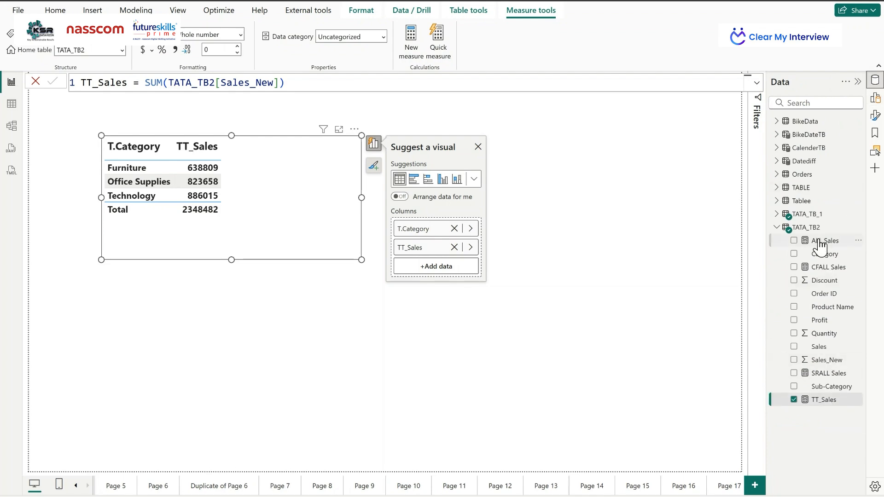
Add the ALL Sales measure from TATA_TB2 to the category table visual and enlarge the visual slightly
left_click_drag(820, 245, 300, 204)
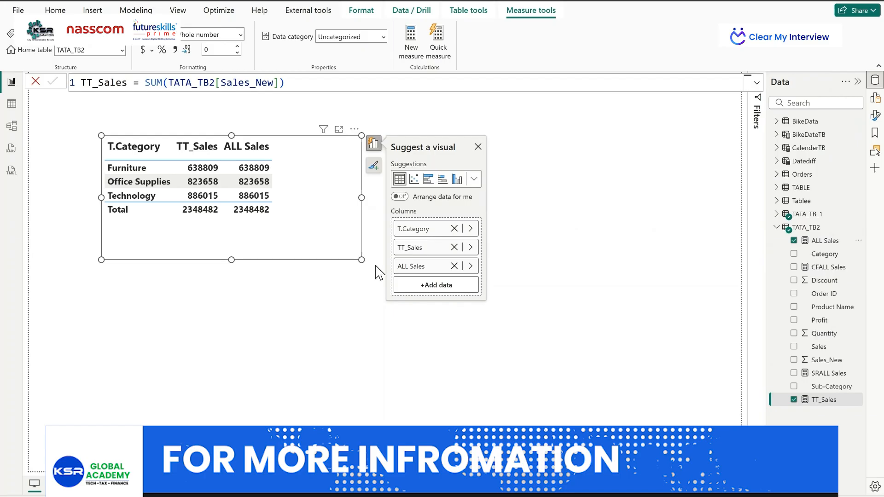
left_click_drag(375, 266, 381, 272)
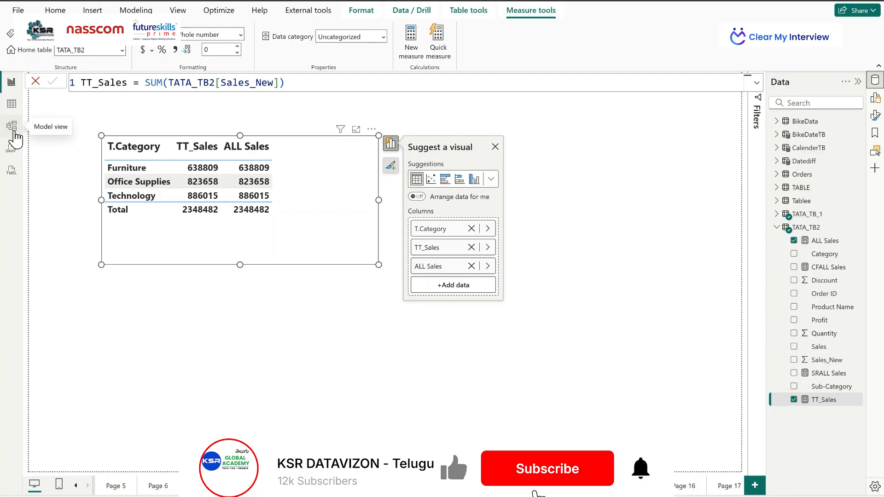
Inspect the relationship between TATA_TB2 and TATA_TB_1 in the data model, including its cardinality and cross-filter direction, and return to the report
left_click(15, 133)
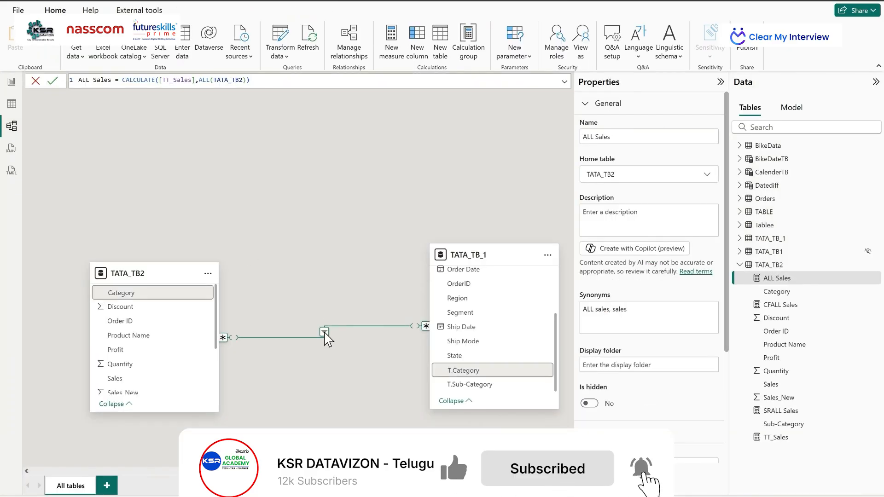
left_click(325, 332)
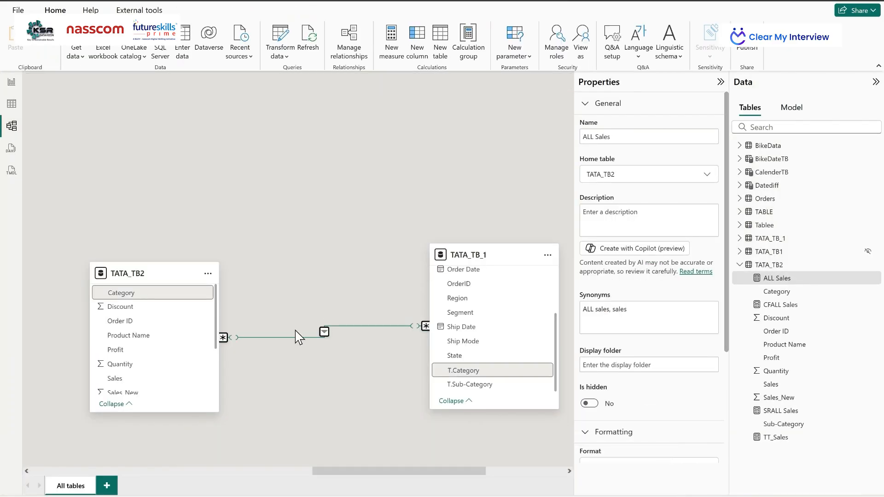
left_click(285, 338)
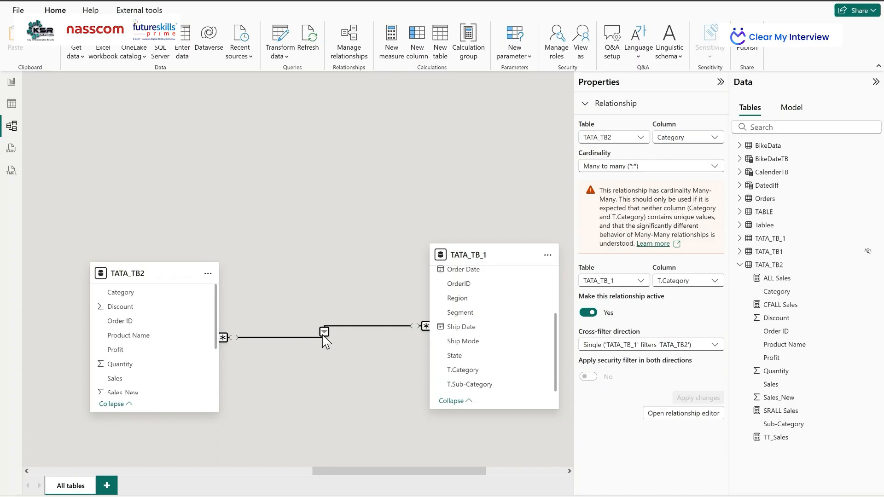
left_click(12, 82)
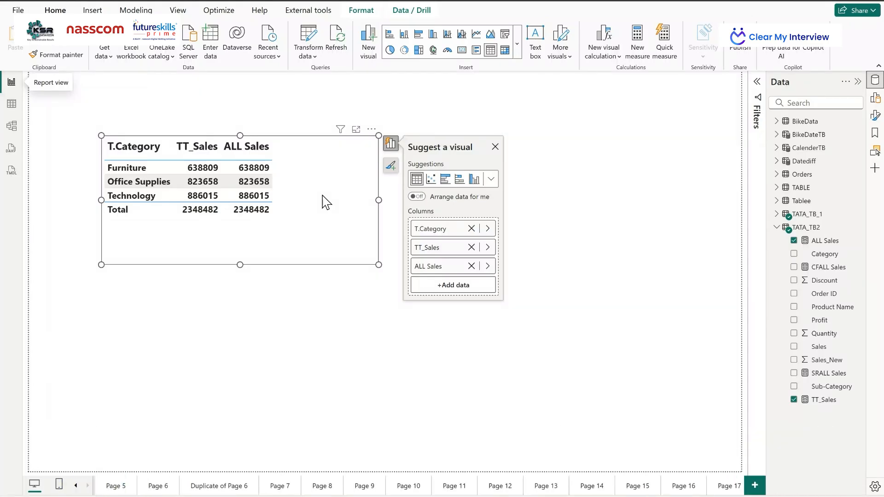
Create a measure named ALCF in TATA_TB2 and start its formula with CALCULATE on [TT_Sales]
left_click(808, 228)
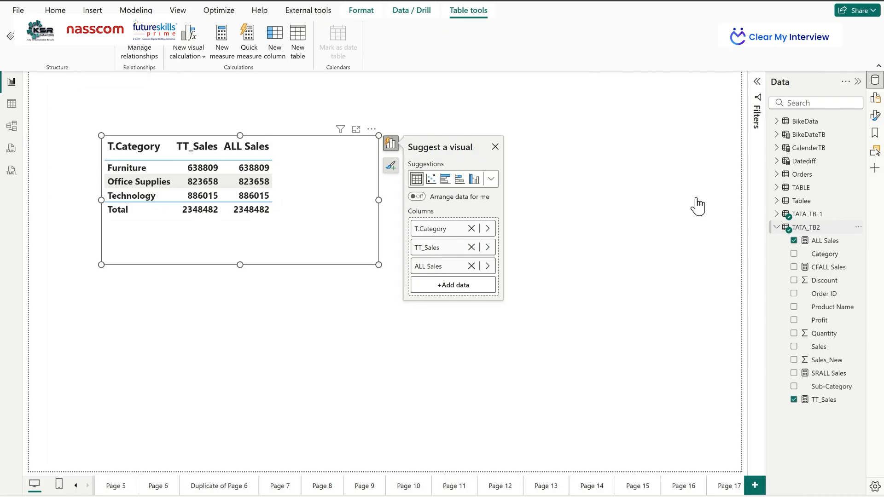
left_click(220, 51)
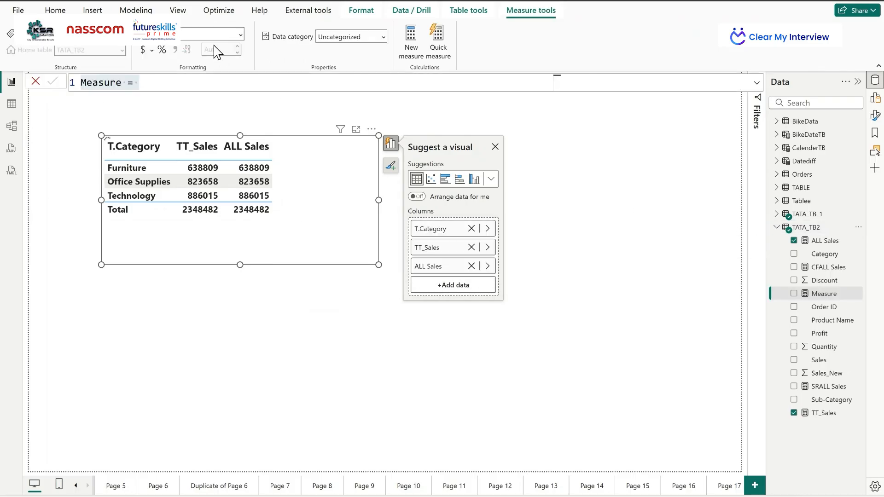
left_click_drag(121, 83, 75, 83)
type("ALCF")
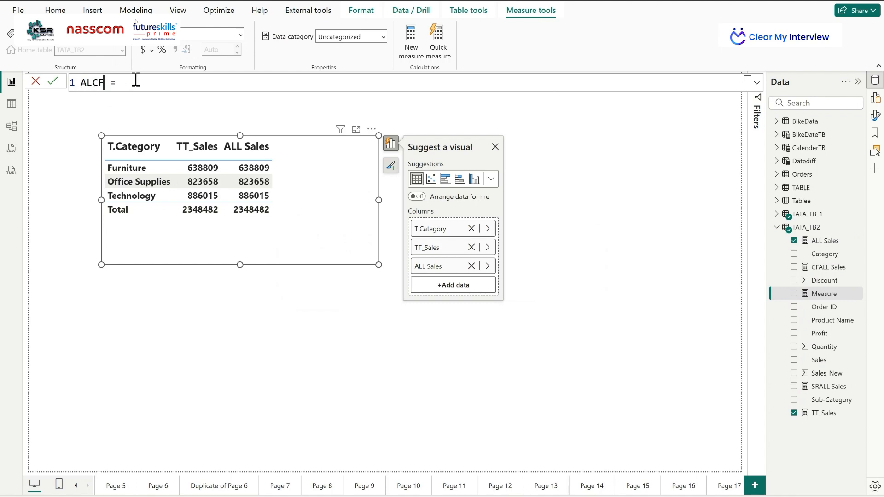
type("calc")
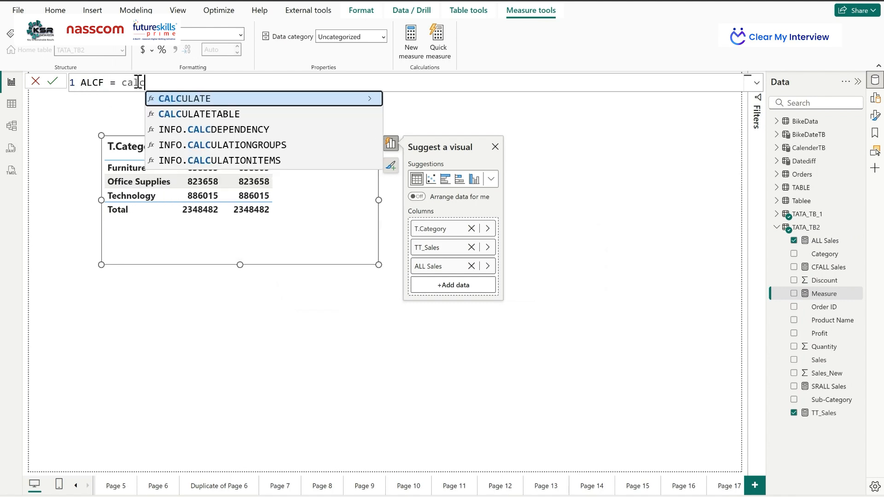
left_click(215, 106)
type("[TT")
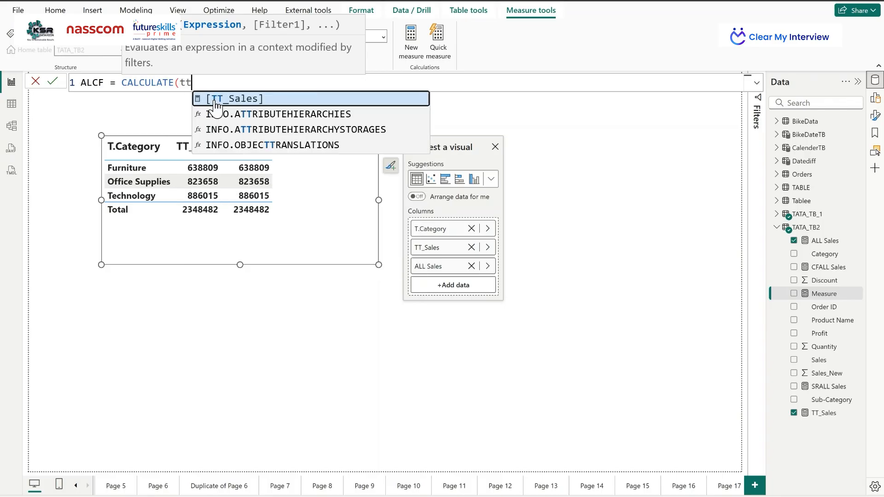
left_click(277, 93)
Complete the ALCF formula with the filter ALLCROSSFILTERED(TATA_TB2) and commit the measure
type(", allcr")
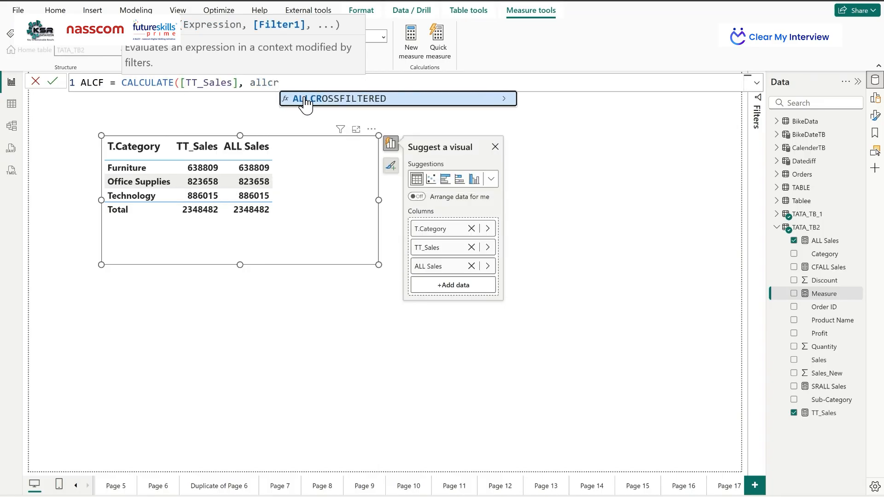
left_click(304, 99)
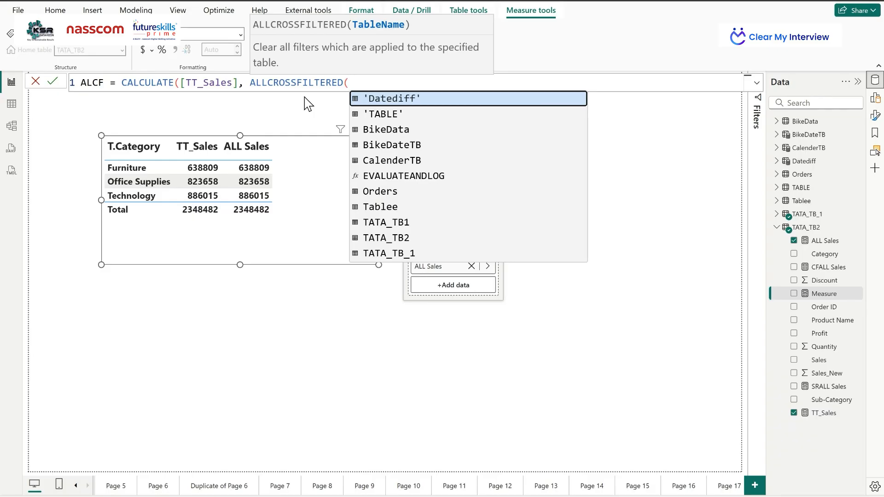
type("tata")
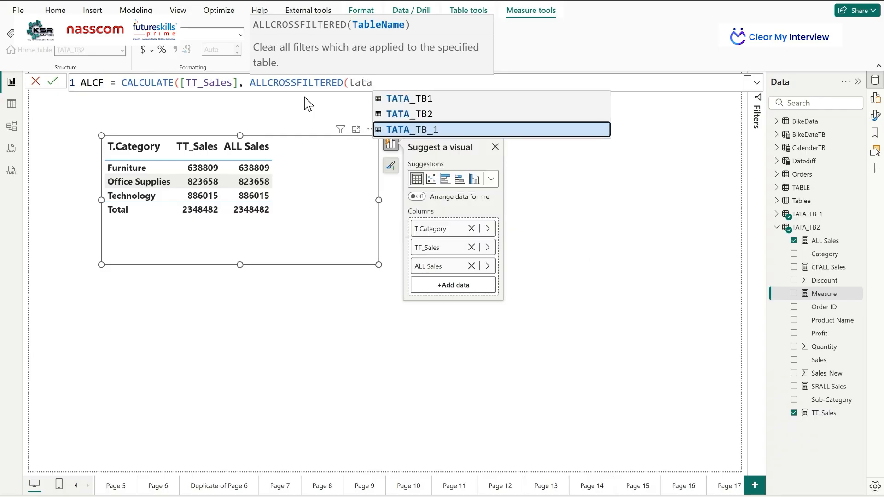
left_click(408, 113)
type("))")
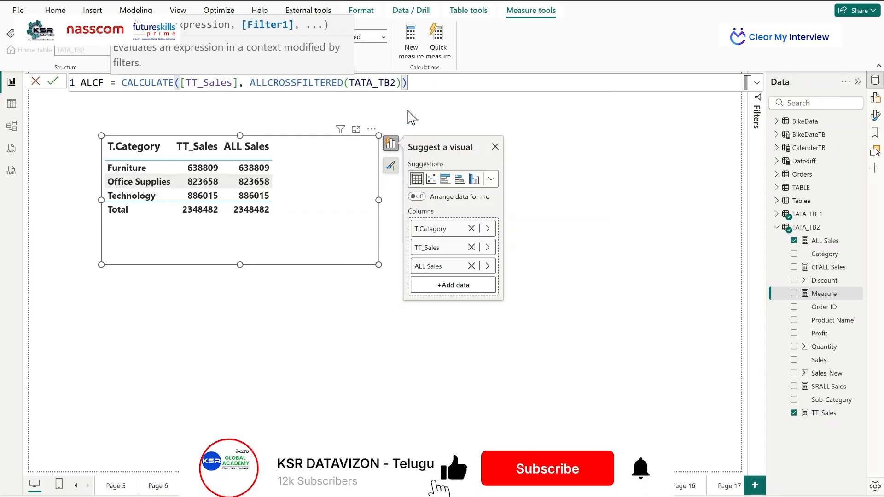
left_click(54, 86)
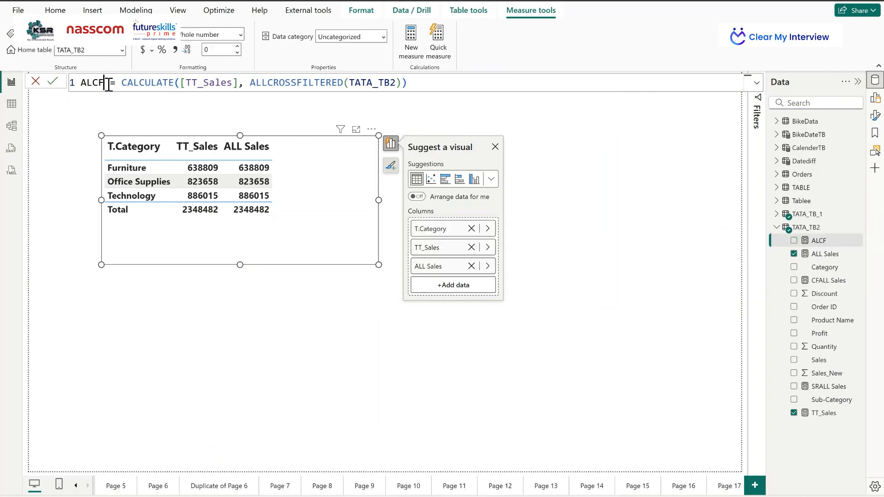
Rename the ALCF measure to ALCF Sales and add it to the category table, reducing the visual's height
type("Sales")
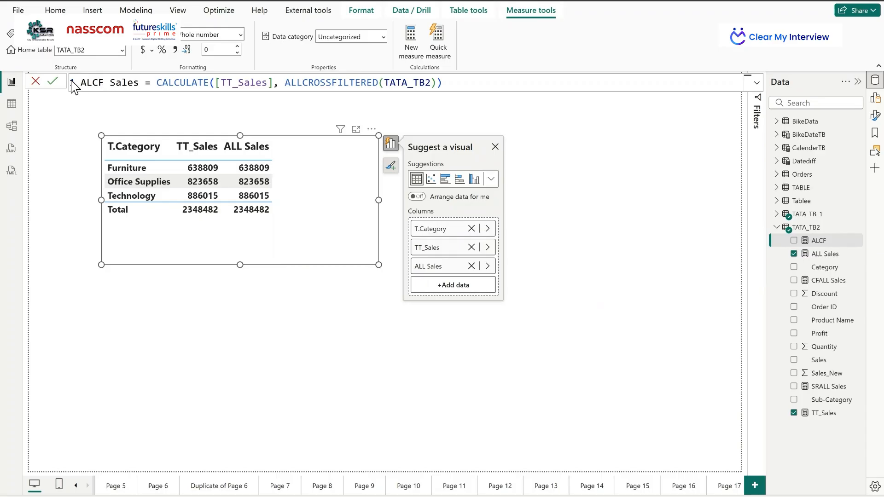
left_click(52, 82)
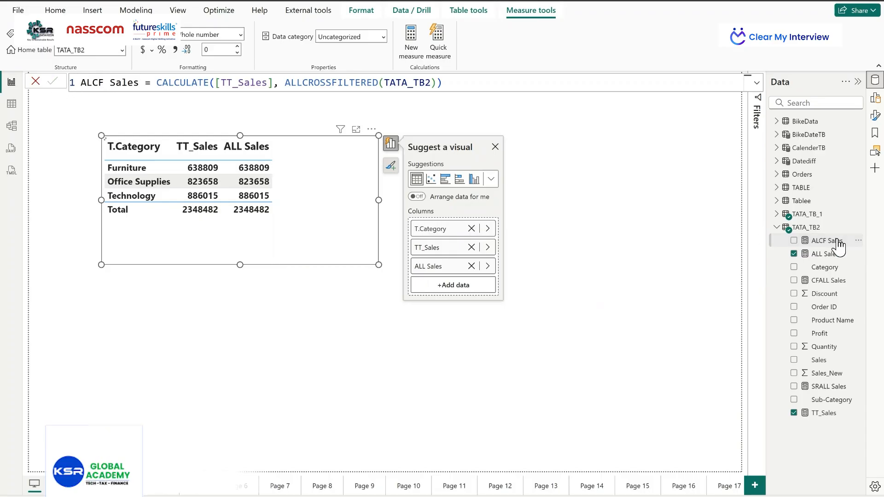
left_click_drag(839, 248, 320, 189)
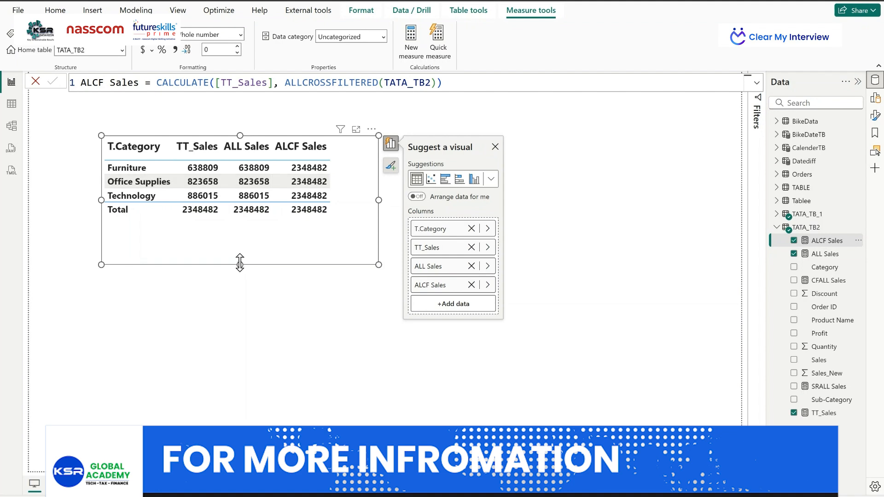
left_click_drag(237, 250, 243, 237)
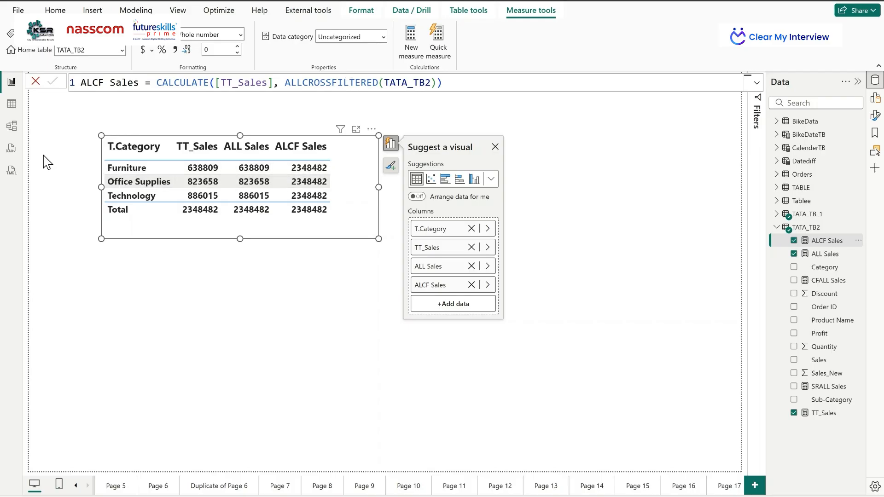
Compare the Category–T.Category link in the data model with the ALL Sales and ALCF Sales columns of the report table
left_click(12, 126)
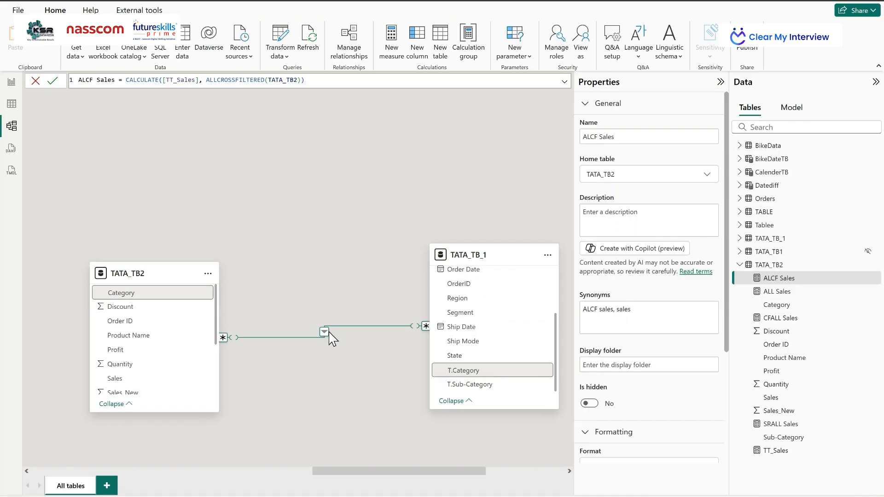
left_click(11, 88)
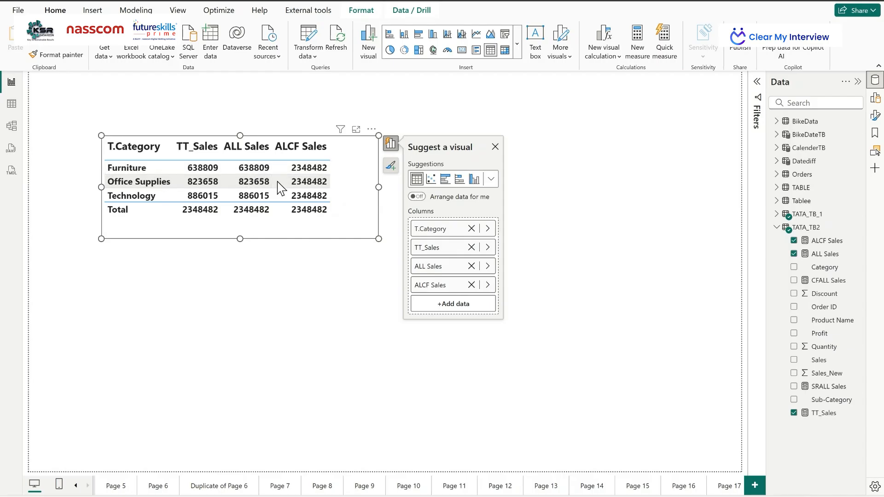
left_click(7, 131)
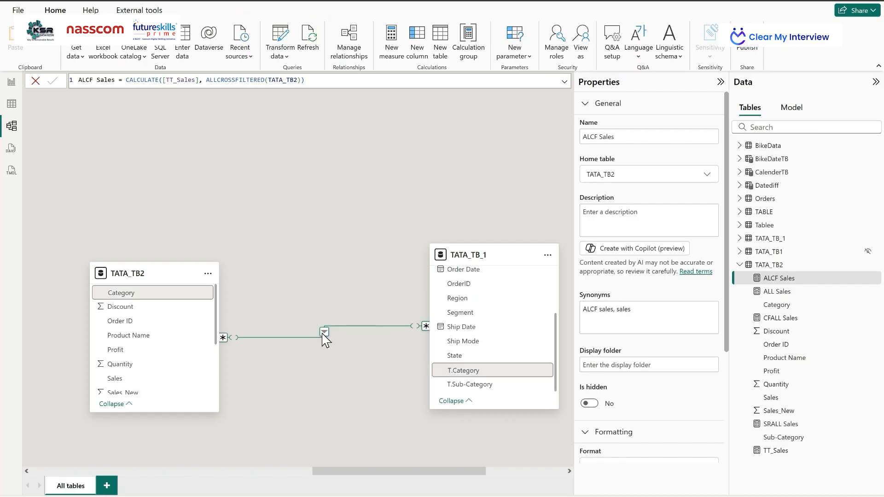
left_click(10, 88)
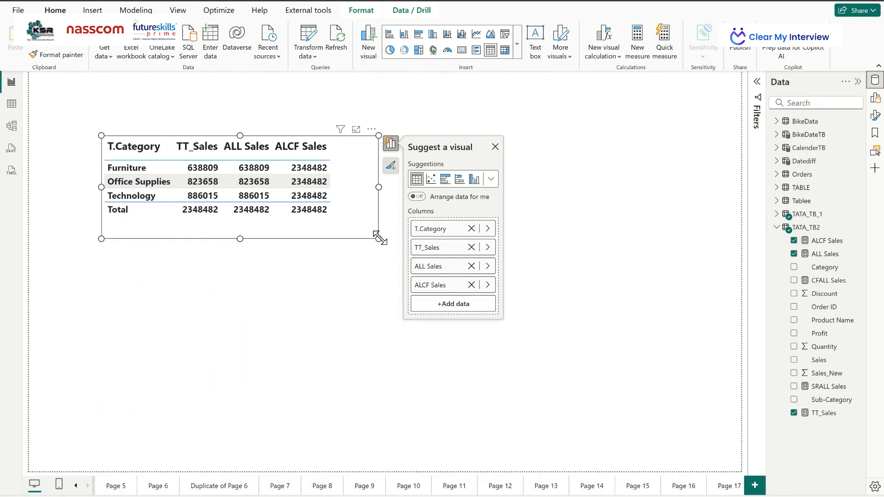
Shrink the table visual to fit its columns, move it to the page's upper-left corner and collapse TATA_TB2's fields
left_click_drag(378, 238, 354, 221)
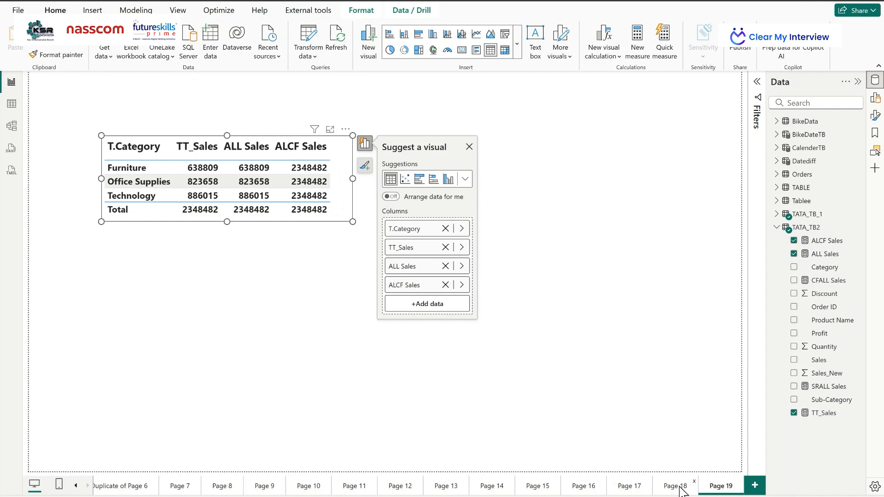
left_click(679, 487)
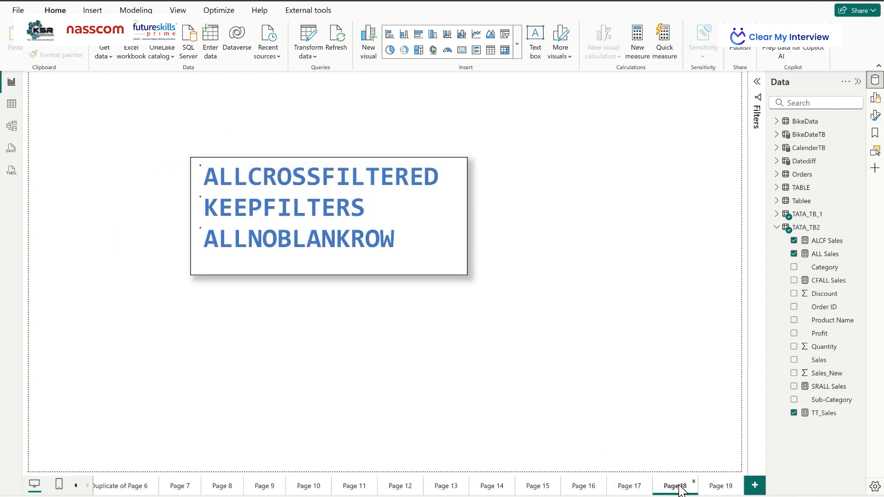
left_click(721, 489)
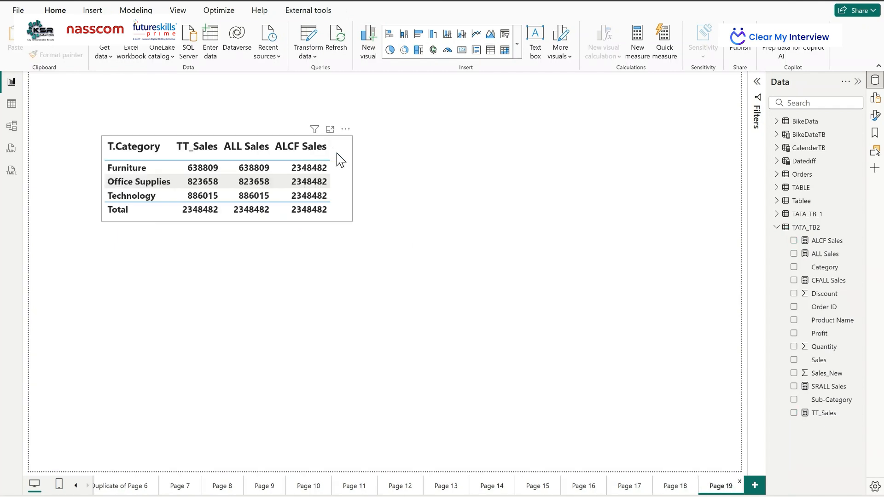
left_click(776, 228)
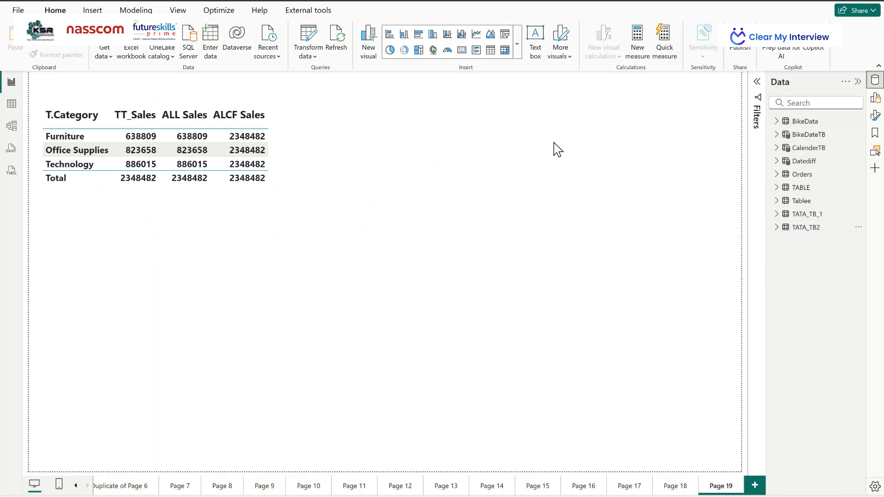
Duplicate the category table visual and place the copy below the original
left_click(280, 156)
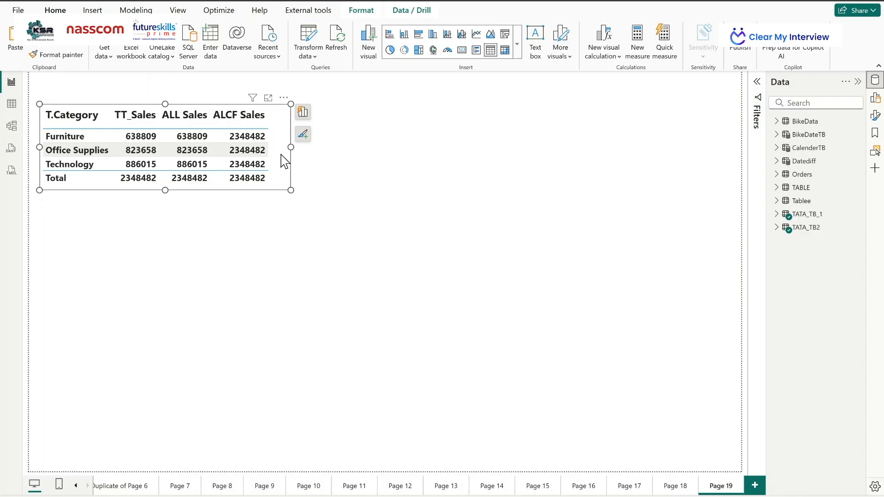
key("ctrl+c")
key("ctrl+v")
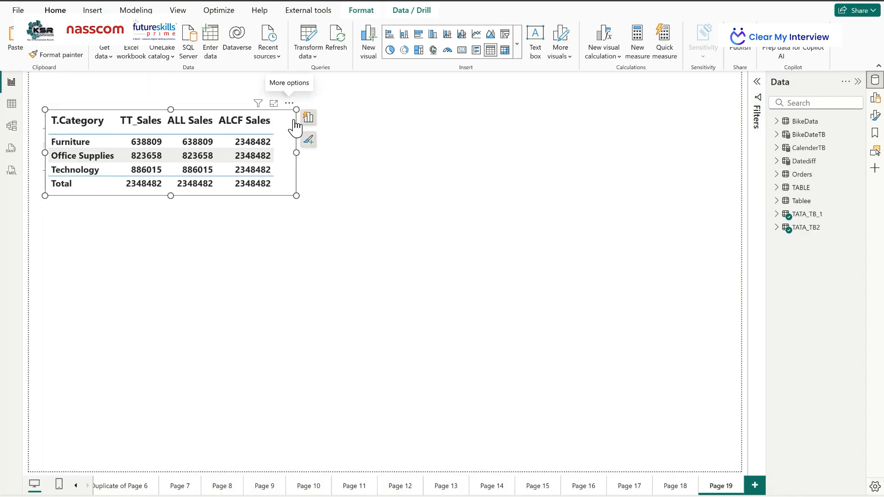
left_click_drag(295, 127, 352, 263)
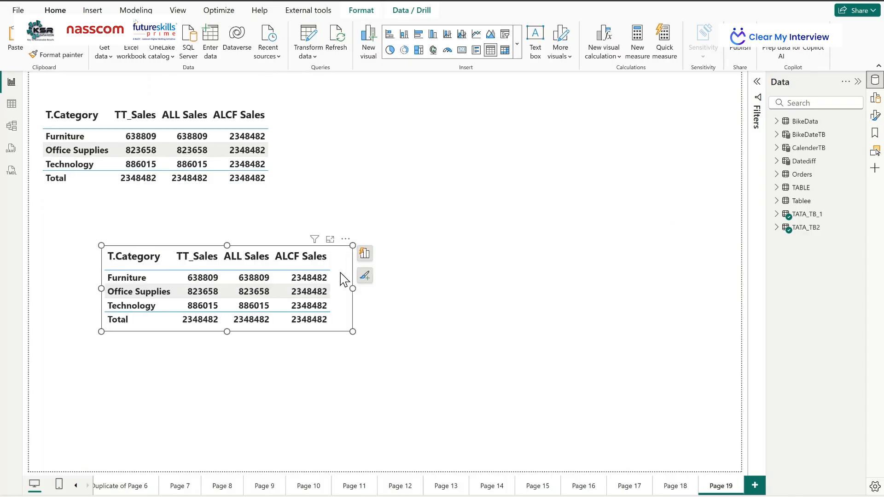
Remove ALCF Sales, ALL Sales and TT_Sales from the copied table, keeping only T.Category
left_click(364, 255)
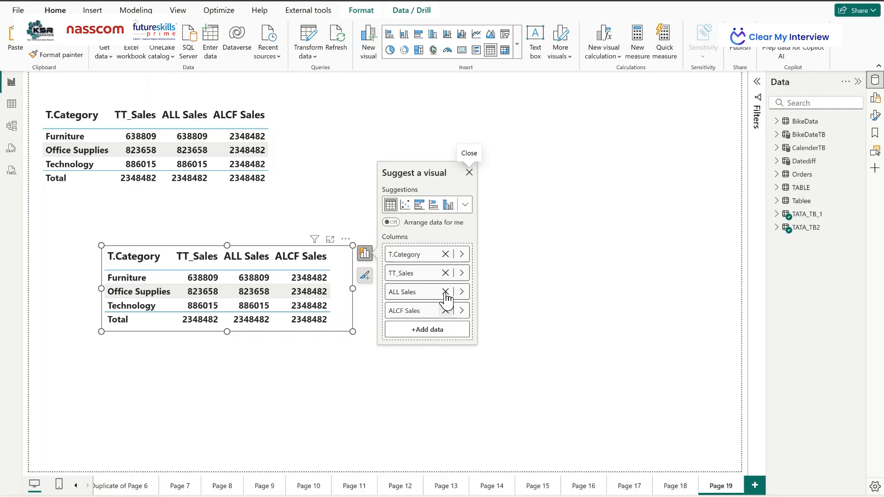
left_click(446, 312)
left_click(446, 300)
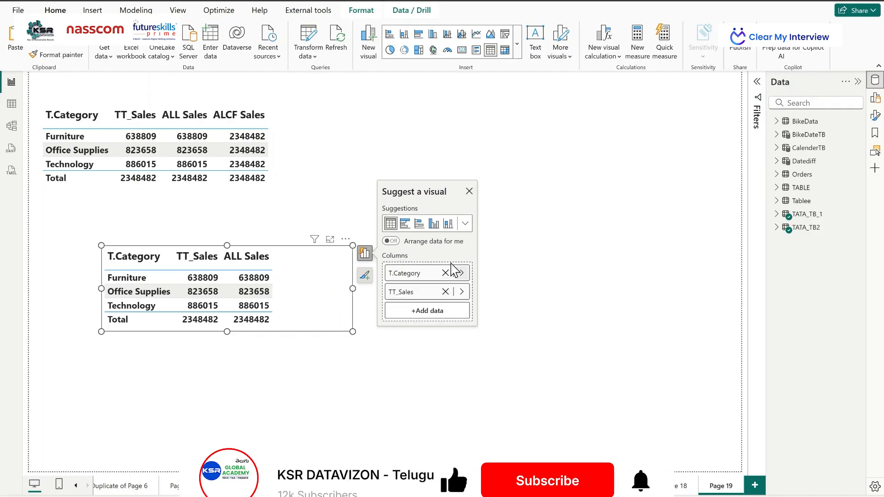
left_click(446, 284)
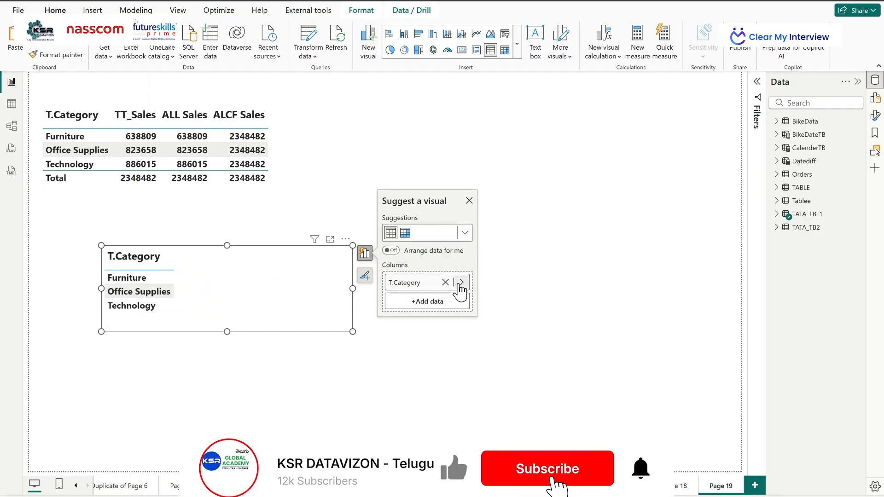
Replace T.Category in the copied table with the Country field from BikeData
left_click(461, 282)
left_click(531, 281)
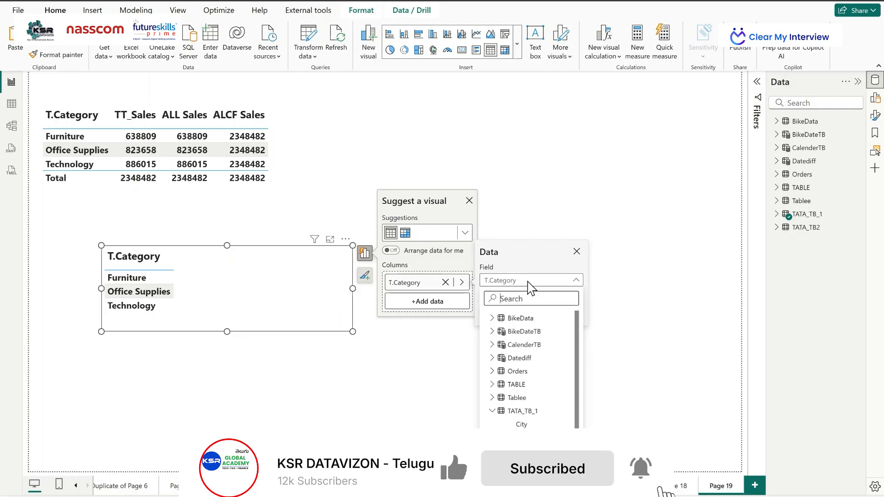
left_click(492, 318)
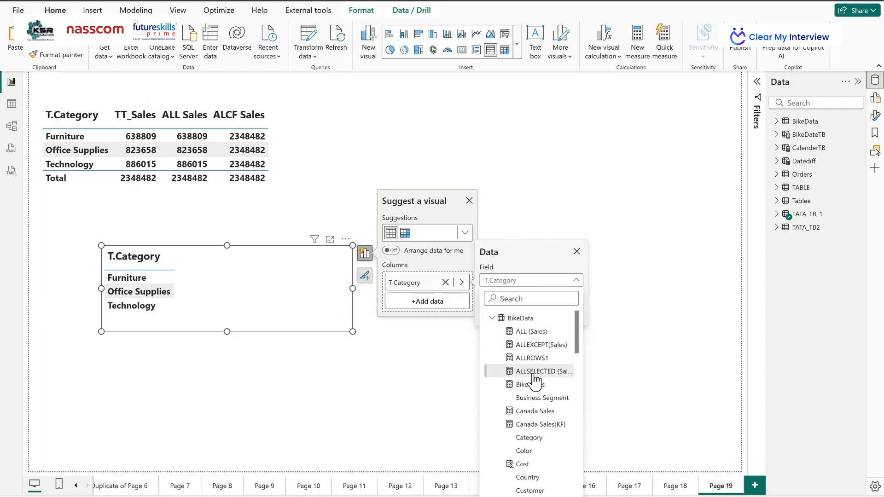
scroll(538, 368, "down", 5)
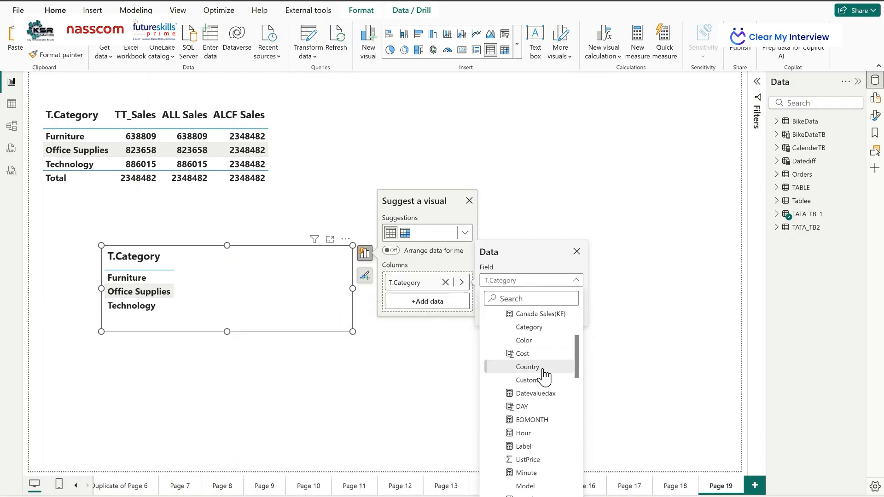
left_click(527, 367)
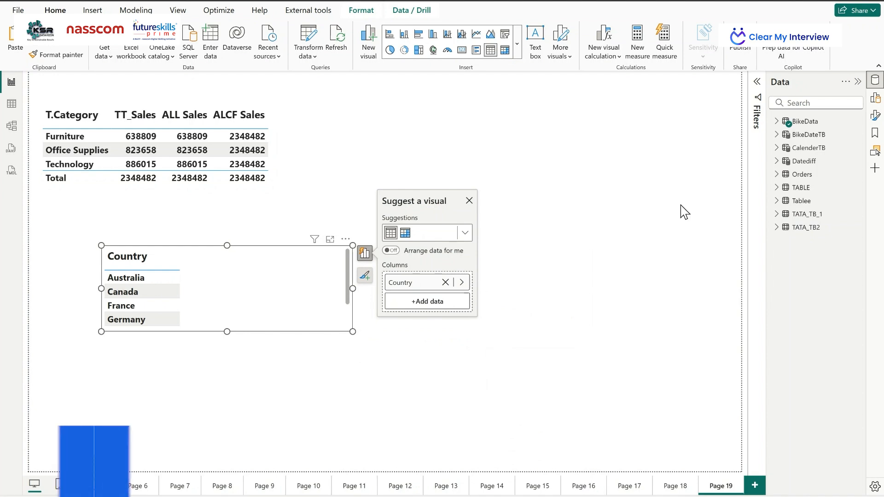
Find the Bike Sales measure in BikeData by searching for "sale" and add it to the Country table
left_click(453, 302)
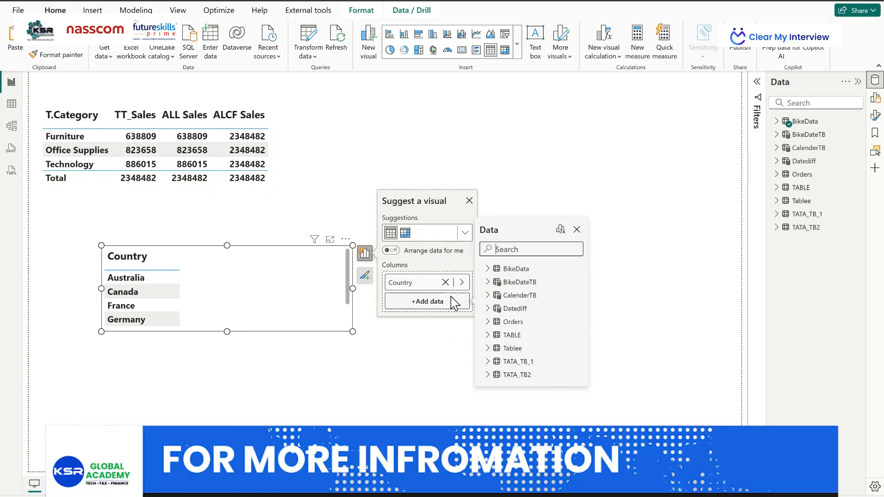
scroll(553, 331, "down", 5)
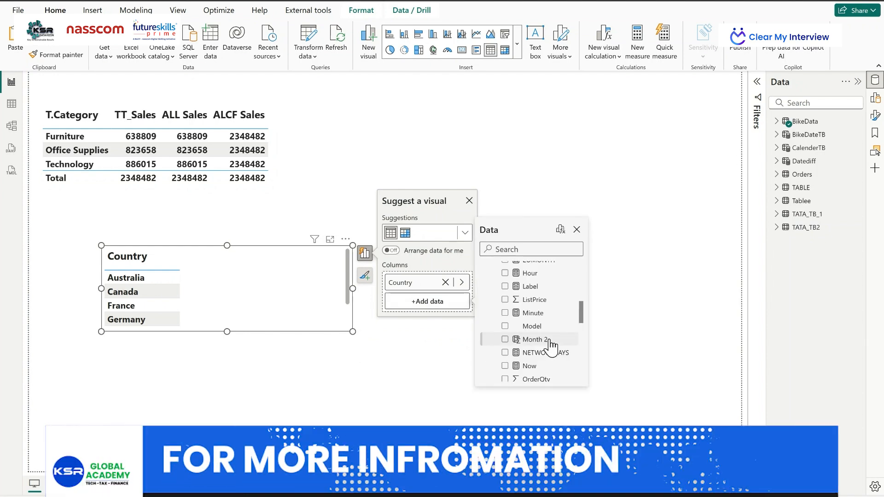
left_click(511, 249)
type("sale")
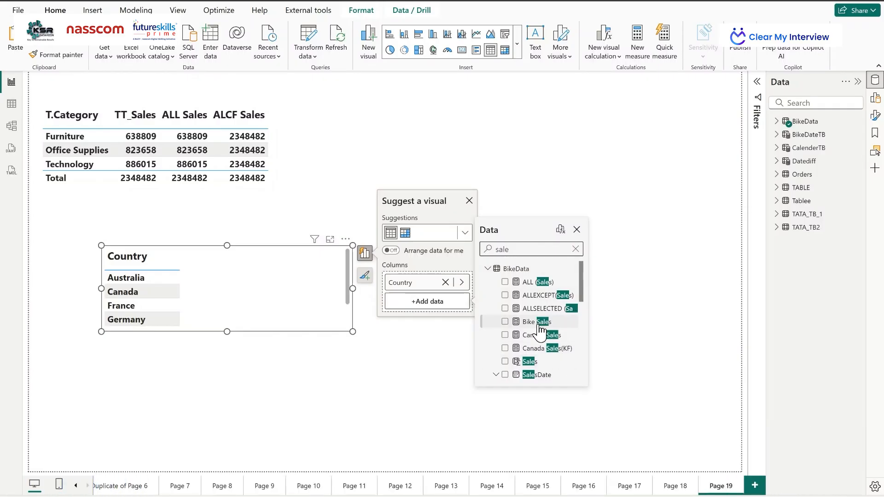
left_click(539, 324)
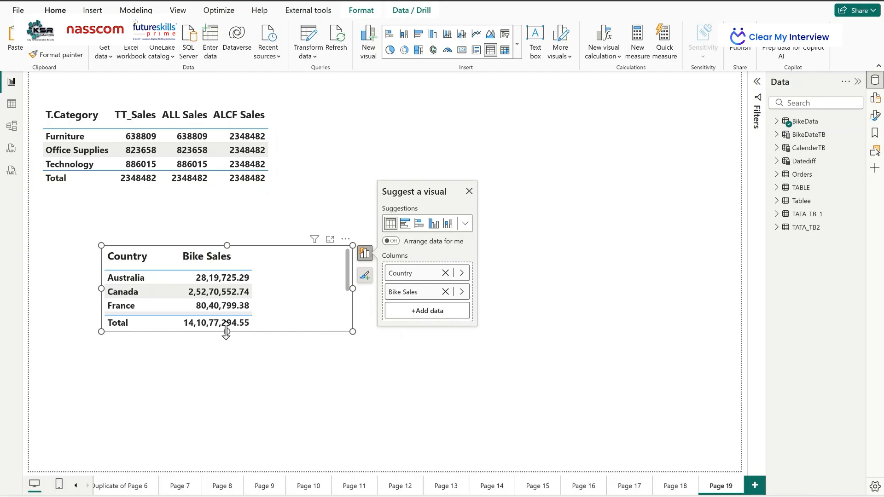
Enlarge the Country table in height and width to fit all country rows, and shift it slightly to the right
left_click_drag(227, 331, 234, 381)
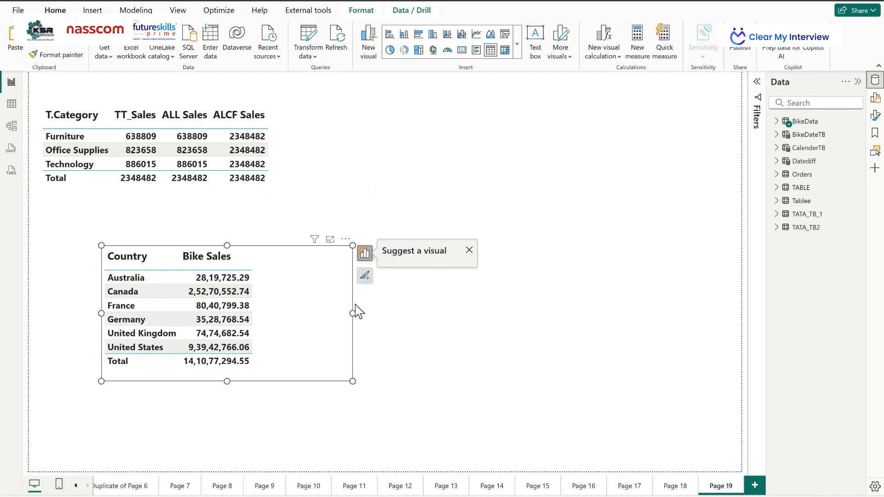
left_click_drag(353, 313, 441, 314)
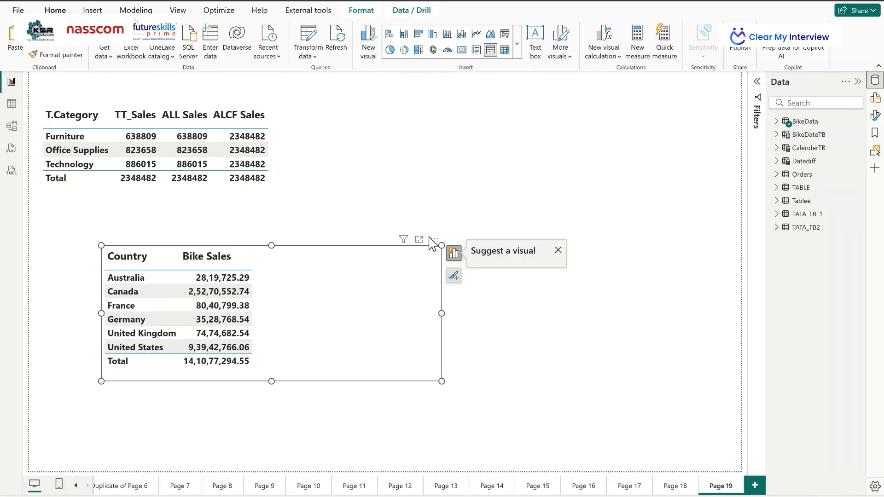
left_click_drag(434, 249, 467, 248)
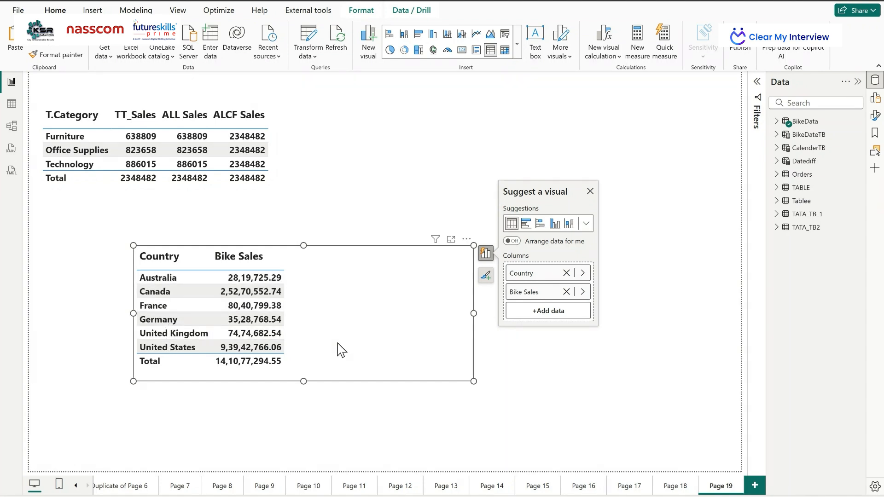
Create a new measure in BikeData named France Sales, starting its formula with CALCULATE([Bike Sales]
left_click(811, 125)
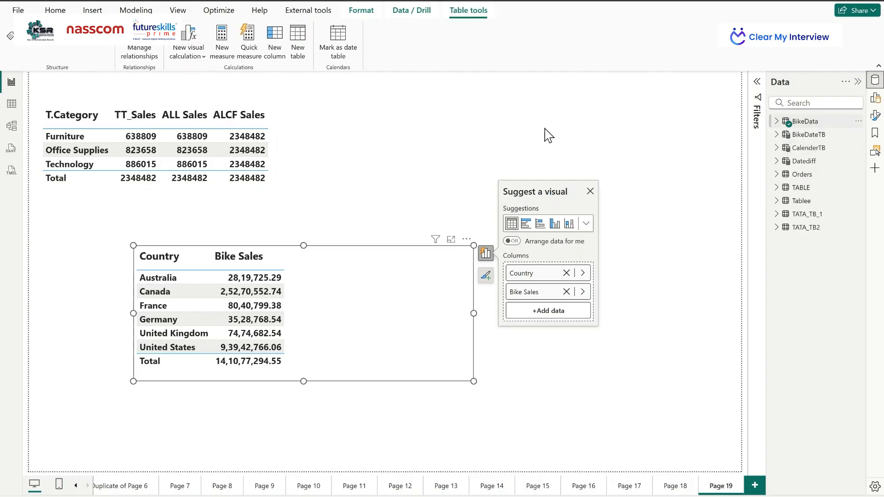
left_click(222, 55)
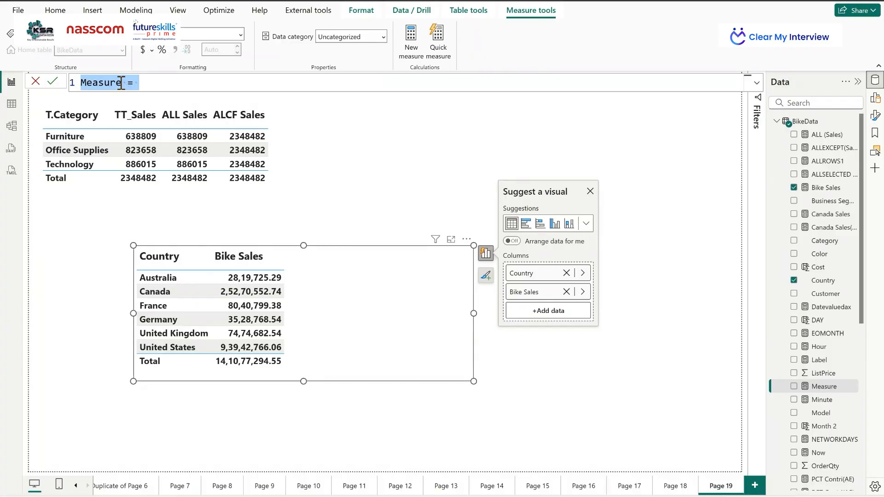
double_click(121, 84)
type("France Sales = ")
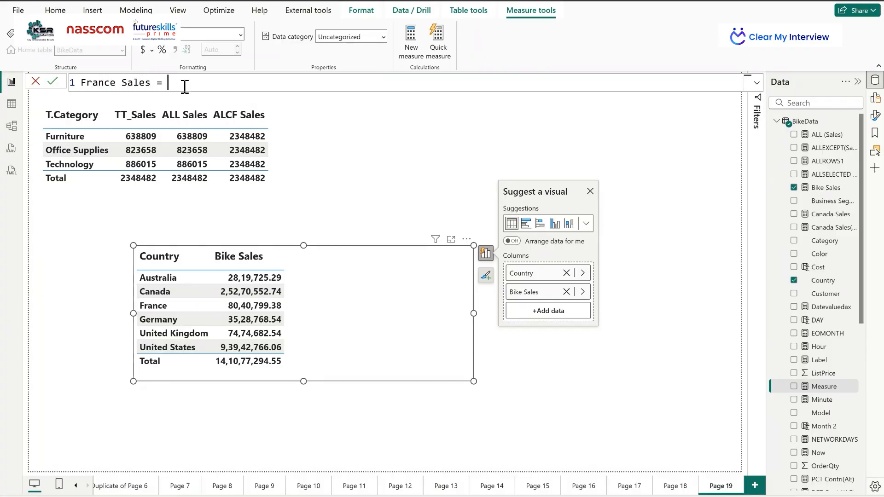
type("CALCULATE(bike")
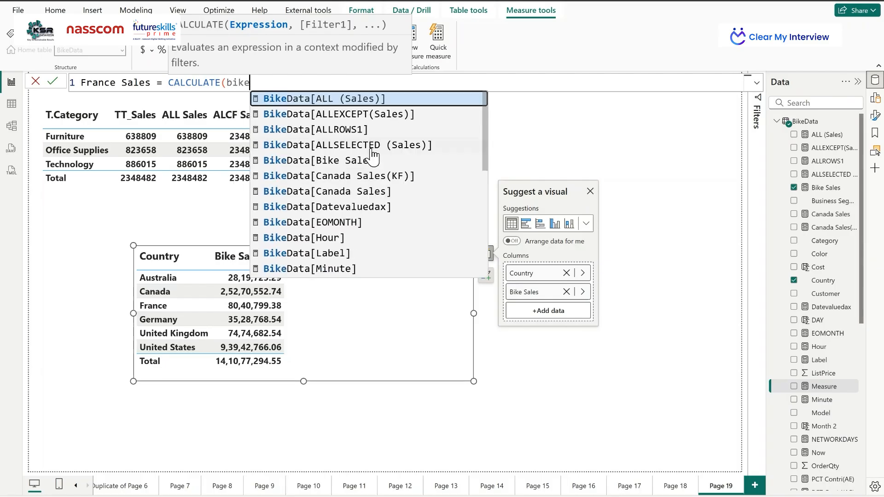
scroll(371, 175, "down", 10)
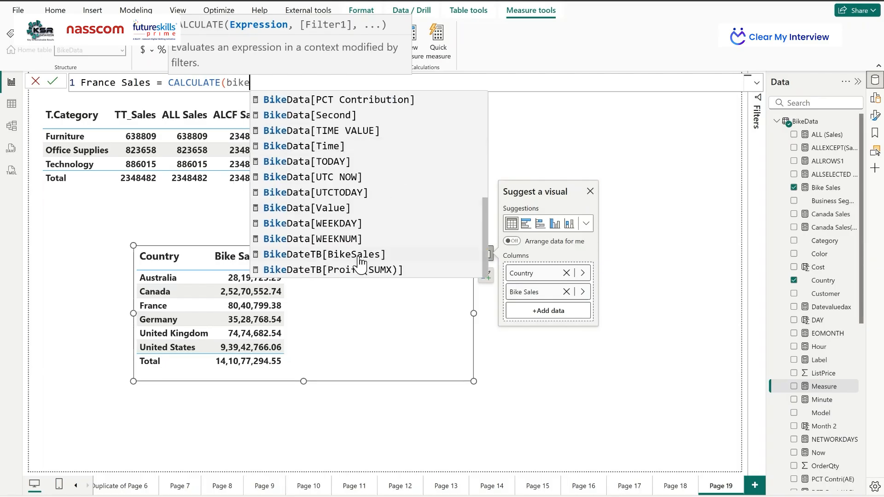
scroll(359, 260, "up", 4)
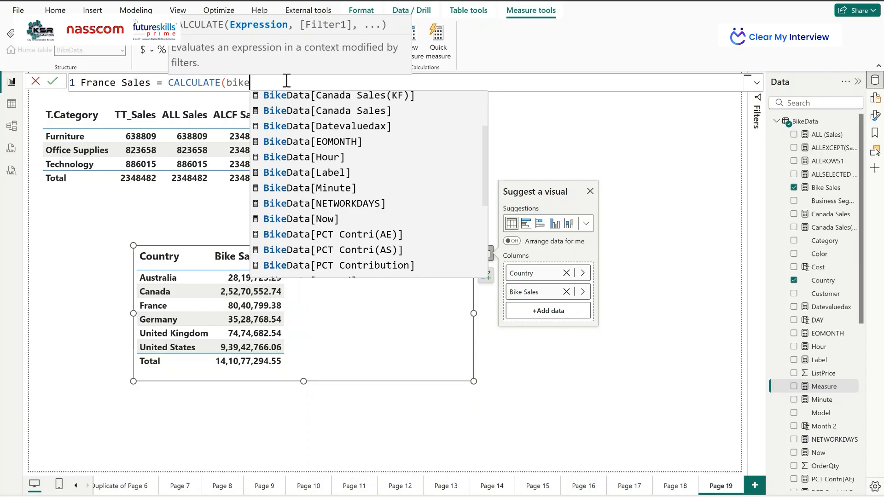
type("Sal")
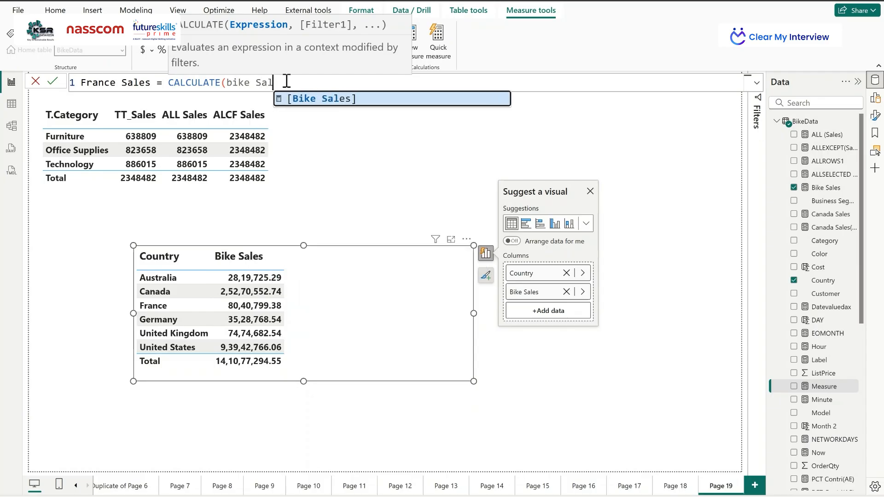
left_click(308, 101)
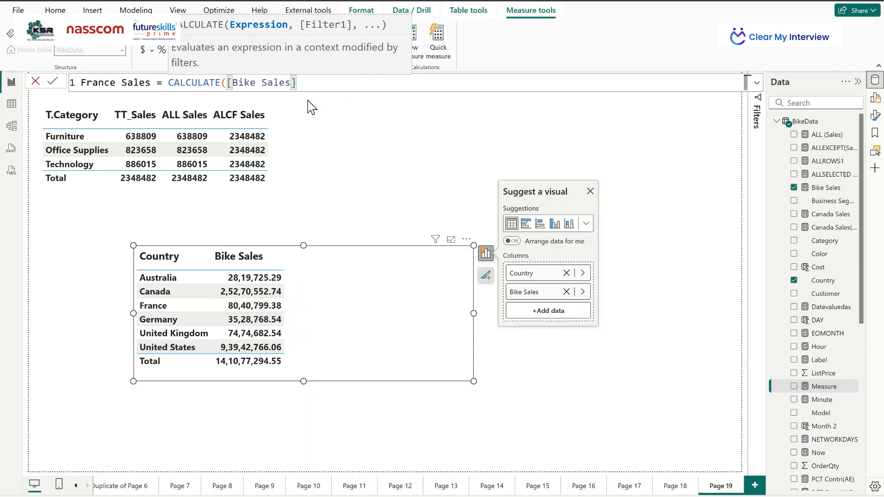
Complete the France Sales formula with the filter BikeData[Country] = "France" and commit the measure
type(",")
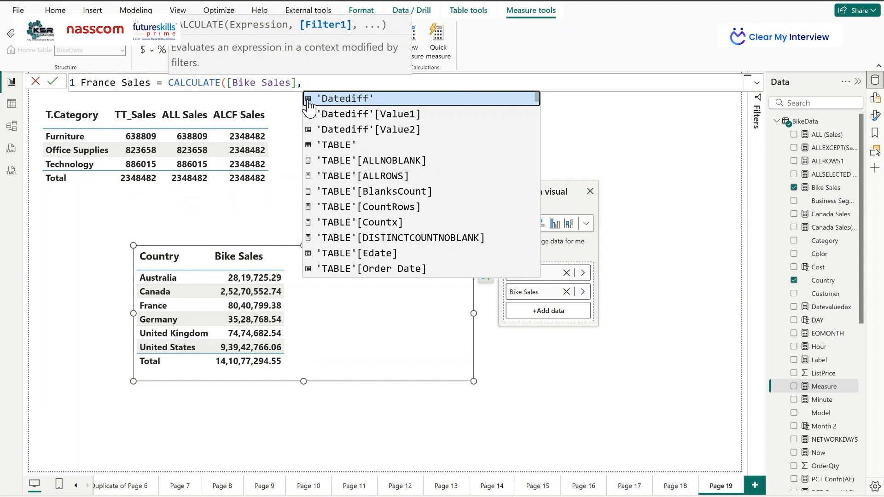
type("countr")
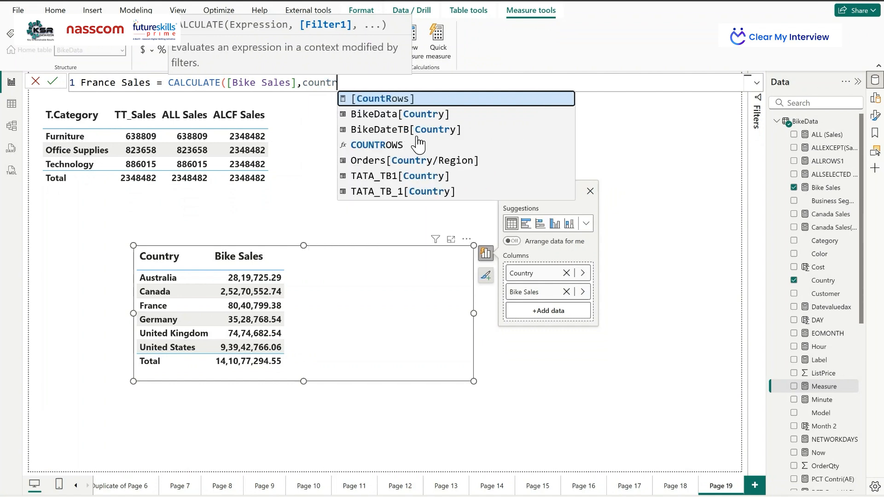
left_click(466, 115)
type("= ")
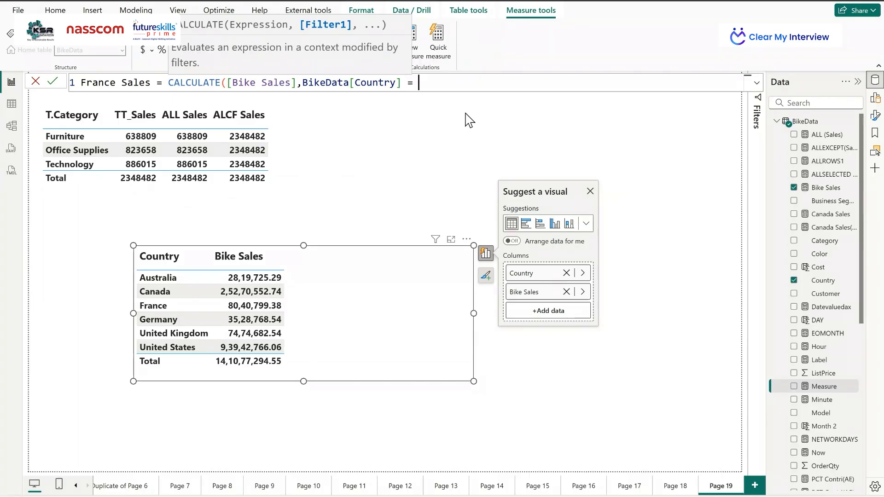
type("\"France\")")
key("Return")
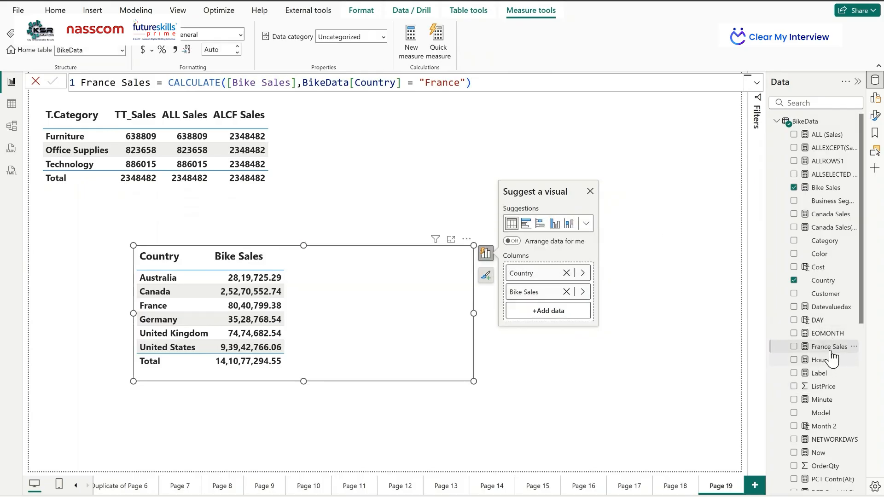
Add the France Sales measure to the Country table and widen the visual slightly
left_click_drag(830, 354, 408, 328)
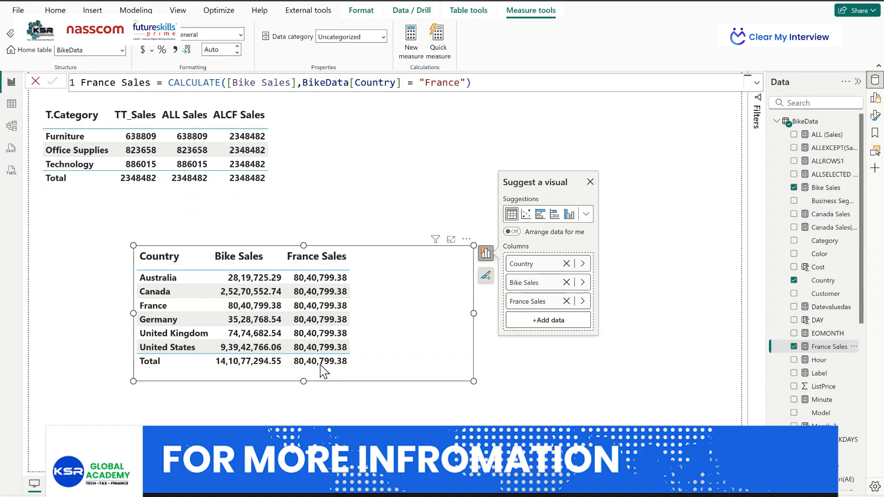
left_click_drag(475, 313, 479, 314)
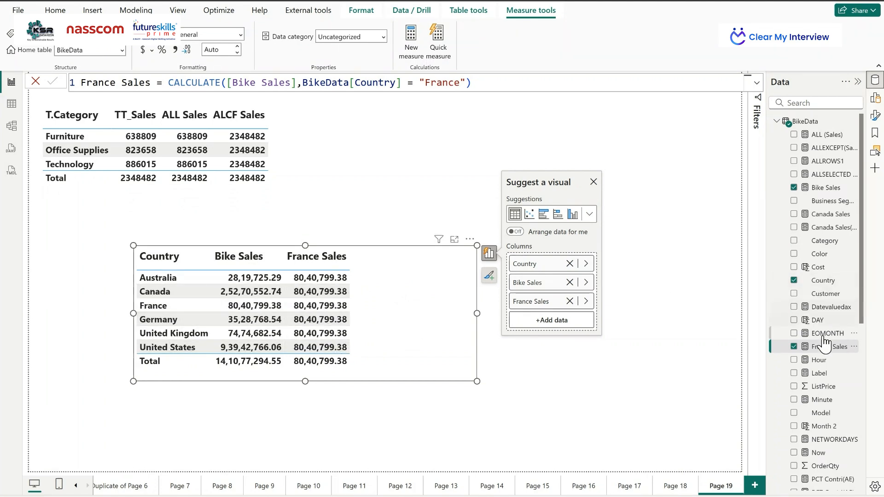
Copy the France Sales formula into another new BikeData measure and name it France Sales(KF)
left_click(496, 83)
key("ctrl+a")
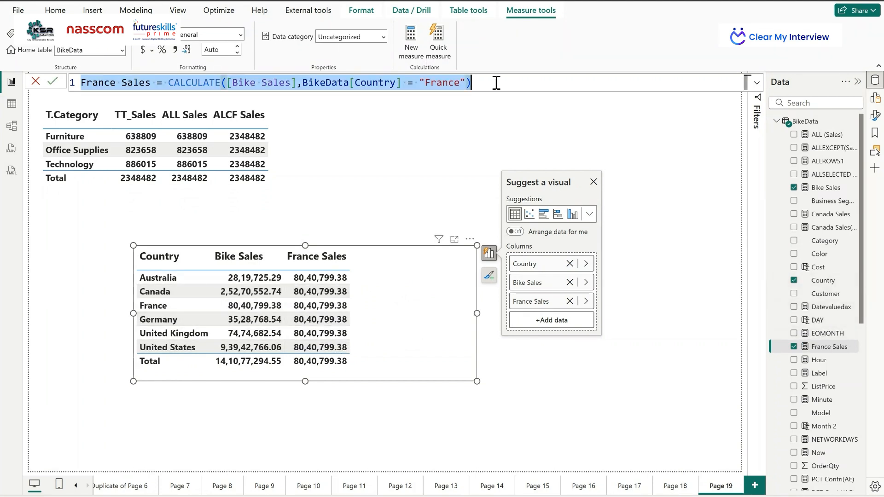
right_click(816, 125)
left_click(815, 125)
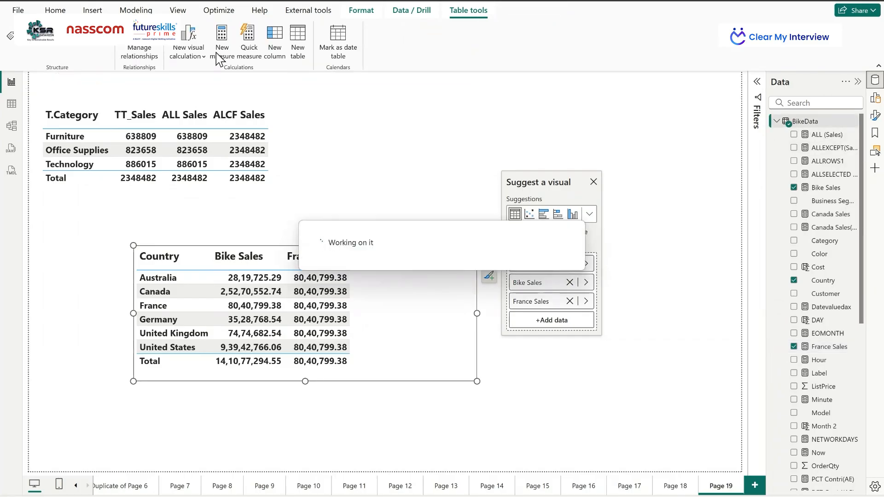
left_click(220, 54)
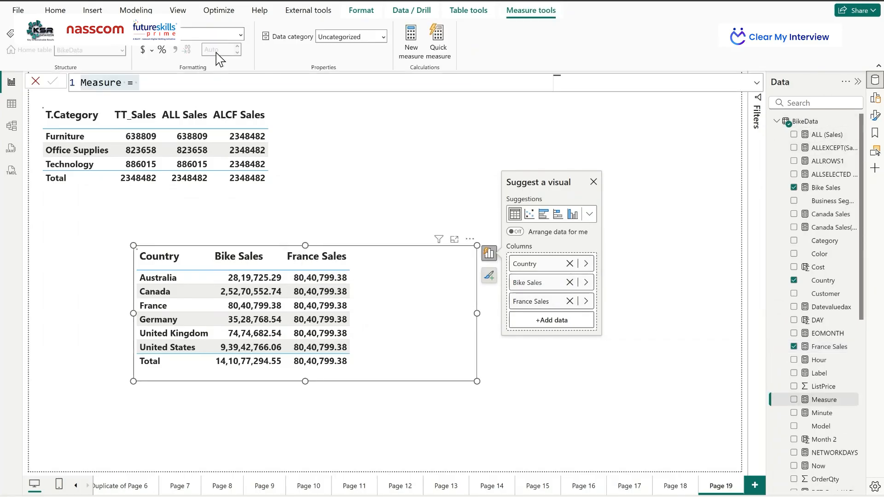
key("ctrl+v")
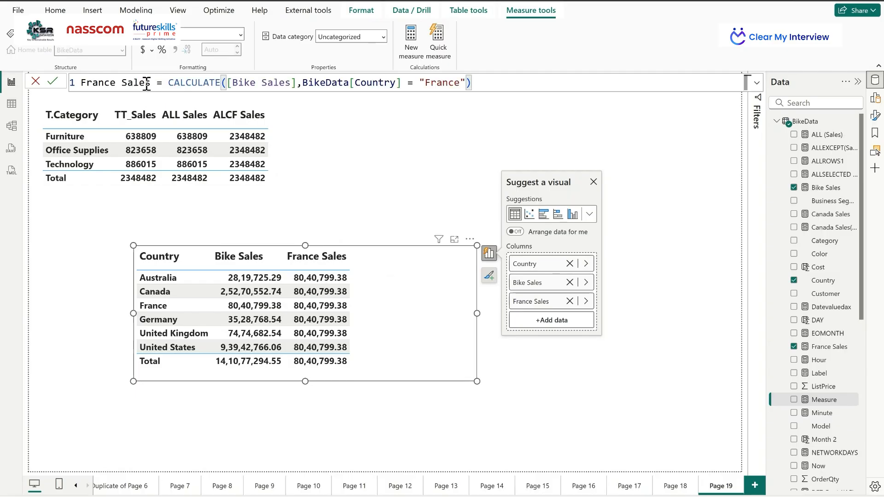
left_click(151, 86)
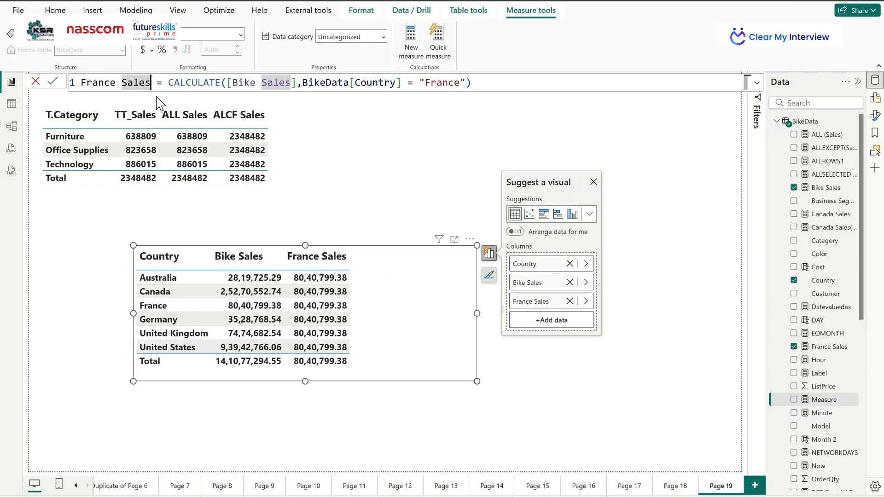
type("(KF")
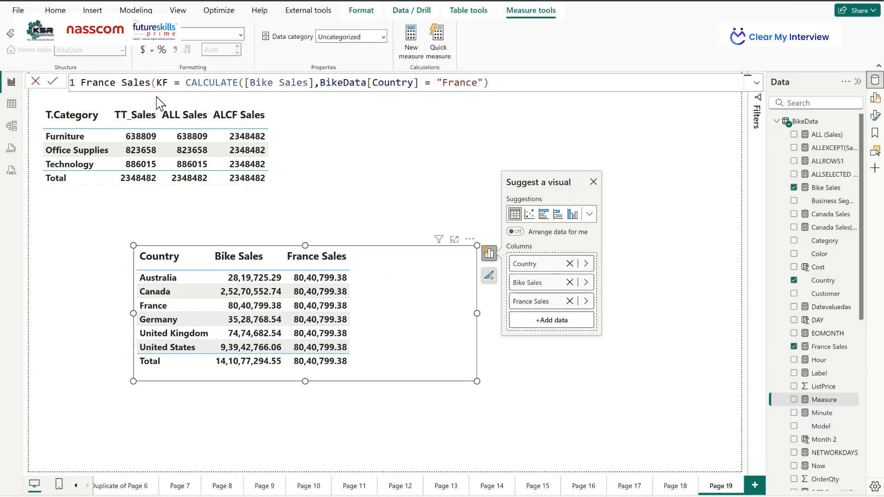
type(")")
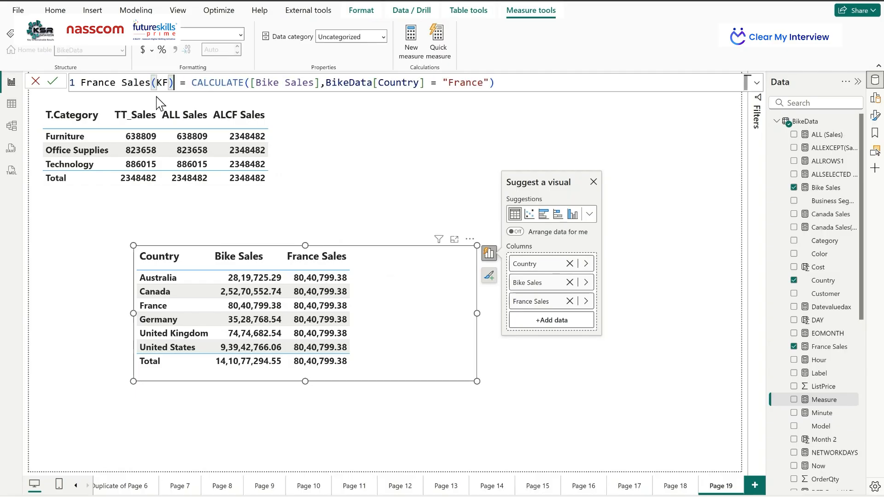
Wrap the BikeData[Country] = "France" filter of France Sales(KF) in KEEPFILTERS, close the parentheses and commit the measure
left_click(328, 83)
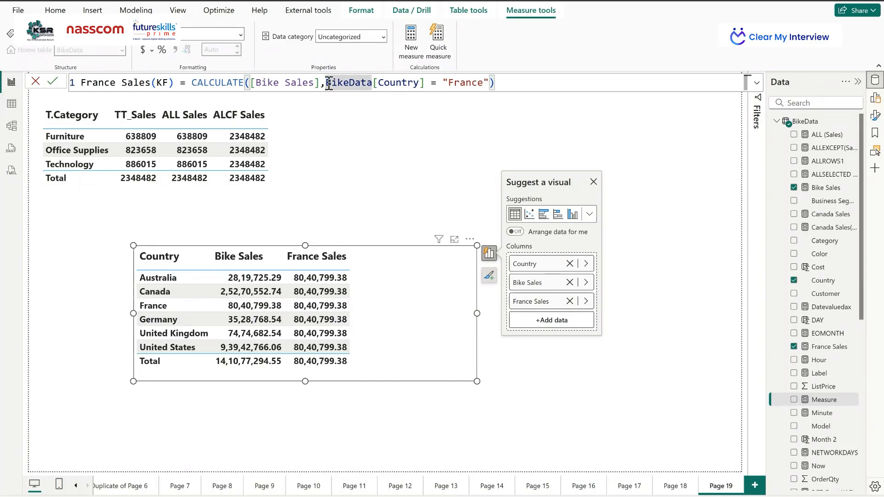
type("keep")
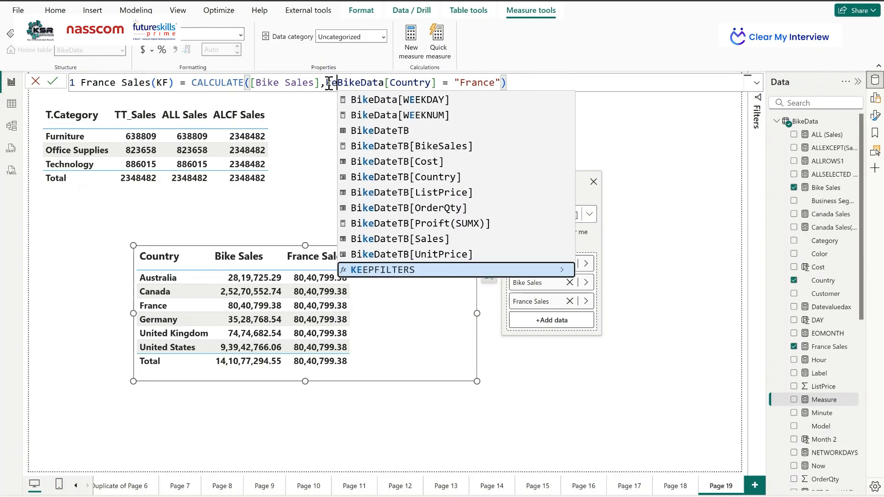
left_click(398, 99)
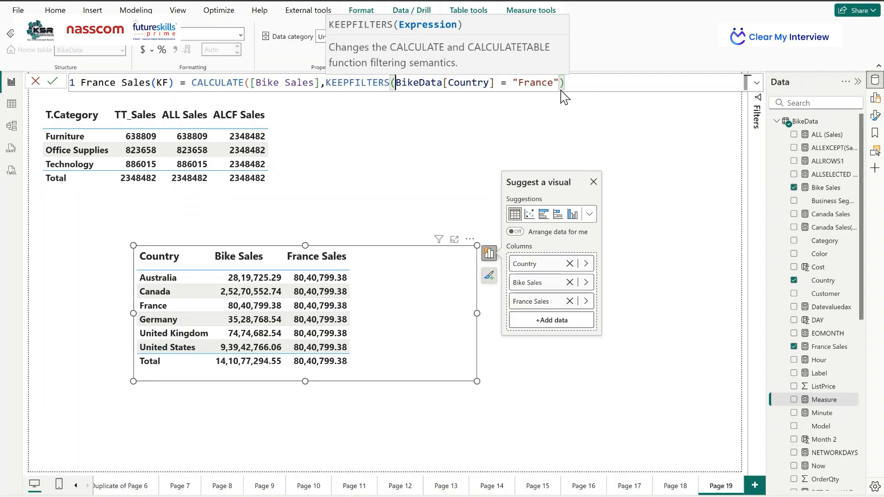
left_click(579, 77)
type(")")
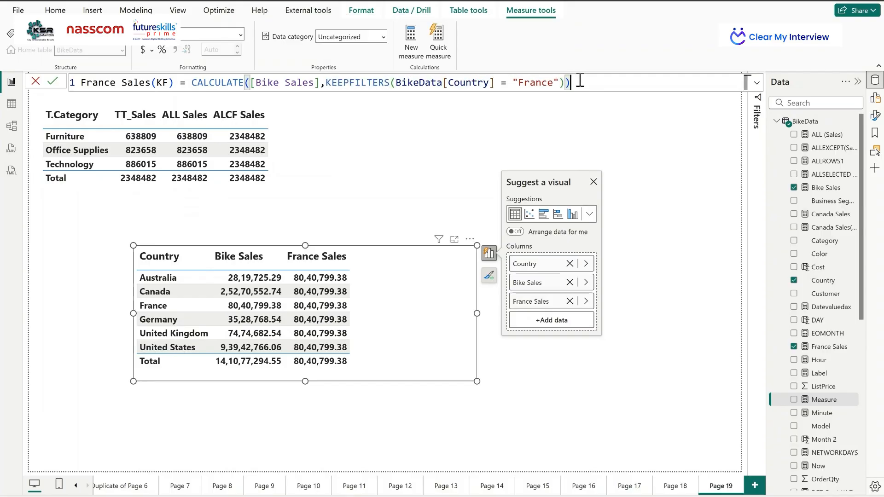
left_click(53, 83)
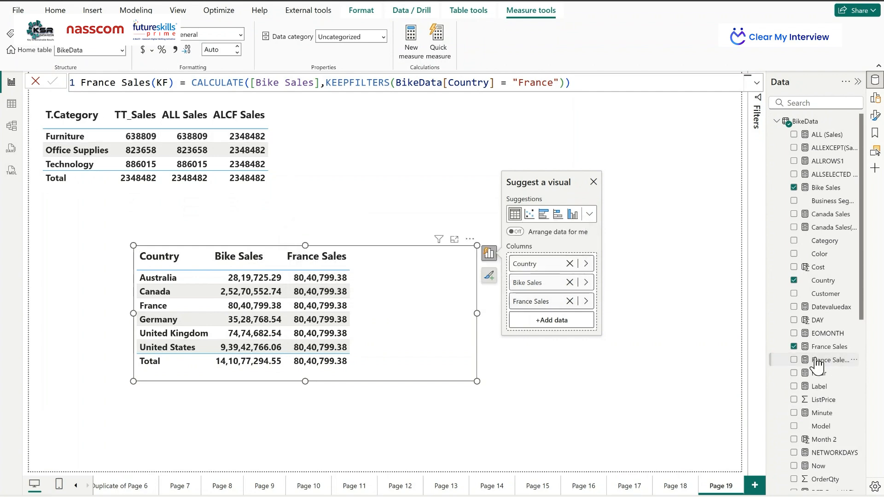
Add the France Sales(KF) measure to the Country table, dismiss the visual suggestions and collapse the ORDR_TABLE field list
left_click_drag(817, 365, 407, 314)
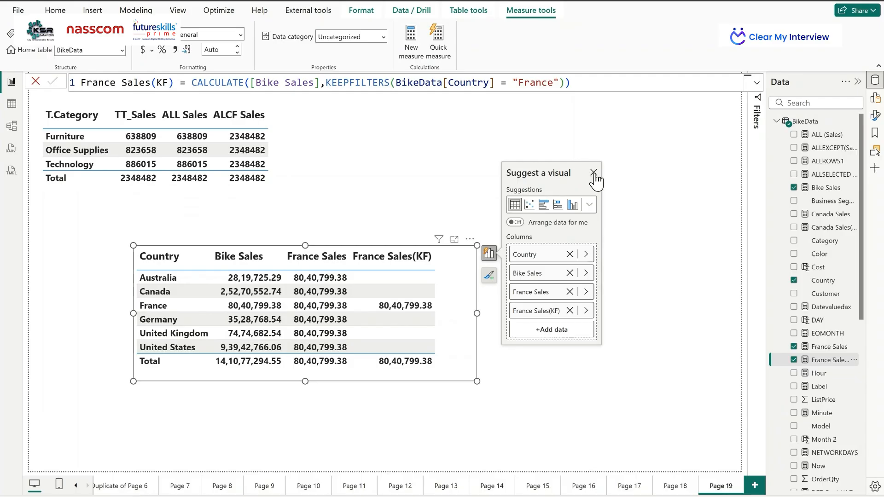
left_click(590, 172)
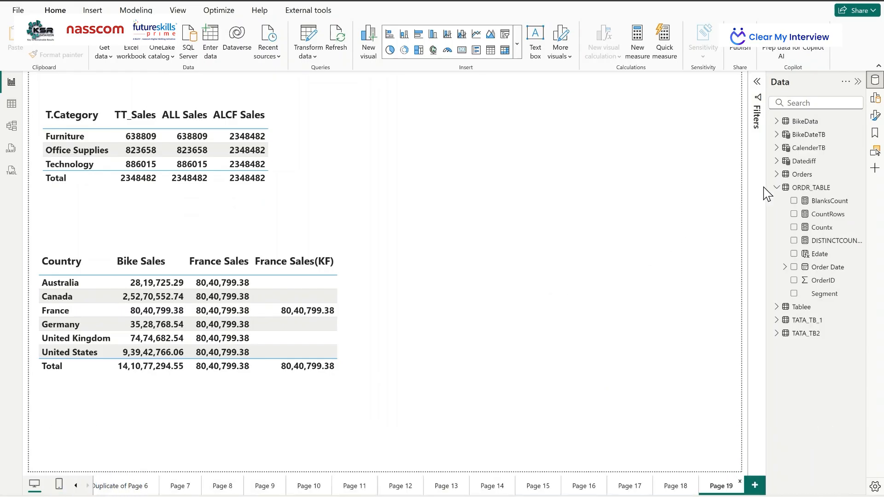
left_click(777, 189)
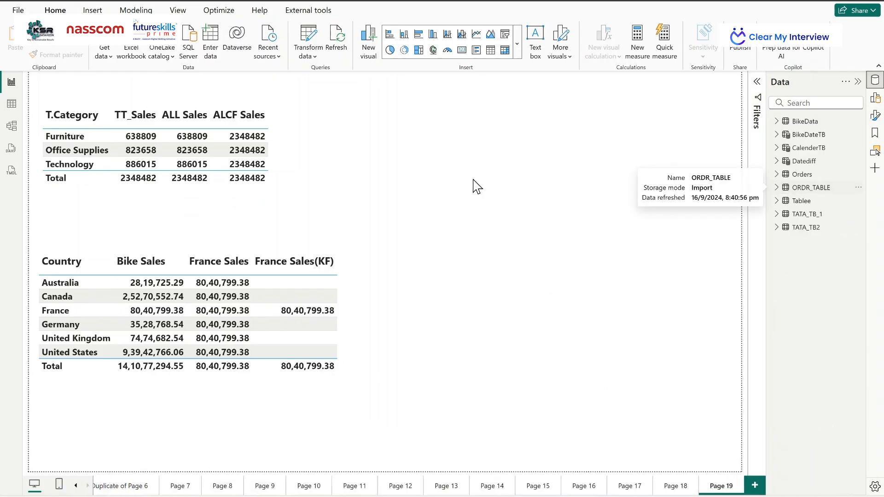
Review the data rows of ORDR_TABLE and CalenderTB in table view, including the CALENDAR formula that defines CalenderTB
left_click(12, 107)
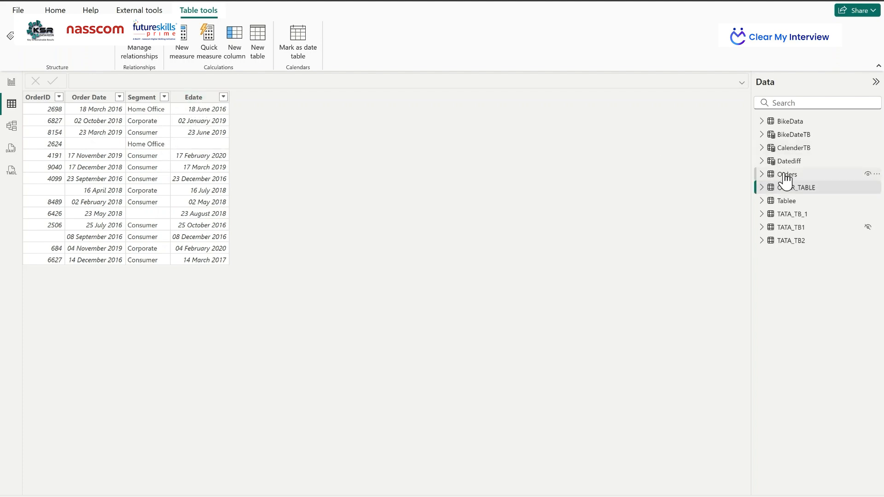
left_click(791, 151)
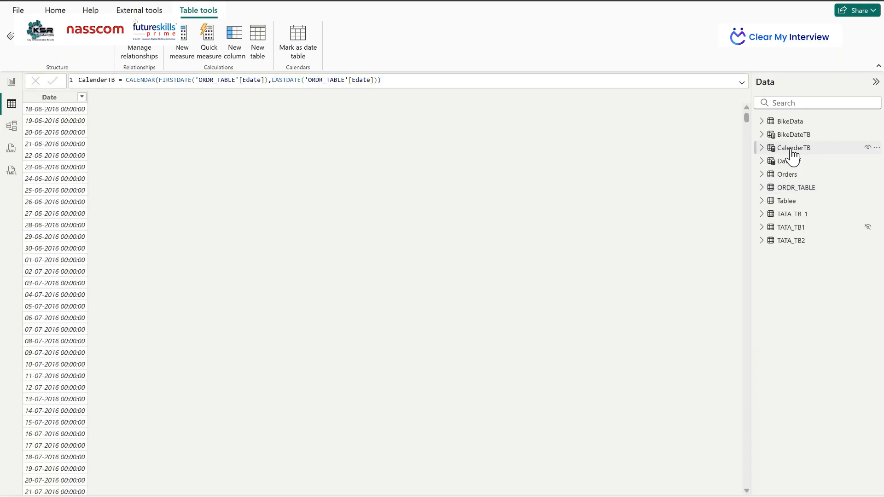
left_click(420, 80)
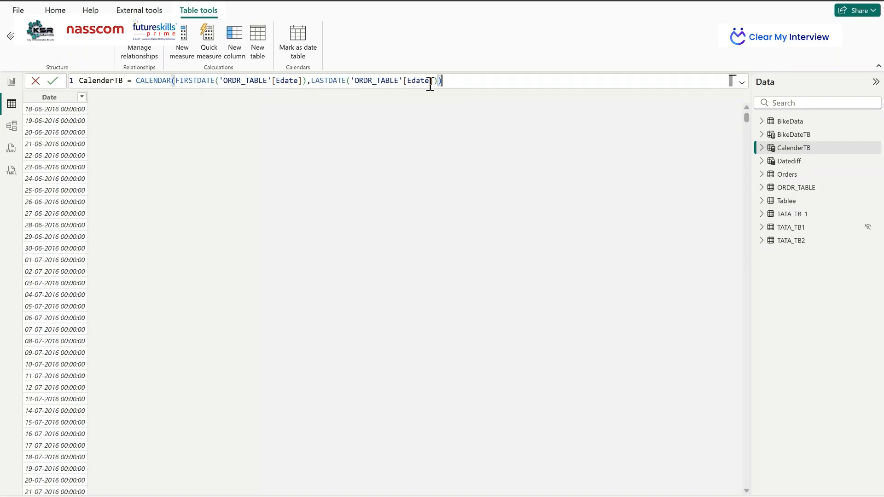
left_click(799, 189)
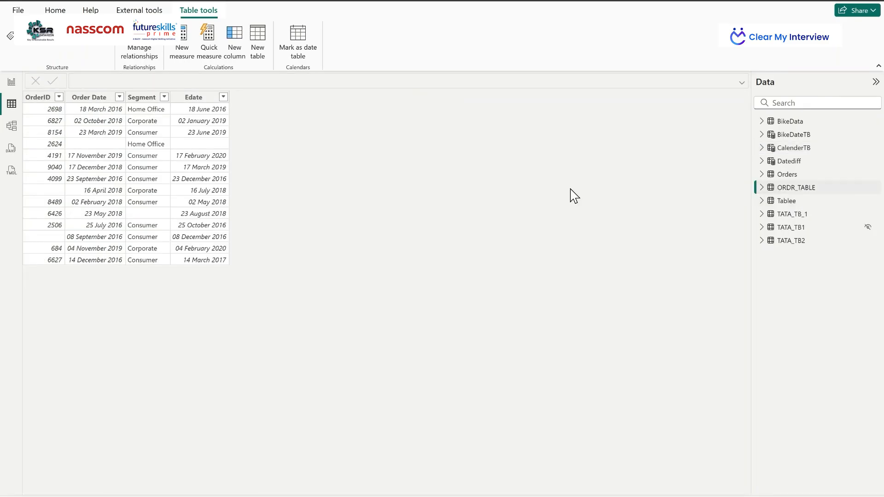
left_click(797, 150)
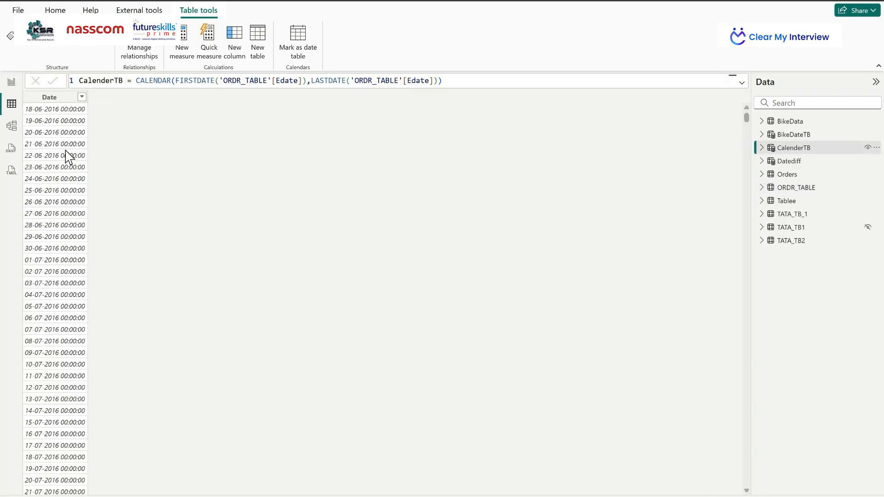
scroll(70, 234, "down", 10)
scroll(70, 235, "up", 10)
Inspect the relationship between CalenderTB and ORDR_TABLE in the data model, and return to the report page
left_click(11, 126)
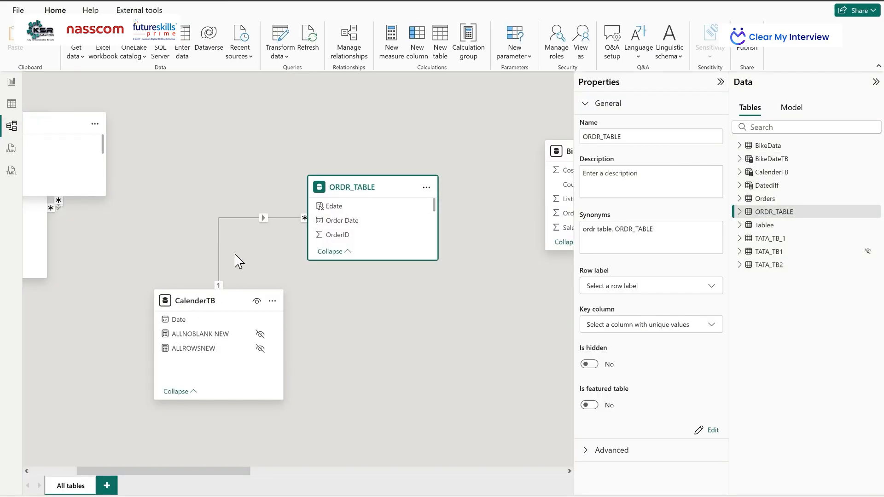
left_click(260, 218)
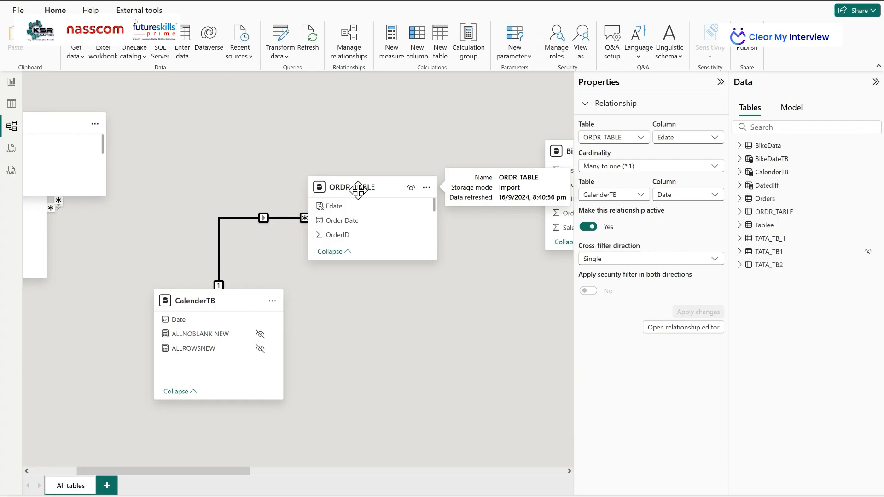
left_click(11, 82)
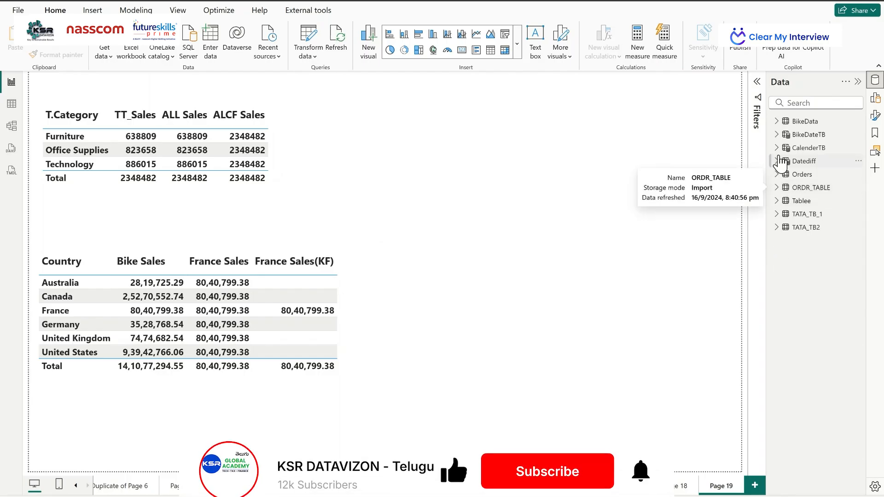
Create a new measure in the CalenderTB table and name it ALLNB(PARENT)
left_click(790, 149)
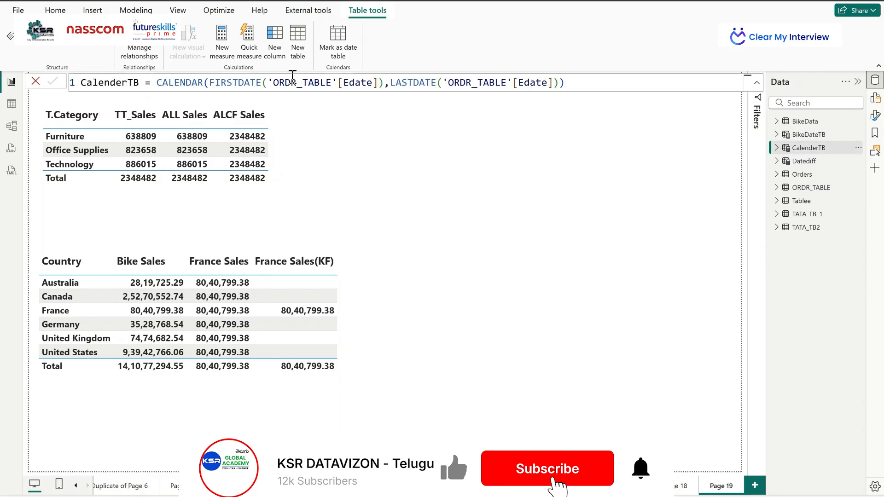
left_click(222, 42)
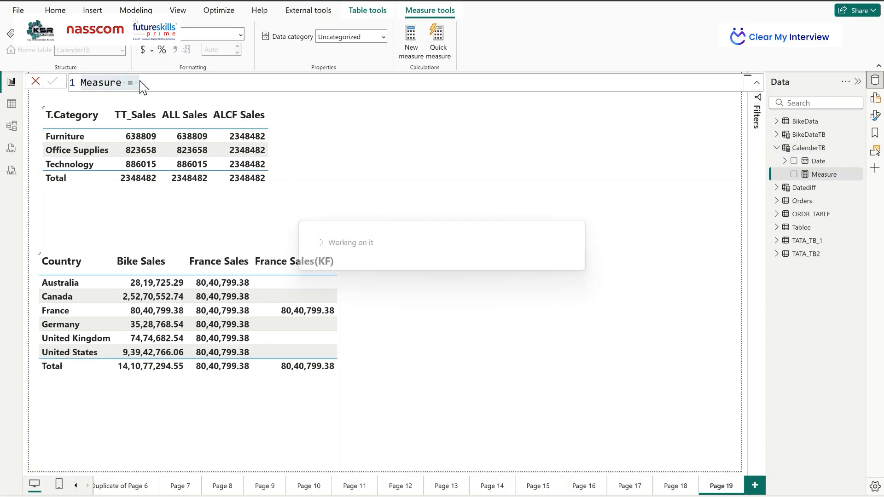
left_click(123, 84)
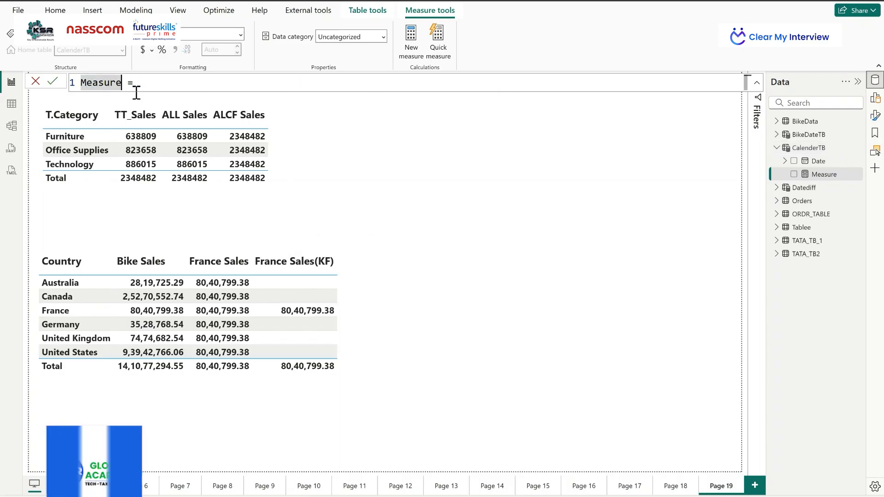
key("BackSpace")
key("BackSpace")
key("BackSpace")
key("BackSpace")
key("BackSpace")
key("BackSpace")
key("BackSpace")
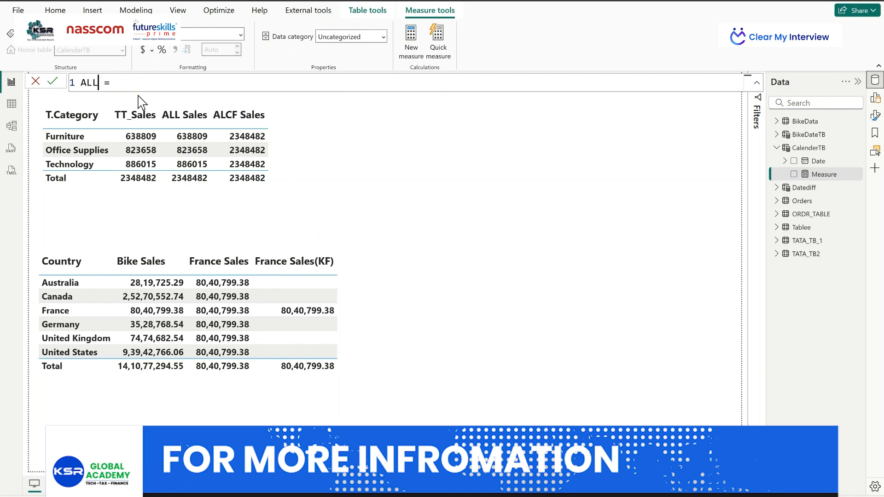
type("ALLNB")
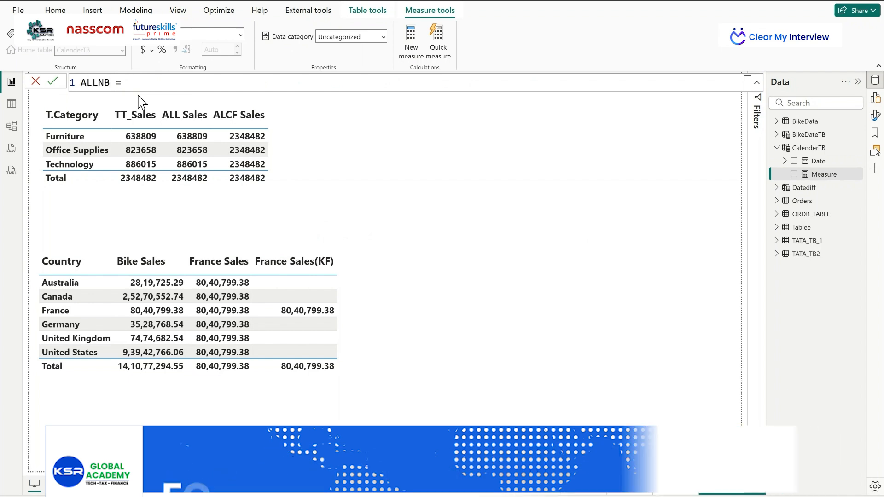
type("(PAREN")
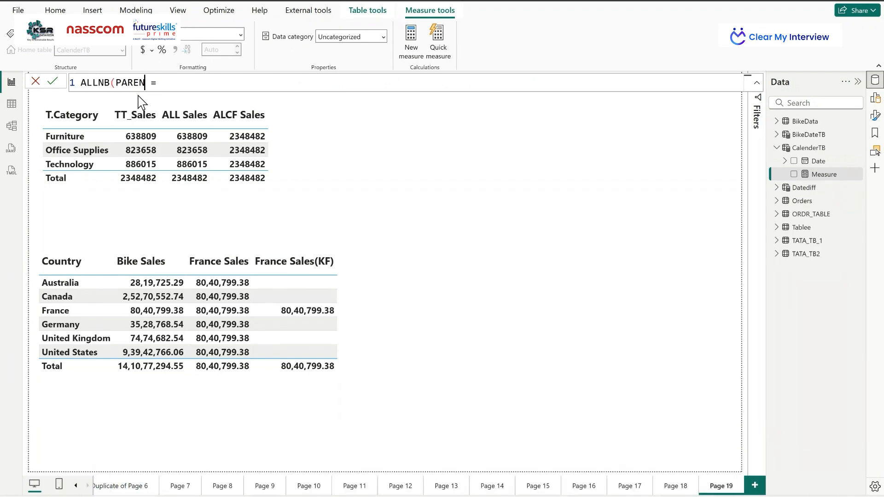
type("T)")
Define ALLNB(PARENT) as COUNTROWS(ALLNOBLANKROW(CalenderTB)) and commit the measure
left_click(176, 84)
type("COUNT")
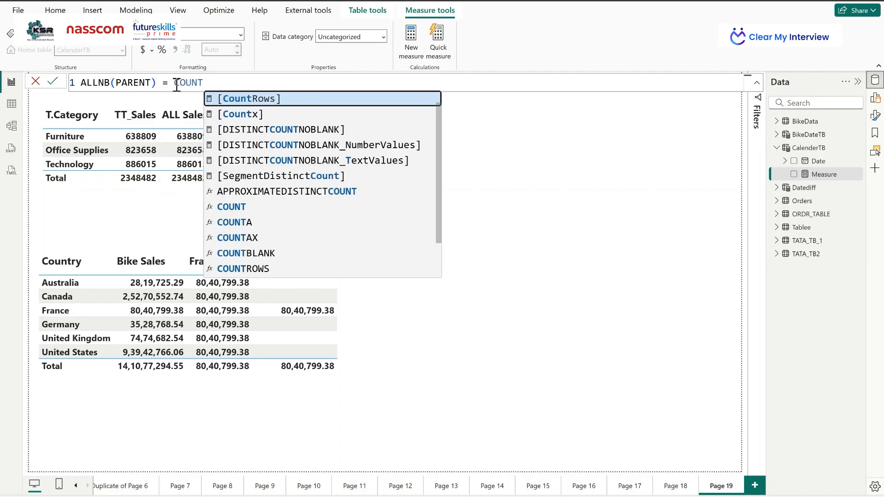
scroll(286, 203, "down", 1)
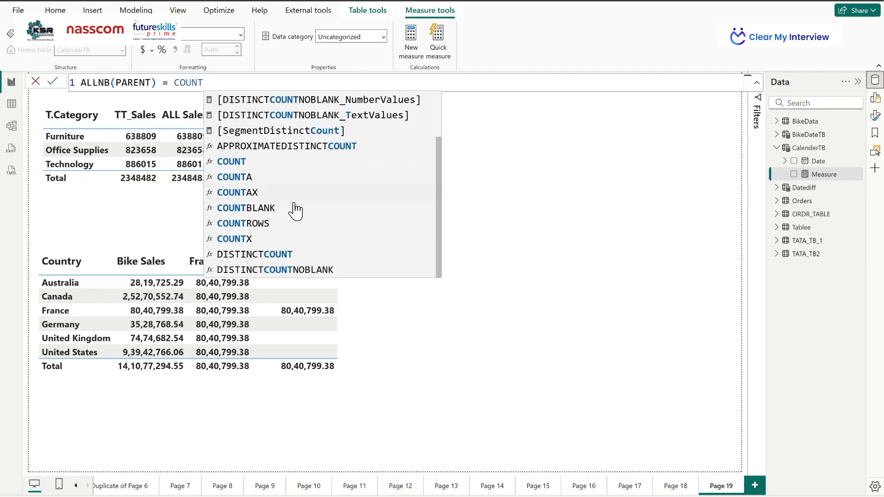
left_click(280, 233)
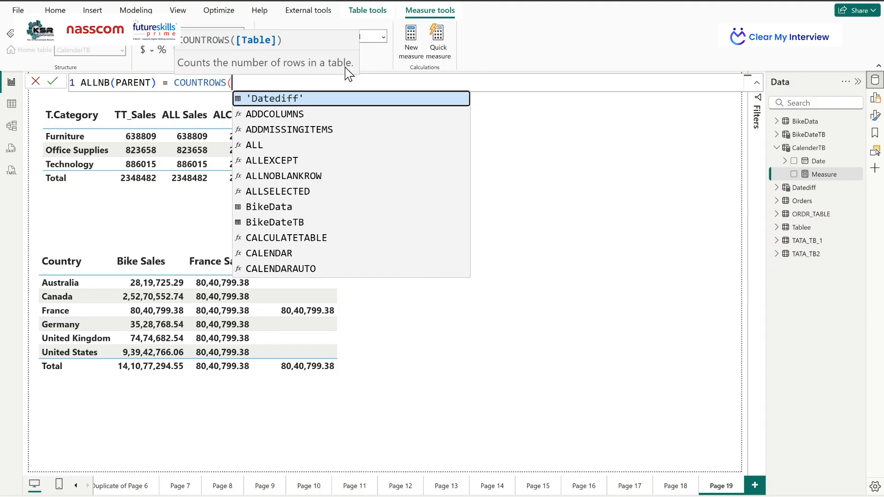
type("ALLN")
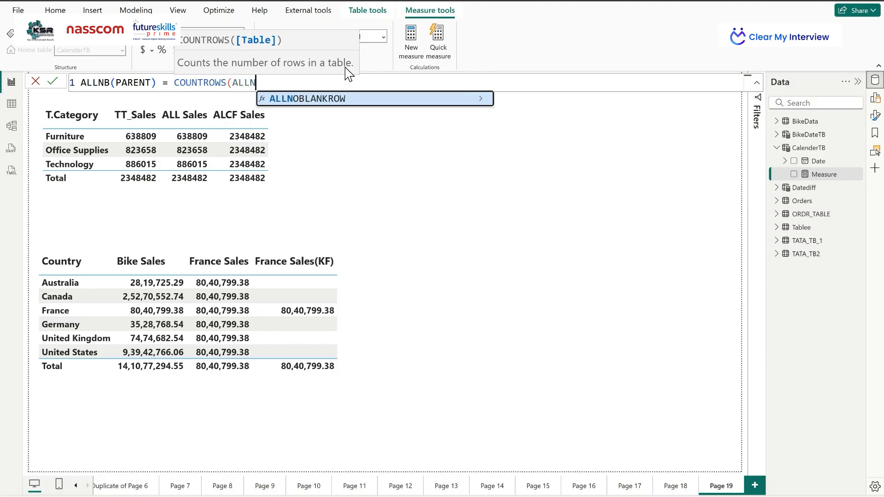
left_click(341, 102)
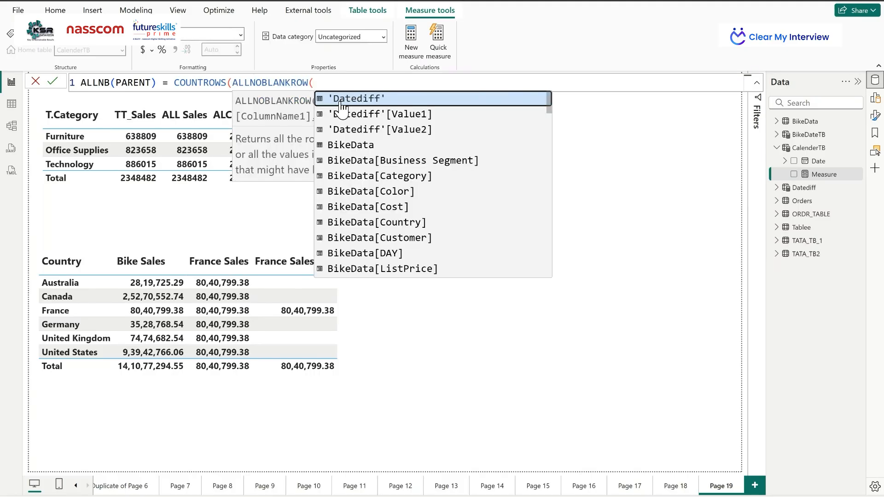
type("CALE")
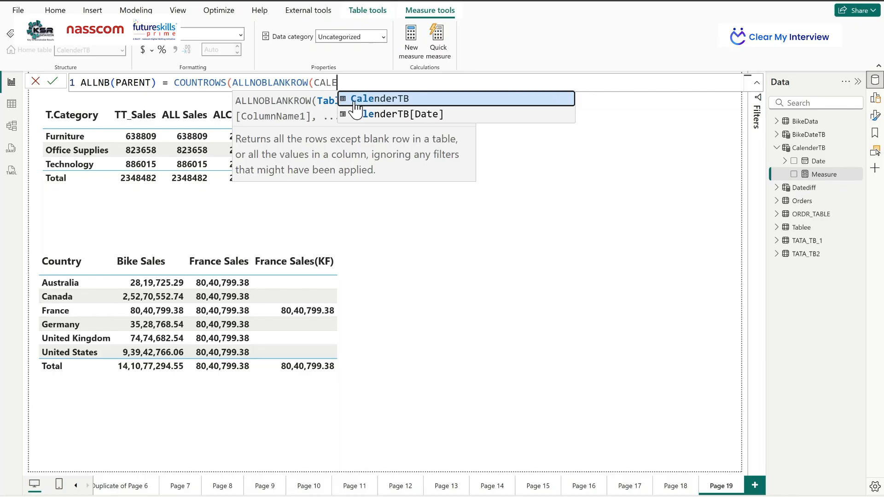
left_click(343, 102)
type(")")
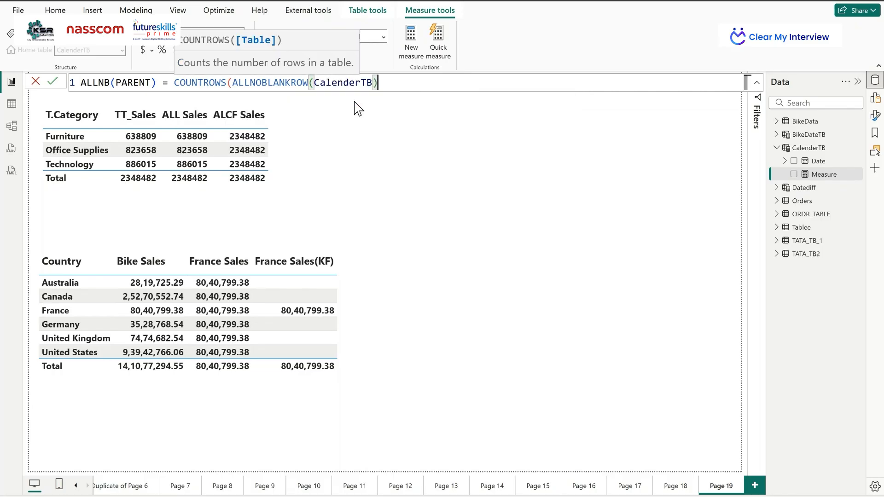
type(")")
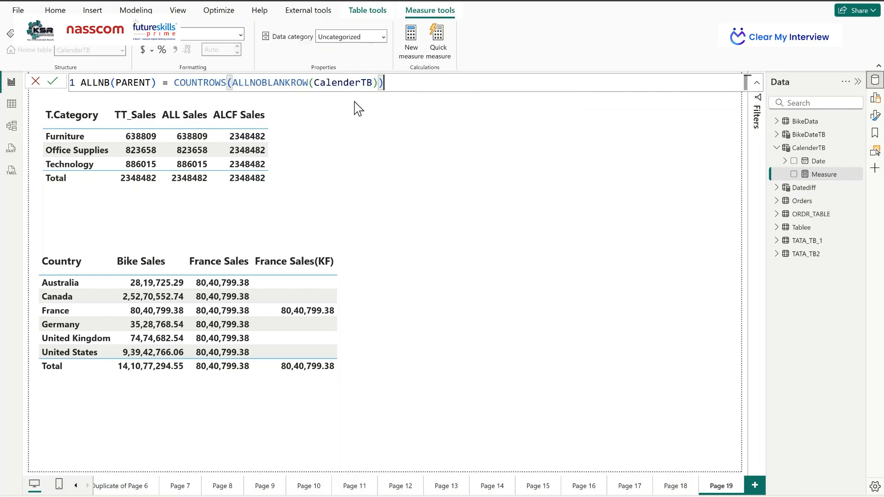
left_click(52, 82)
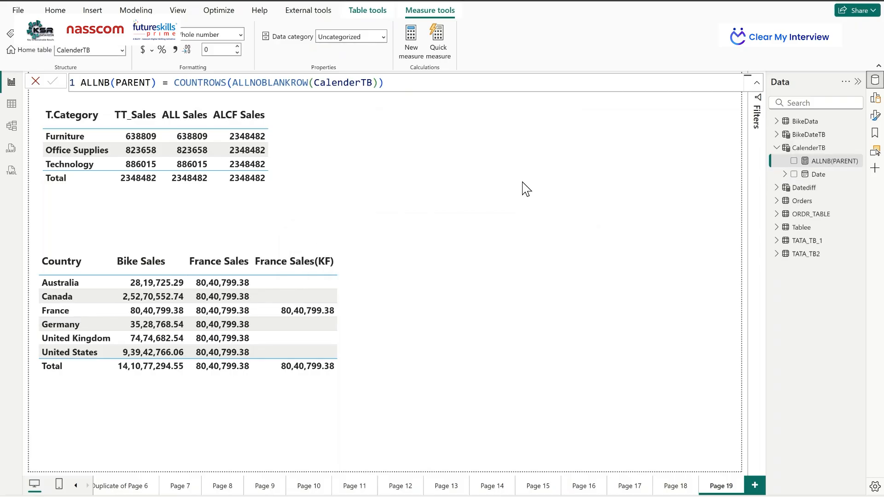
Create a new CalenderTB measure from a copy of the ALLNB(PARENT) formula, replacing ALLNOBLANKROW with ALL
left_click(436, 87)
key("ctrl+a")
key("ctrl+c")
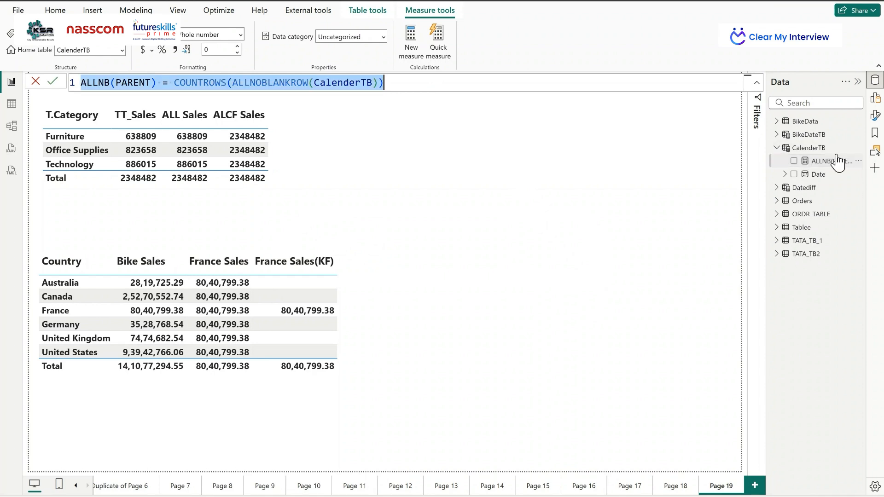
left_click(410, 42)
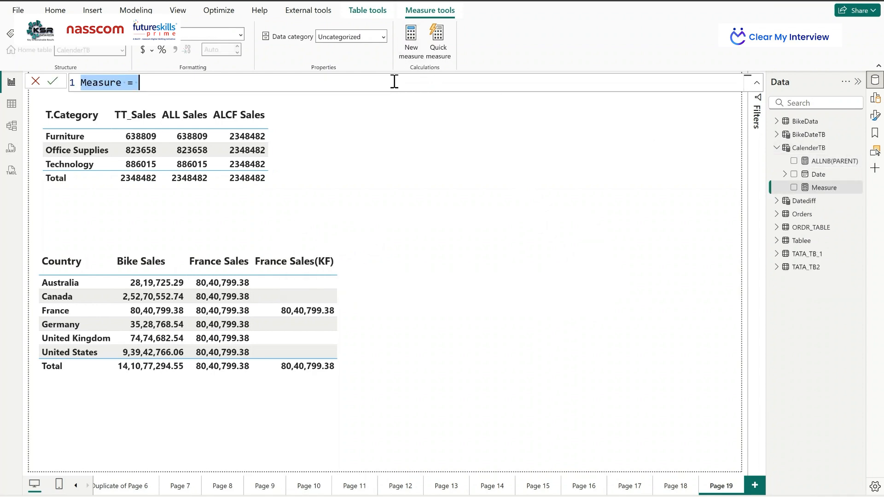
key("ctrl+v")
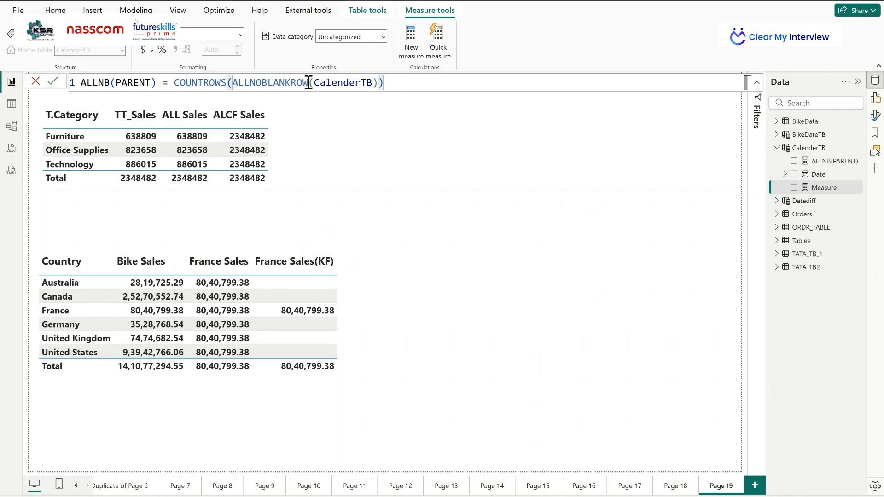
left_click_drag(309, 83, 252, 84)
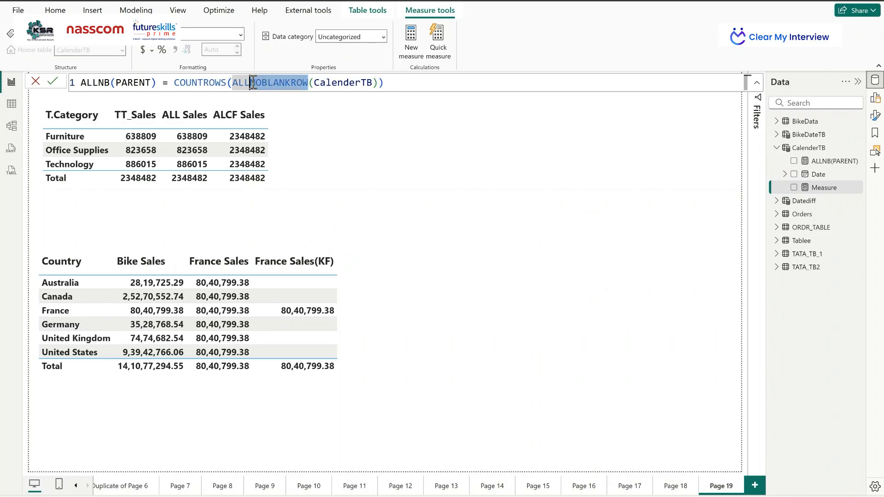
key("BackSpace")
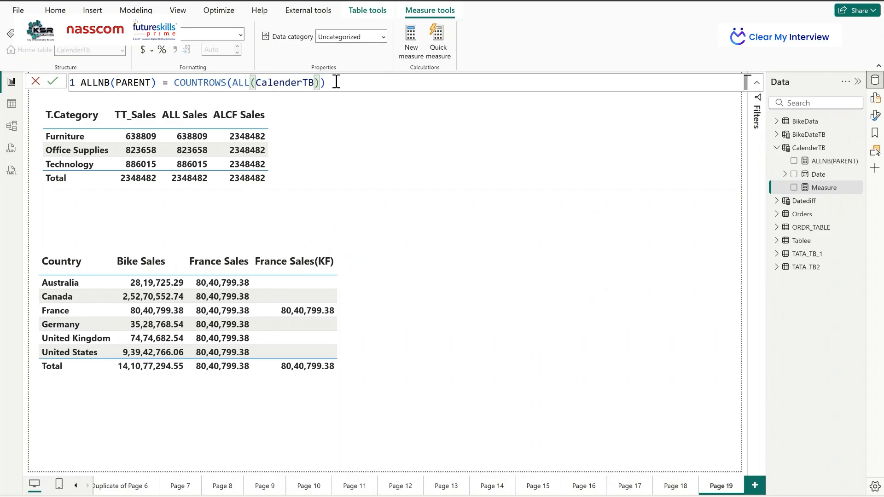
Rename the copied measure to ALLROWS(PARENT) and commit it
left_click(110, 83)
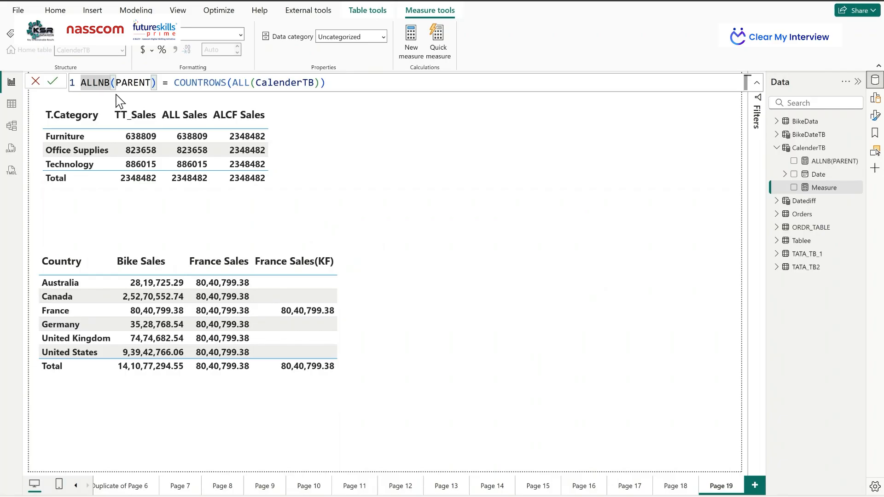
key("BackSpace")
key("BackSpace")
type("ROW")
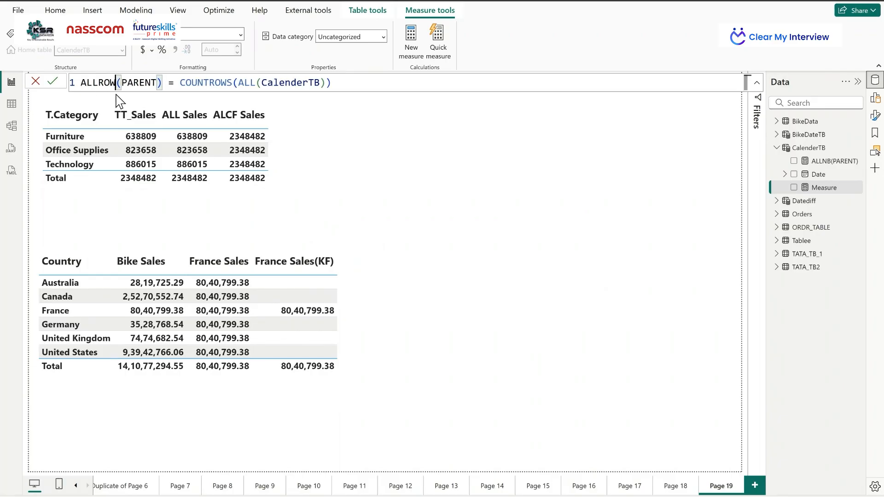
type("S")
left_click(54, 84)
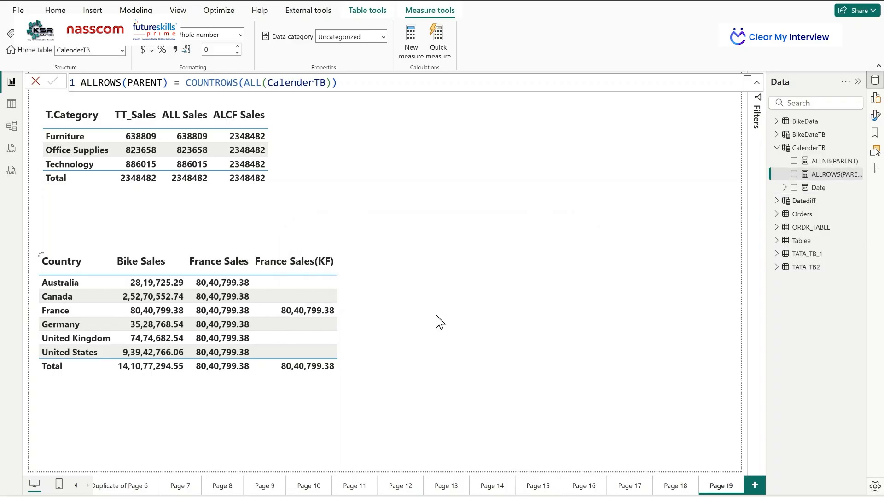
Duplicate the Country sales table and place the copy in the empty area beside the T.Category table
left_click(346, 283)
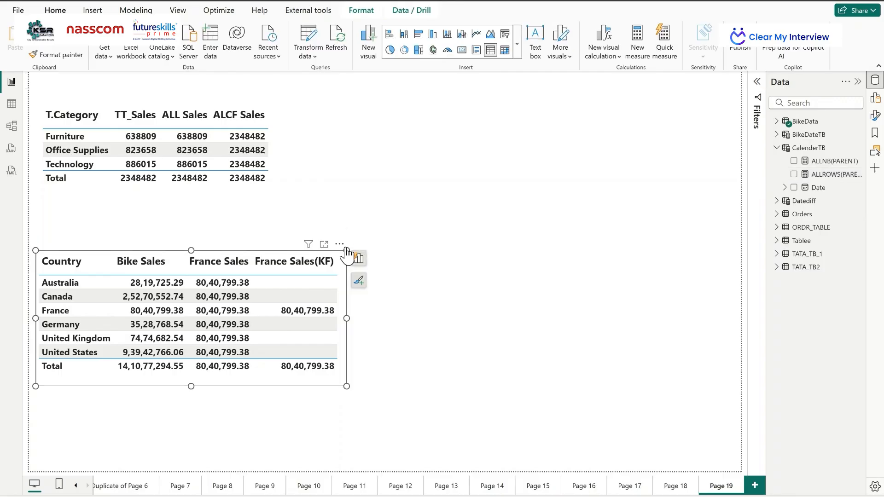
left_click(349, 277)
left_click(350, 273)
key("ctrl+c")
key("ctrl+v")
left_click_drag(345, 255, 689, 109)
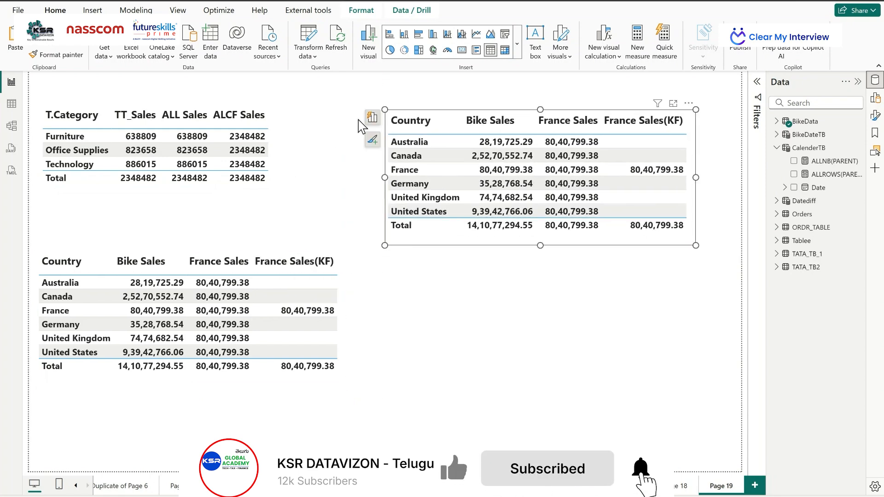
Remove the Country, Bike Sales, France Sales and France Sales(KF) fields from the duplicated table
left_click(374, 119)
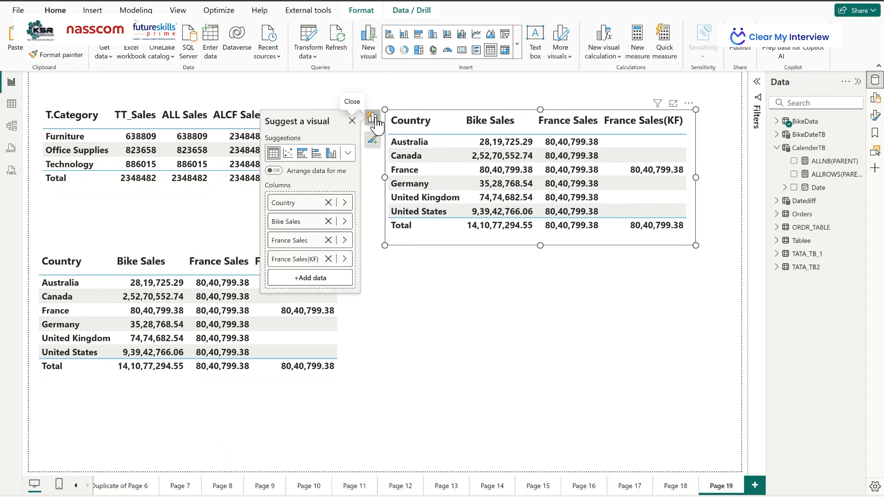
left_click(328, 259)
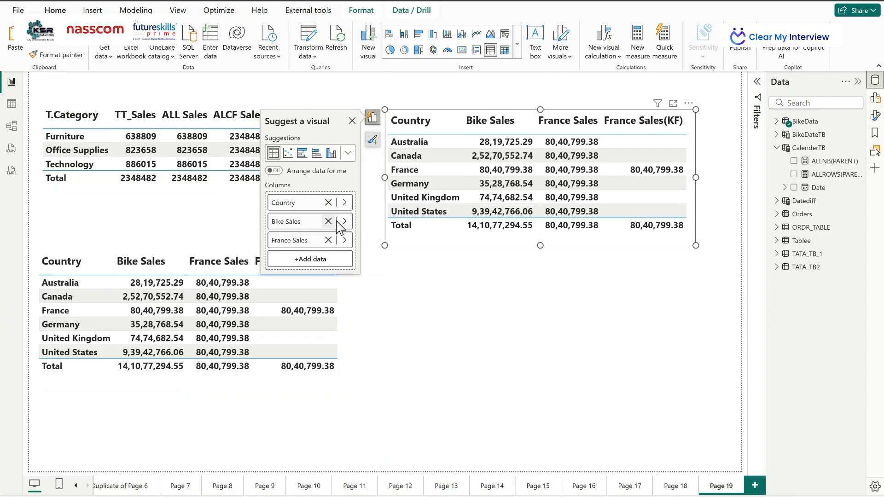
left_click(328, 221)
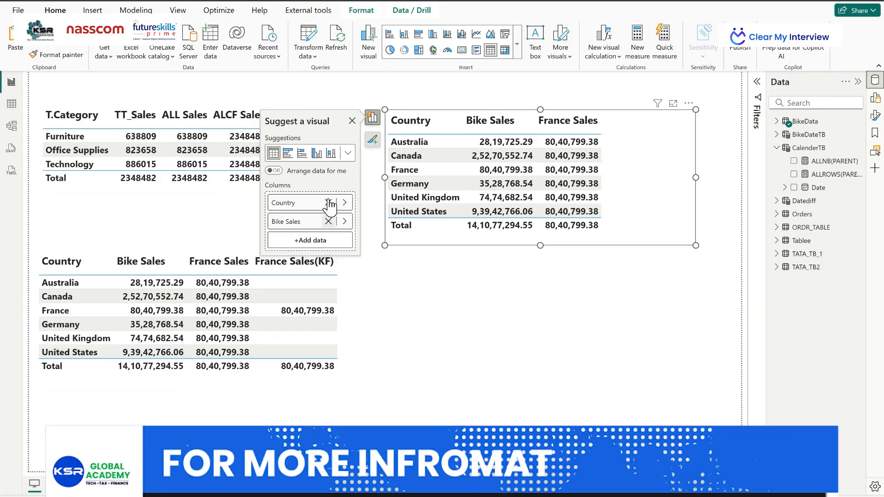
left_click(328, 221)
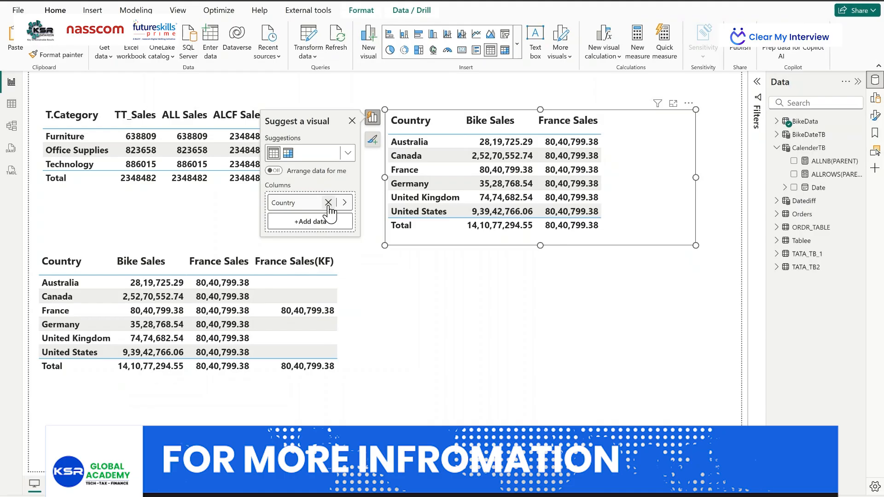
left_click(329, 203)
Add the CalenderTB Date hierarchy's Year and the ALLNB(PARENT) and ALLROWS(PARENT) measures to the emptied table
left_click(328, 202)
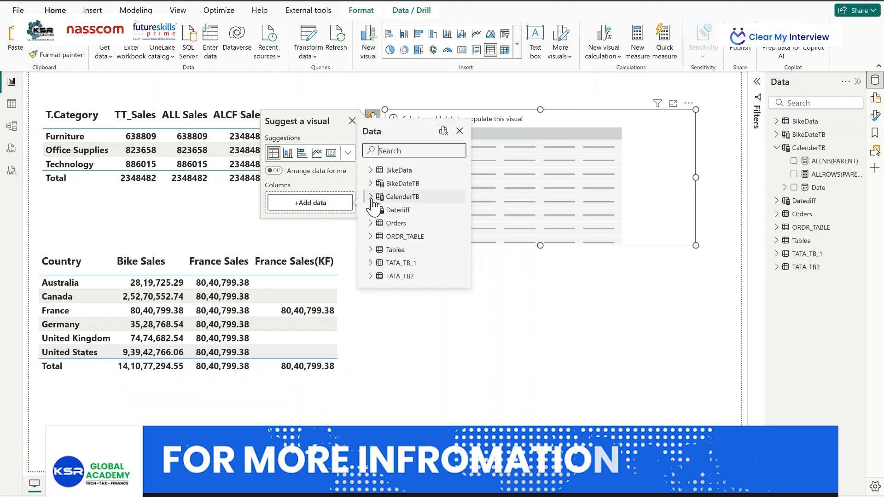
left_click(371, 197)
left_click(379, 237)
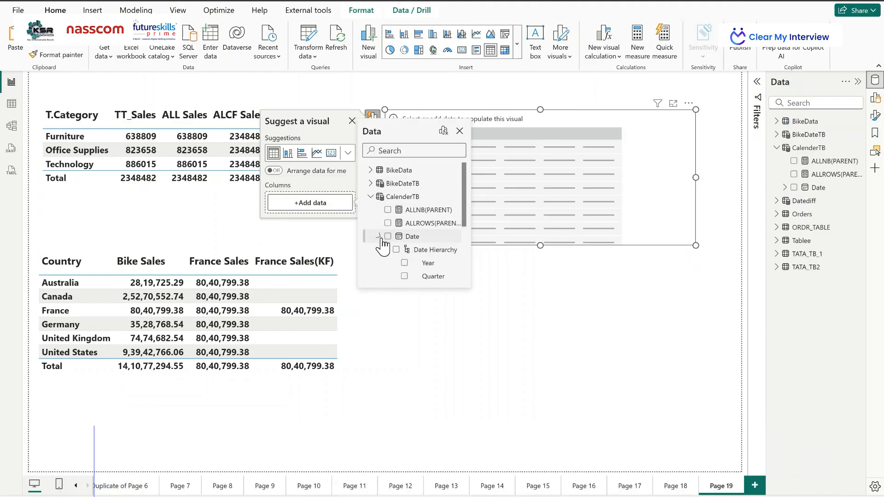
left_click(404, 263)
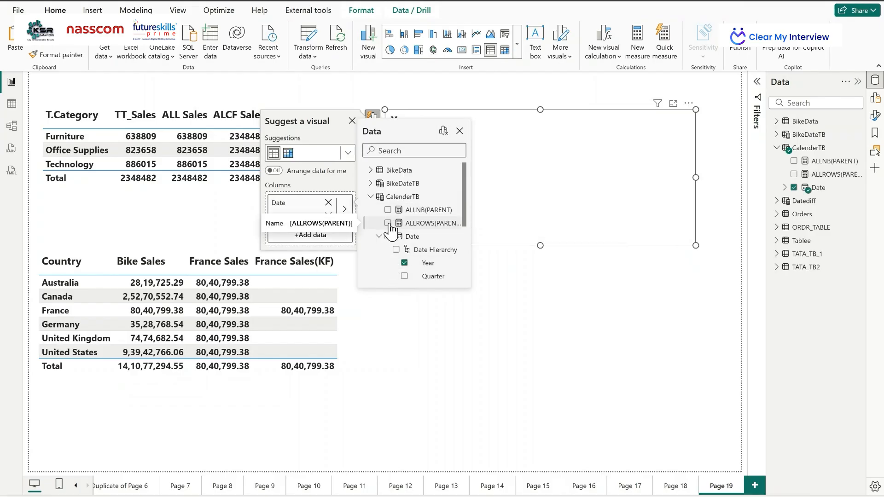
left_click(388, 211)
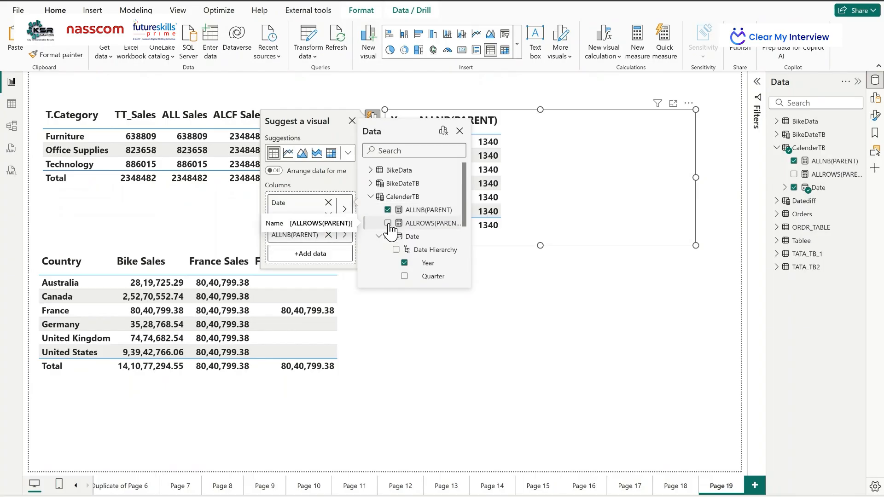
left_click(388, 224)
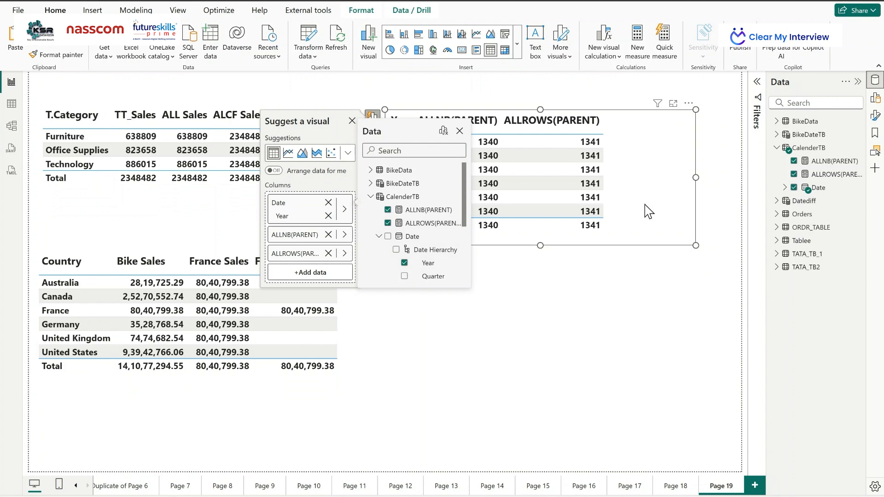
left_click(661, 184)
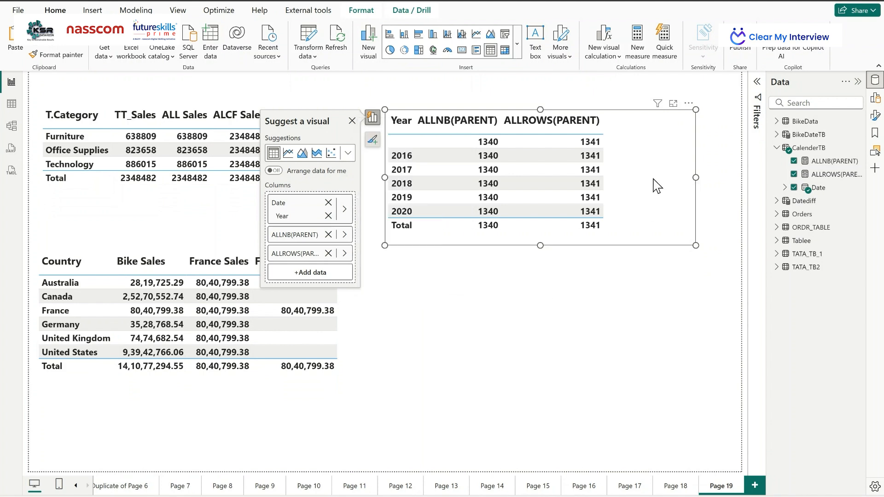
Narrow and shorten the Year table to fit its columns and rows, and shift it slightly away from the T.Category table
left_click_drag(696, 177, 635, 184)
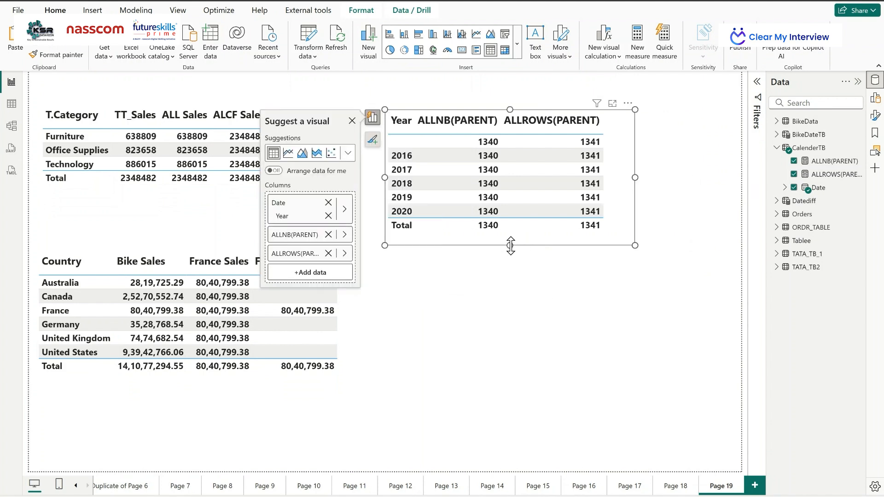
left_click_drag(510, 245, 511, 237)
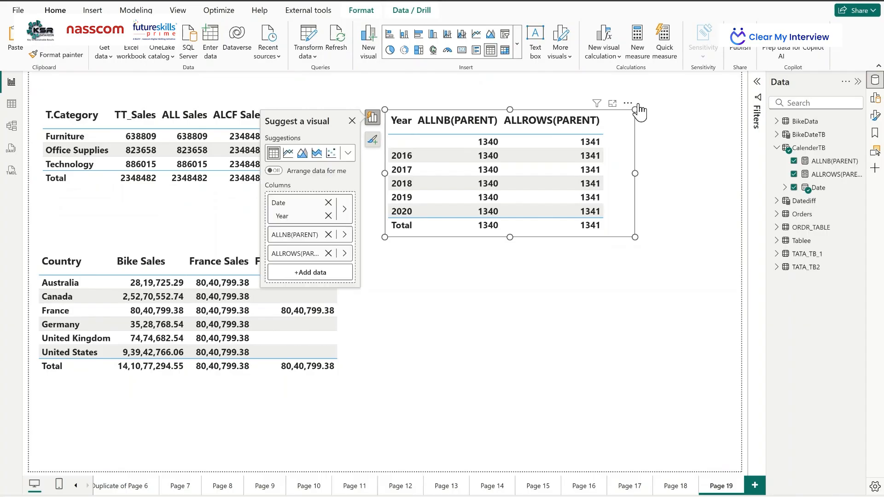
left_click_drag(638, 111, 661, 111)
Give the Year table the title CALENDER TB in bold, centered, with blue text
left_click(874, 116)
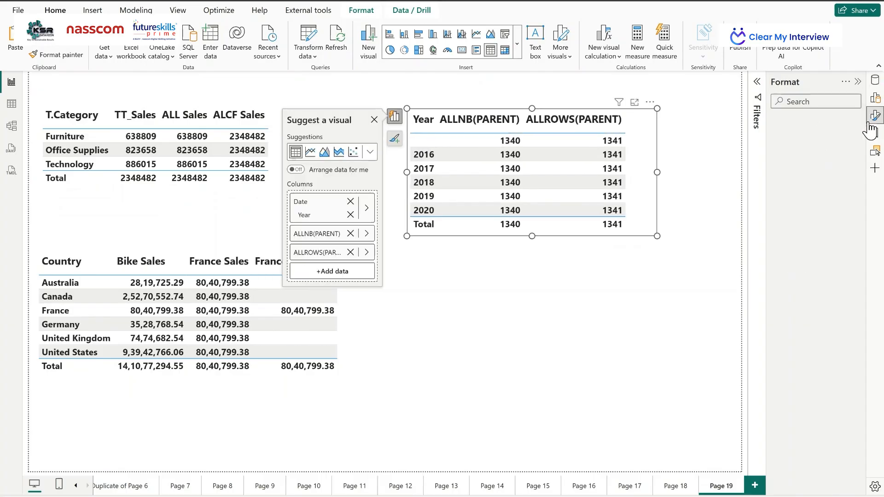
left_click(851, 173)
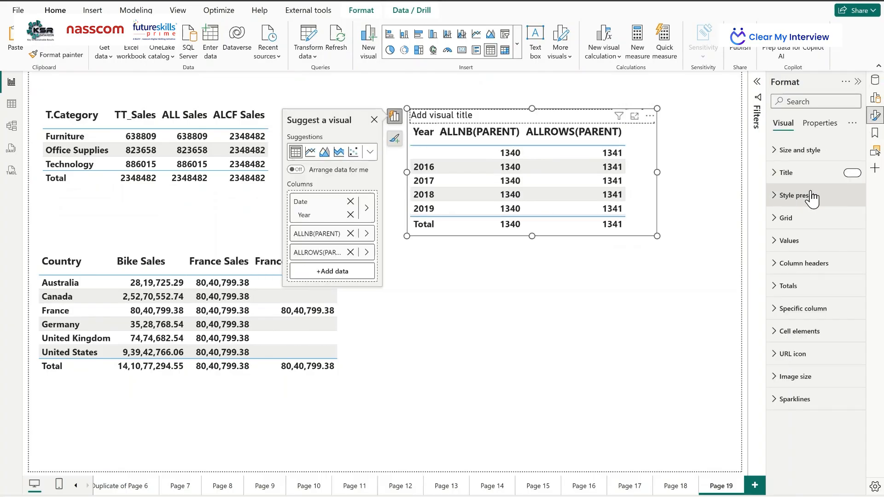
left_click(787, 174)
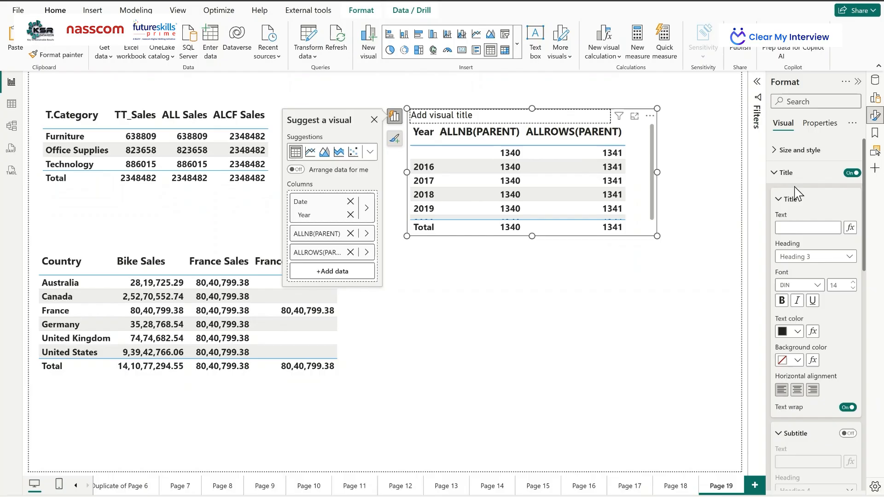
left_click(803, 225)
left_click(781, 301)
left_click(797, 389)
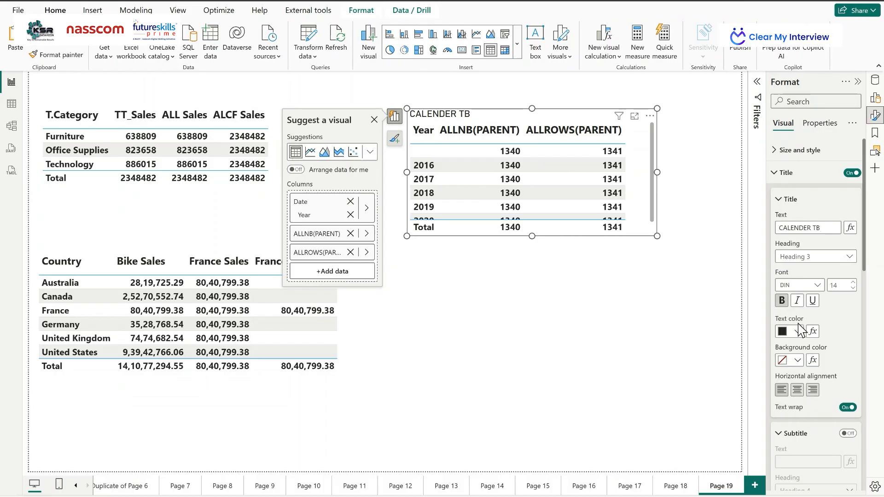
left_click(797, 331)
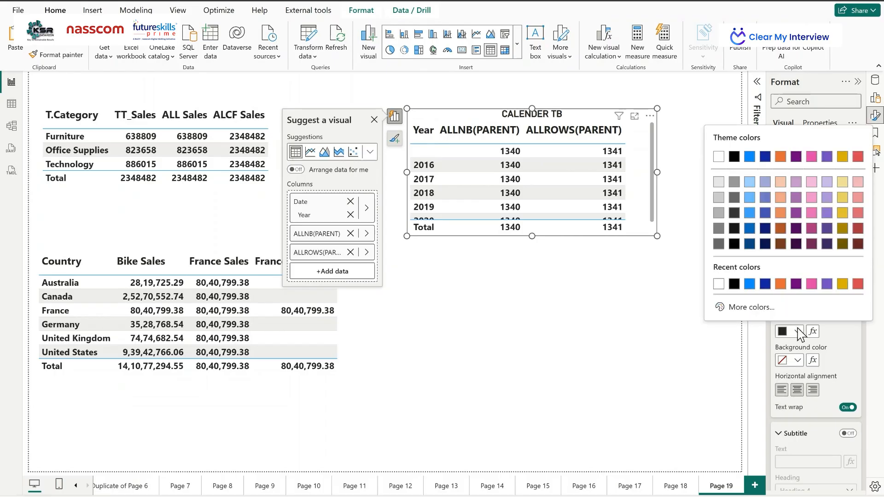
left_click(749, 284)
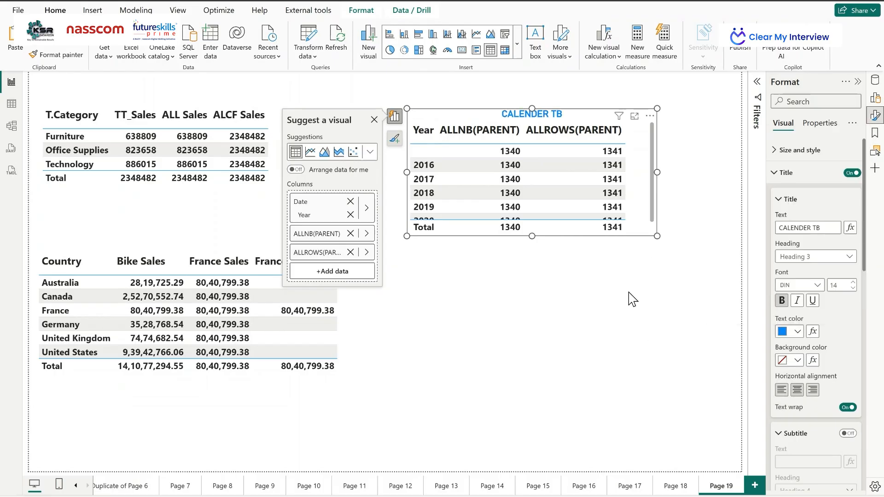
Increase the height of the CALENDER TB table so that all year rows fit without scrolling
left_click(535, 246)
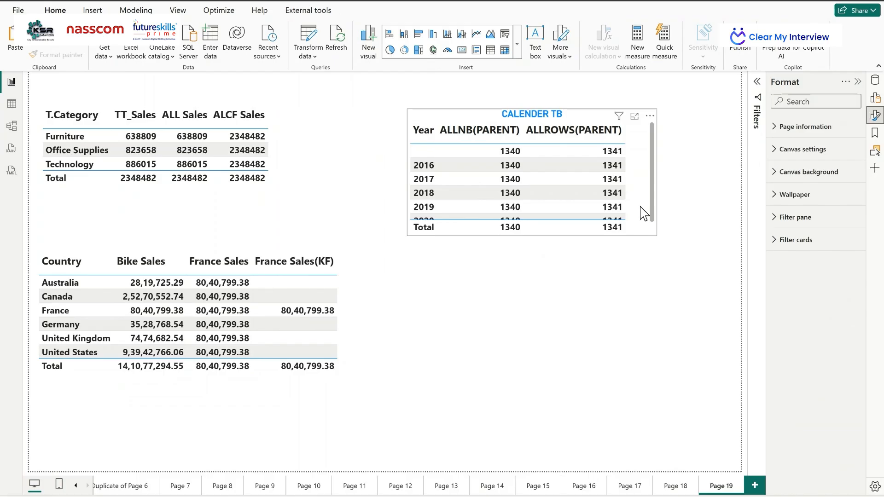
left_click(537, 234)
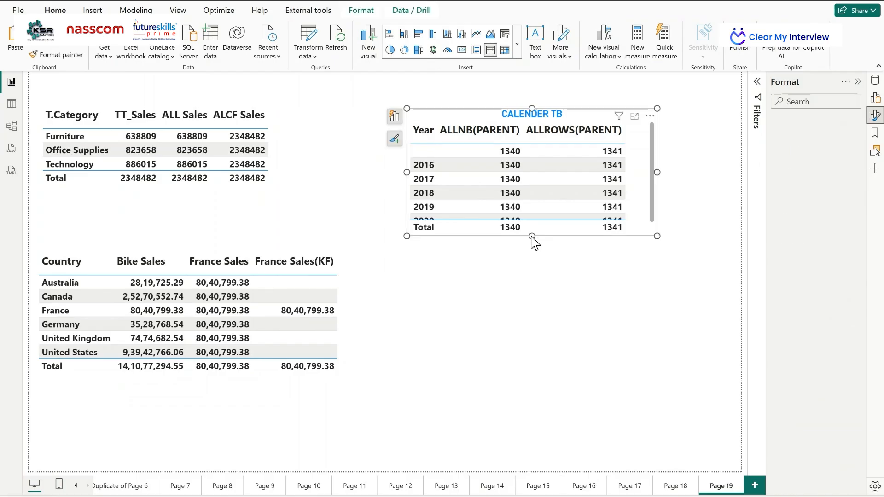
left_click_drag(531, 235, 535, 263)
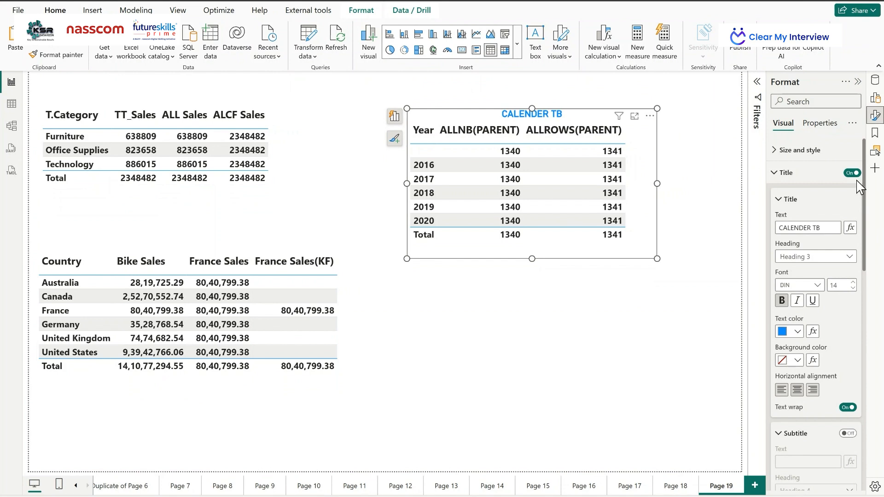
Review the ALLNB(PARENT) formula and examine the Date column of CalenderTB in table view
left_click(875, 82)
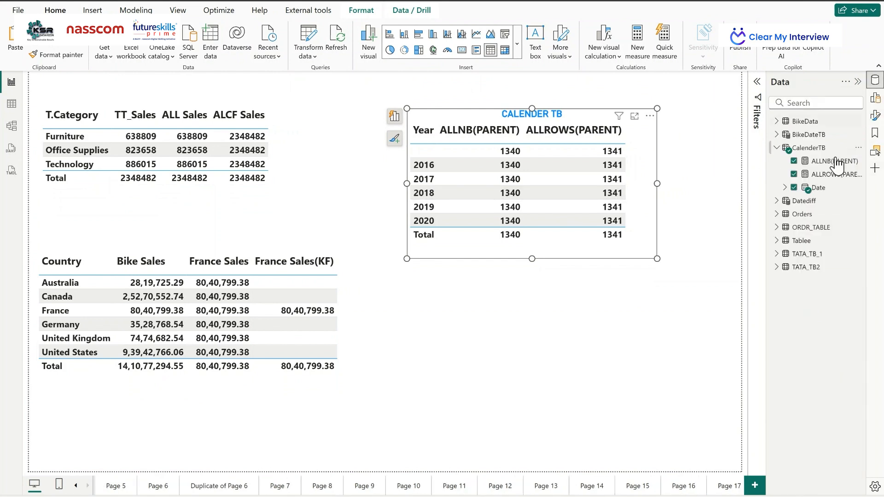
left_click(825, 162)
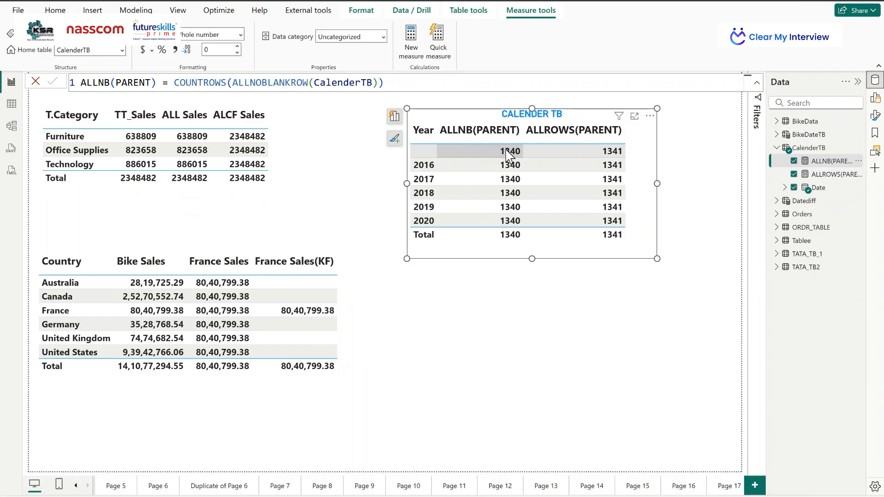
left_click(12, 105)
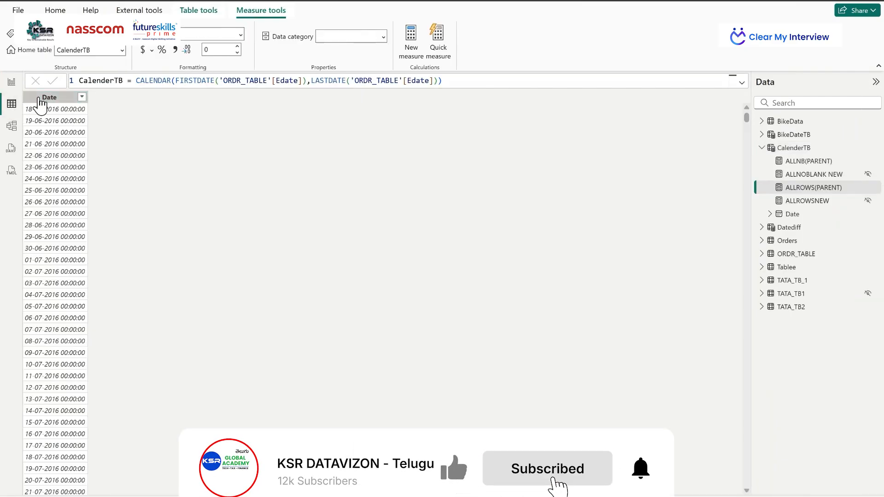
left_click(50, 97)
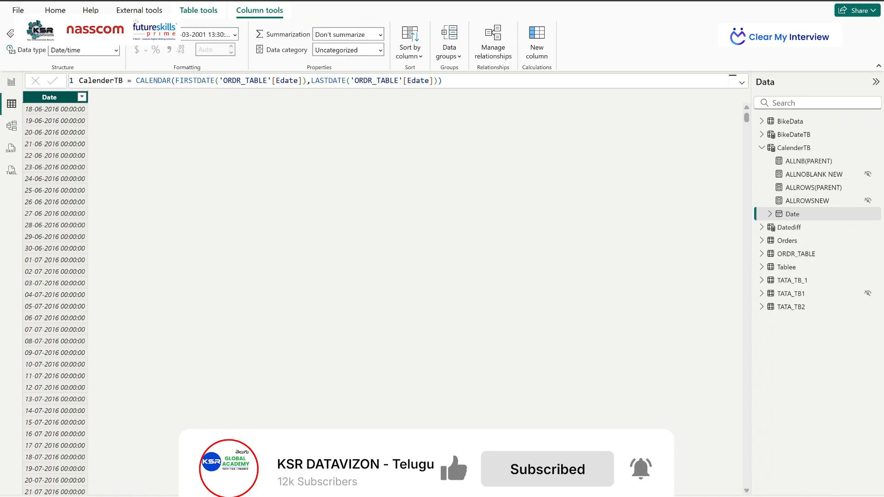
Examine the row counts in the CALENDER TB table and the relationship between CalenderTB and ORDR_TABLE in the model
left_click(12, 82)
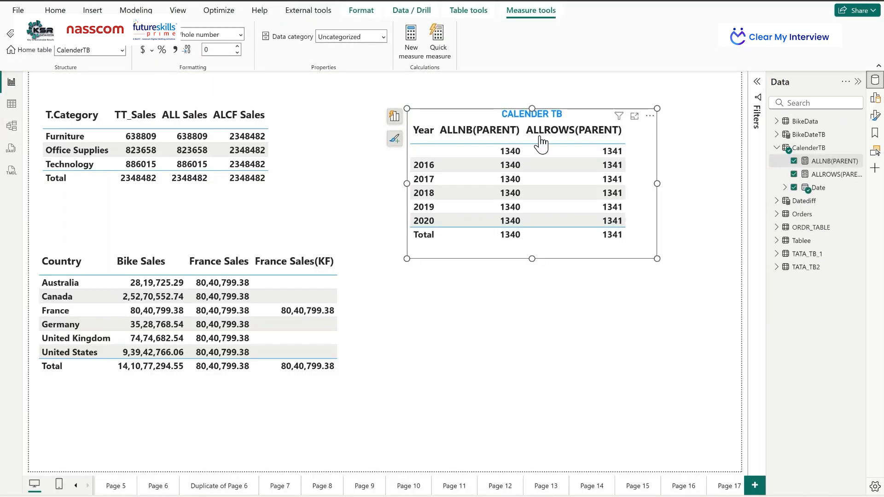
left_click(612, 148)
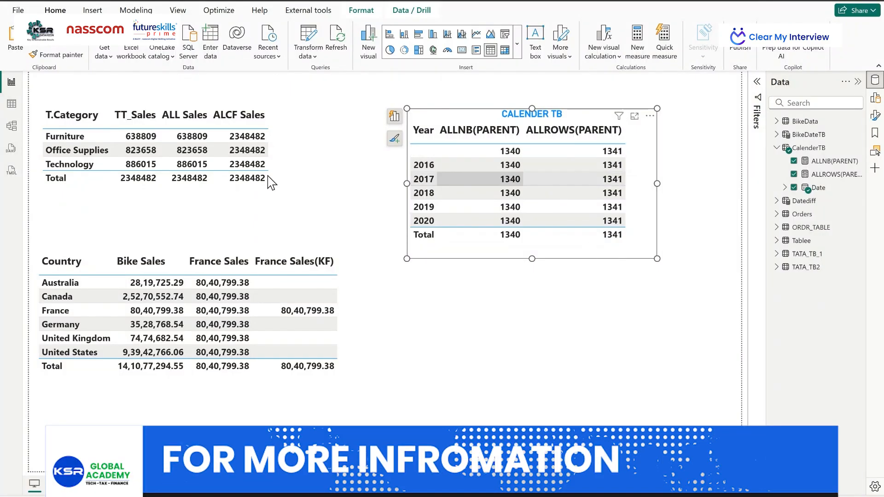
left_click(11, 125)
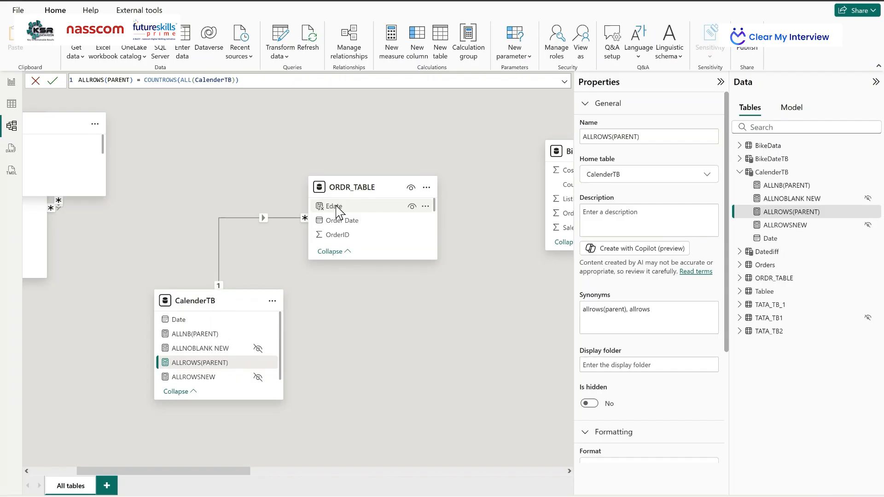
left_click(12, 83)
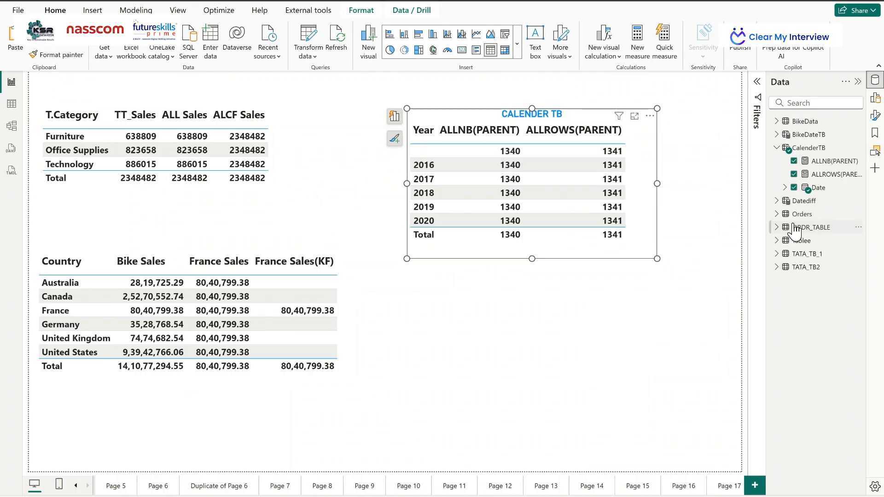
Create a new measure in ORDR_TABLE and name it ALLNOB(CHILD)
left_click(810, 227)
left_click(223, 47)
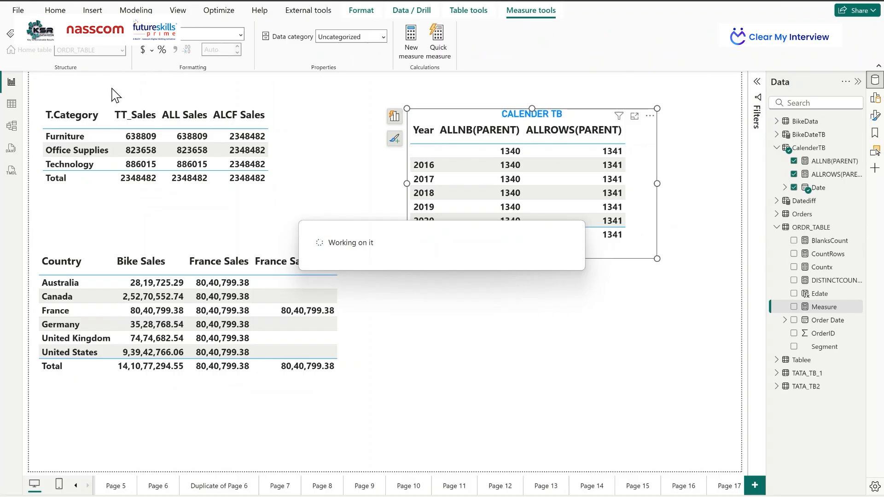
left_click_drag(121, 83, 81, 84)
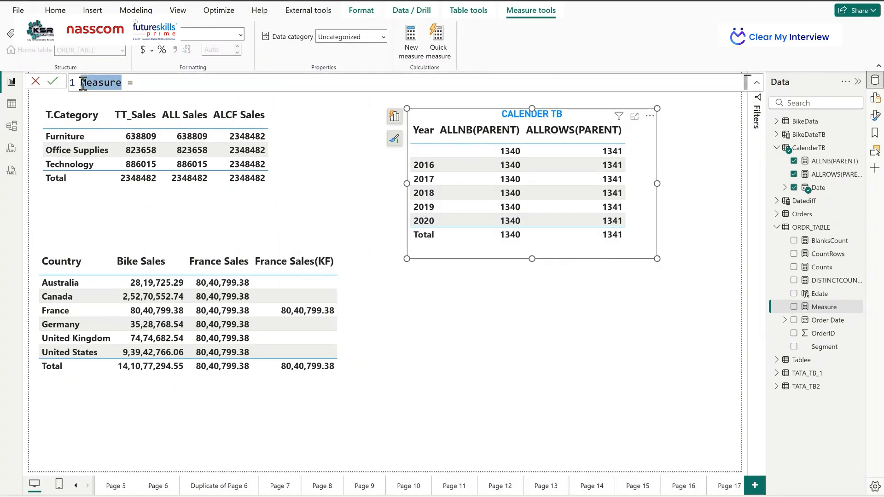
type("allnb")
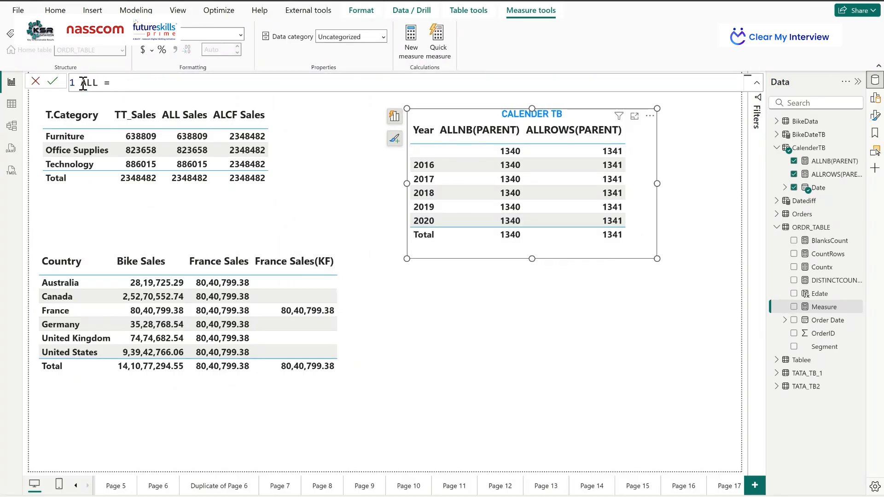
type("NOB(CHILD")
left_click(189, 85)
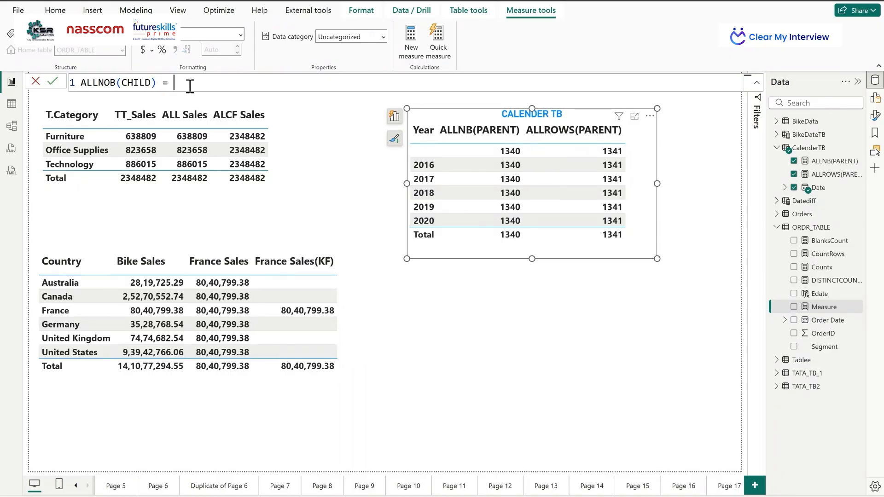
type("CALC")
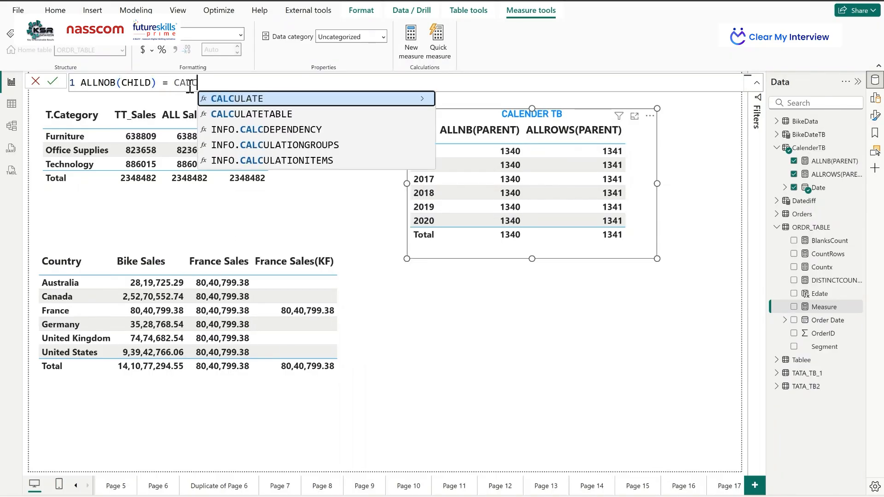
left_click(233, 97)
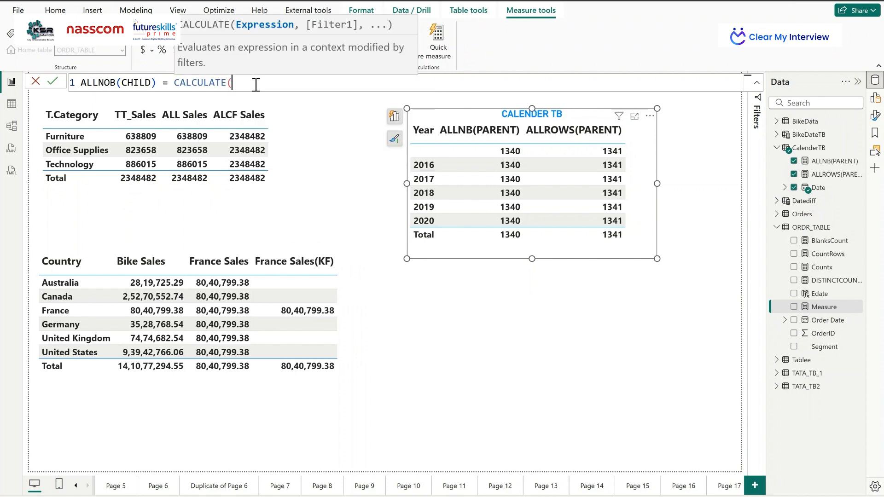
key("BackSpace")
key("BackSpace")
key("BackSpace")
key("BackSpace")
key("BackSpace")
key("BackSpace")
key("BackSpace")
key("BackSpace")
key("BackSpace")
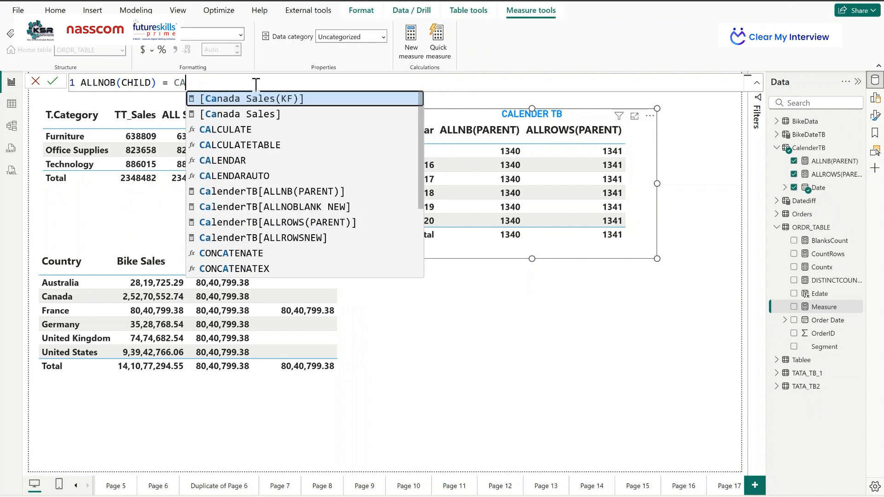
Define ALLNOB(CHILD) as COUNTROWS(ALLNOBLANKROW(ORDR_TABLE)), copy the whole definition, and commit the measure
type("OUNT")
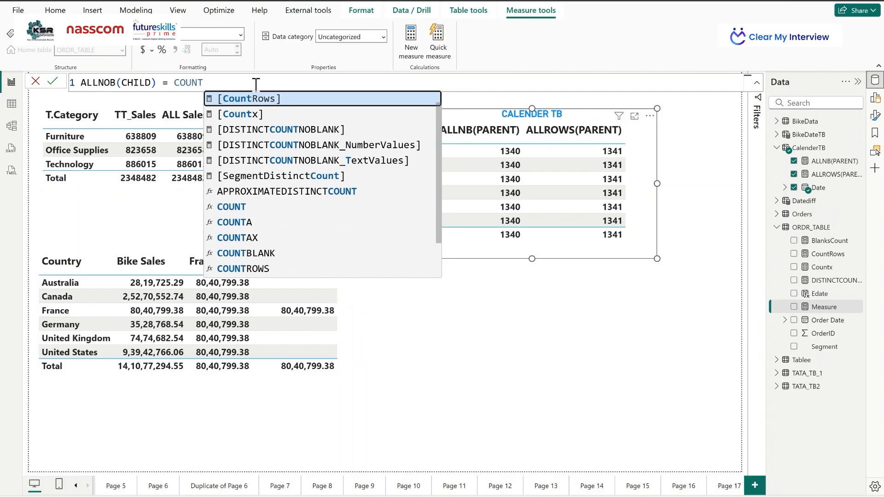
scroll(286, 198, "down", 1)
left_click(273, 226)
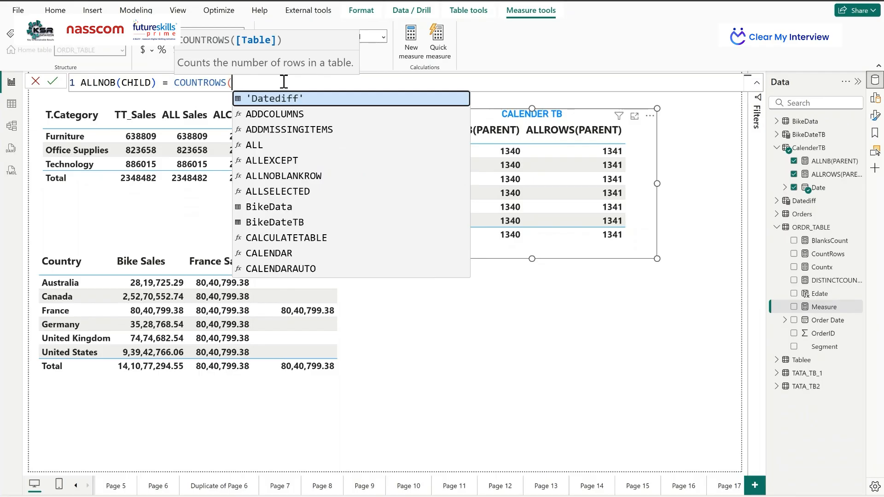
type("ALL")
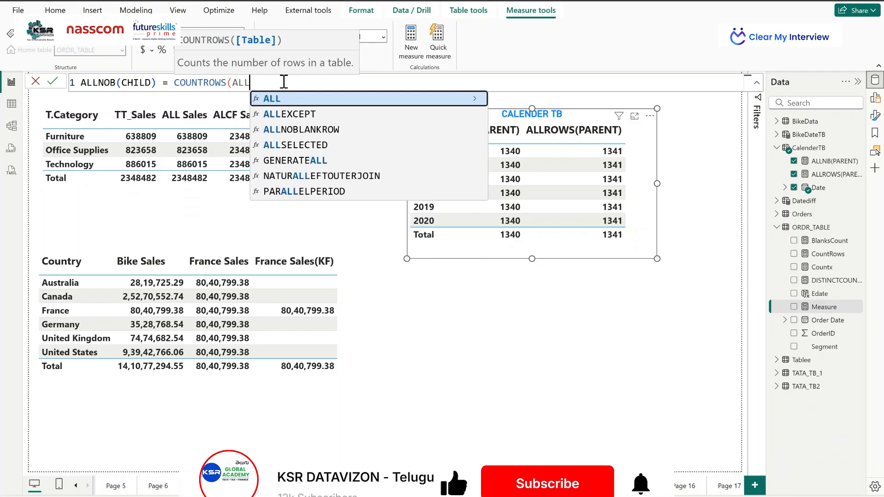
left_click(321, 131)
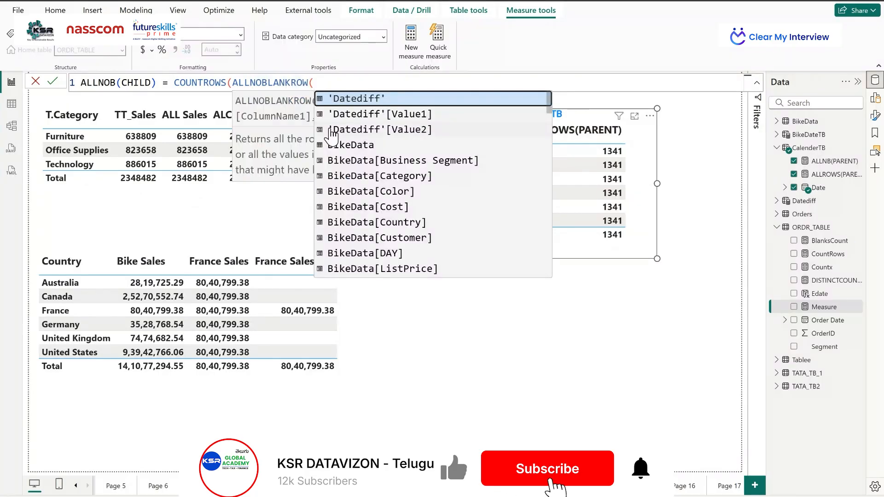
type("O")
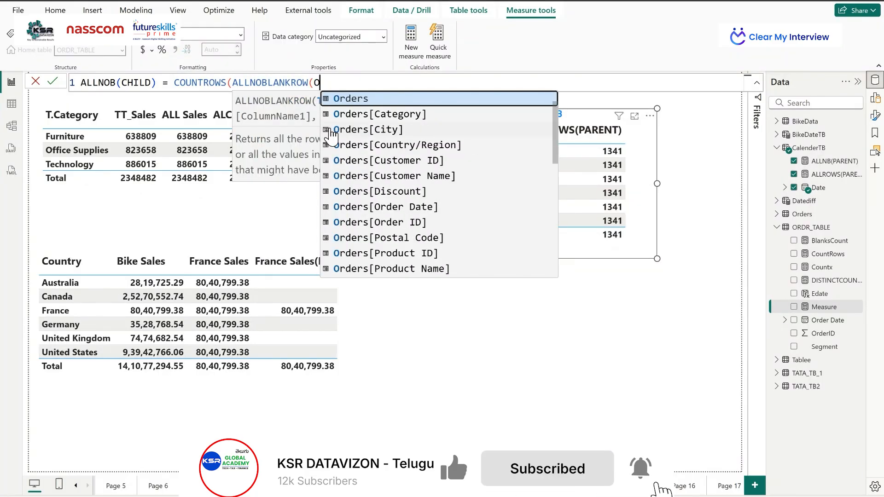
type("RDR")
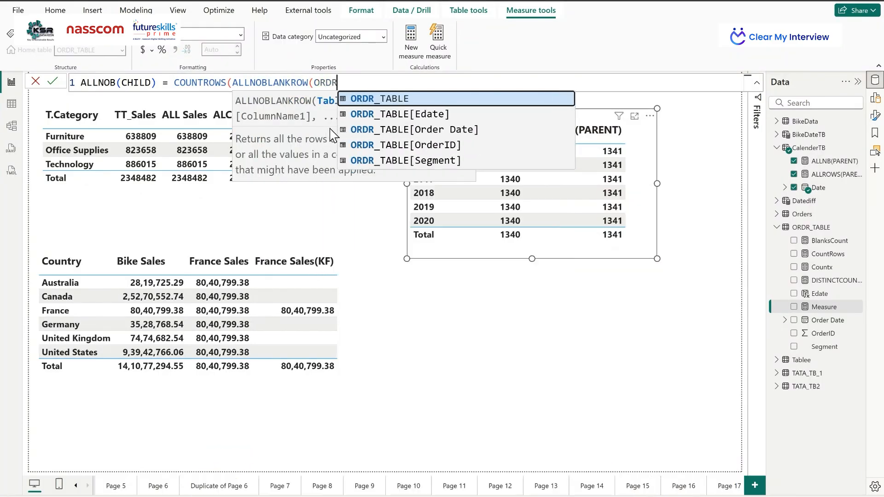
left_click(418, 100)
type("))")
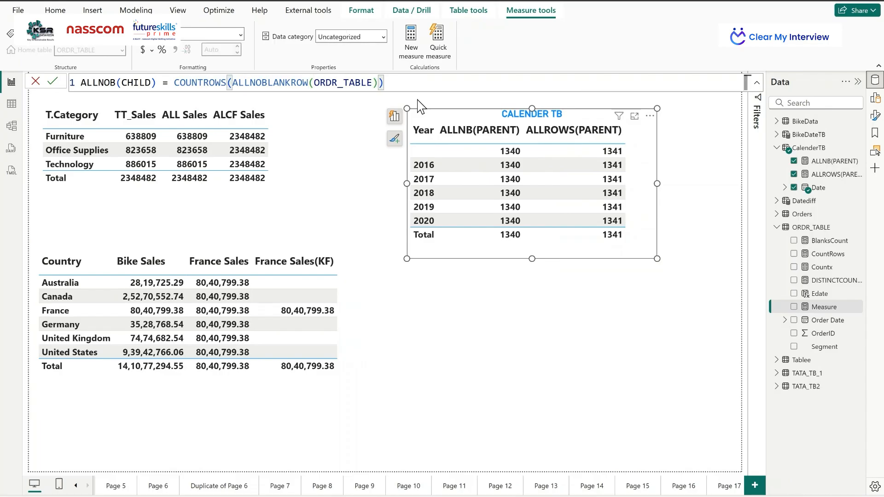
key("ctrl+a")
key("ctrl+c")
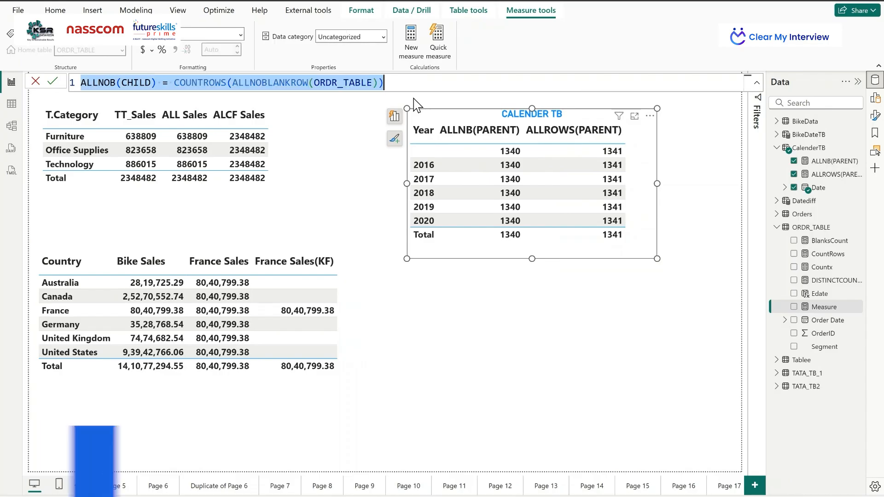
left_click(54, 82)
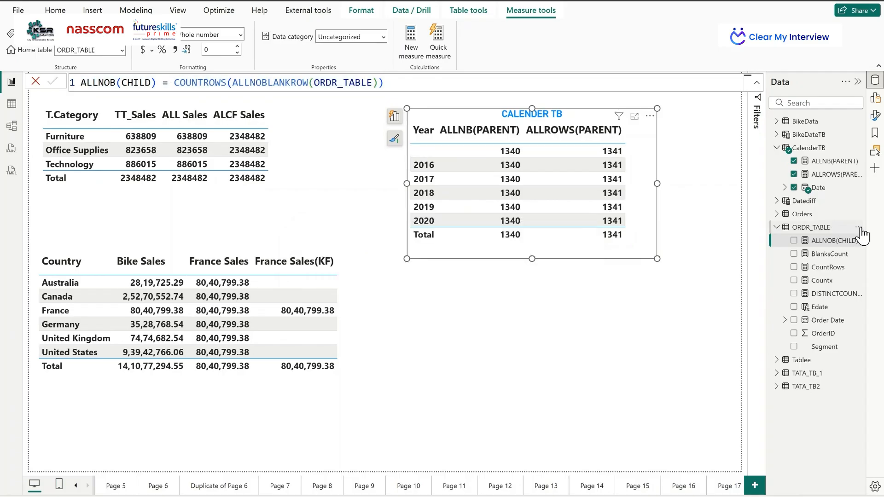
Add another measure to ORDR_TABLE from the copied ALLNOB(CHILD) definition and rename it ALLROWS(CHILD)
left_click(859, 228)
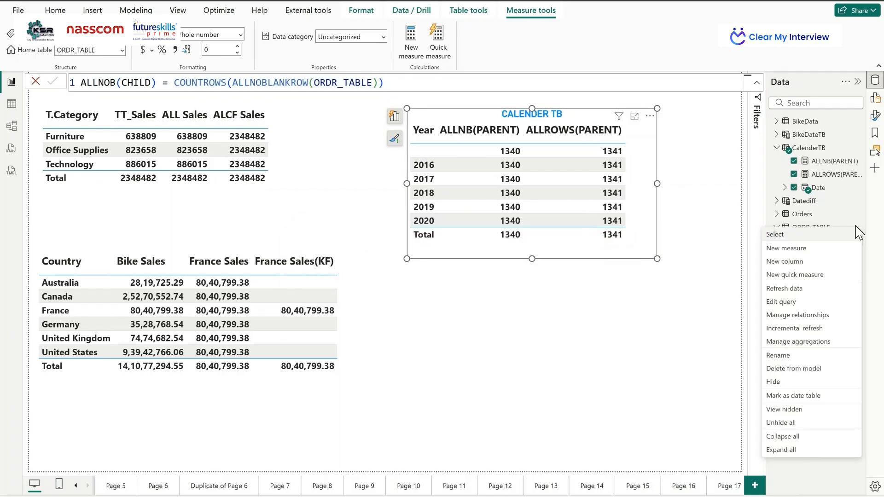
left_click(807, 249)
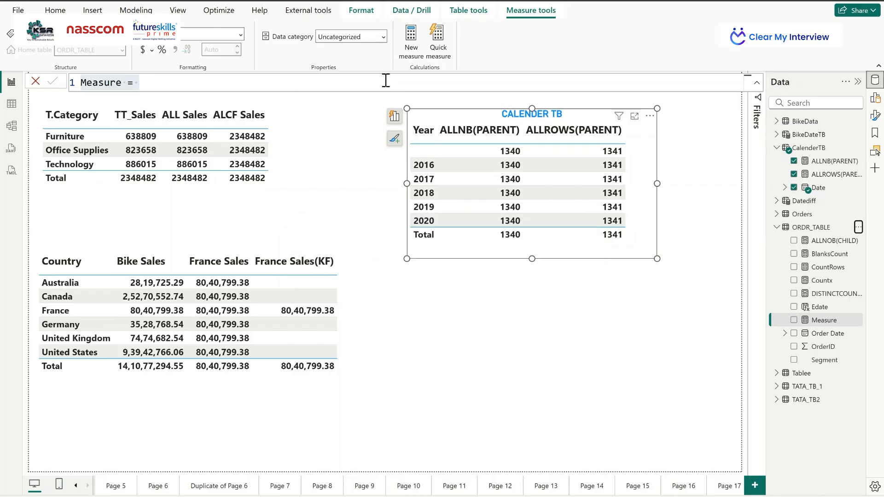
key("ctrl+v")
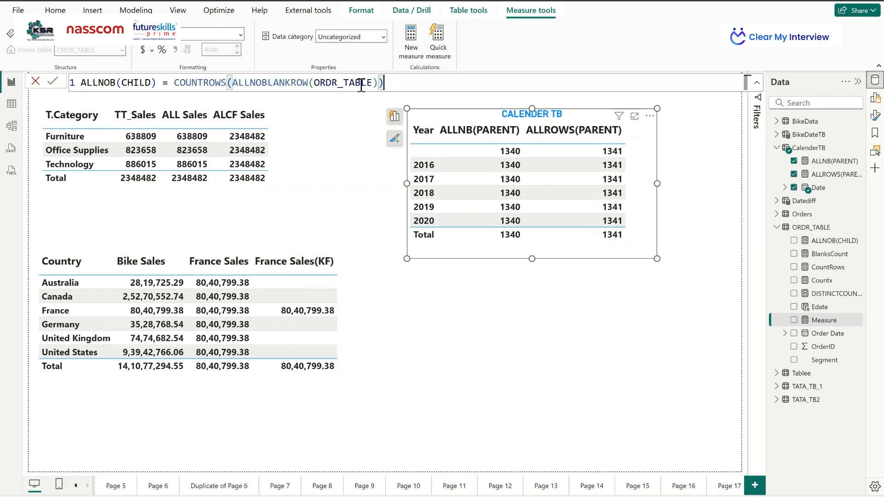
left_click(113, 88)
key("BackSpace")
key("BackSpace")
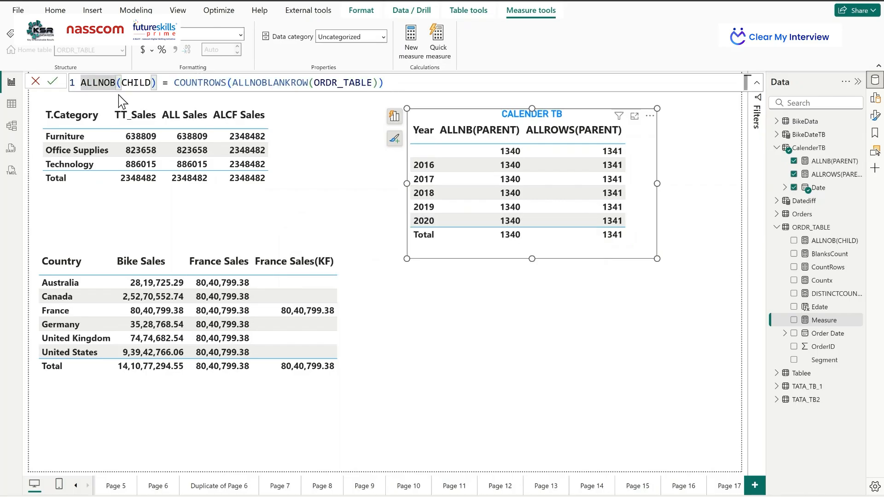
key("BackSpace")
type("ROW")
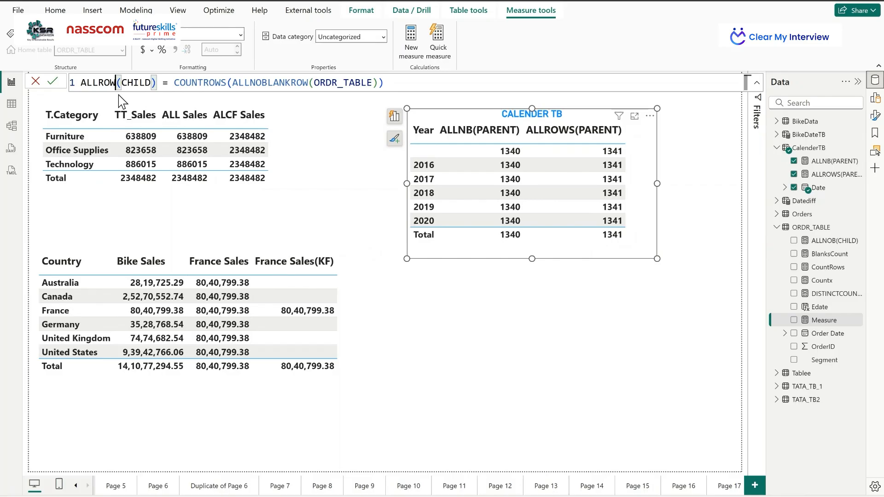
type("S")
Replace ALLNOBLANKROW with ALL so the measure reads COUNTROWS(ALL(ORDR_TABLE)), and commit it
left_click_drag(314, 82, 258, 76)
key("BackSpace")
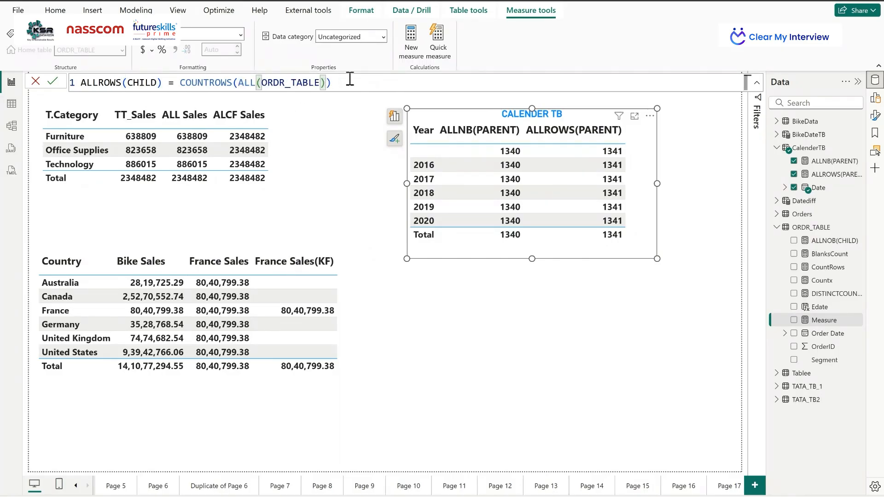
left_click(54, 82)
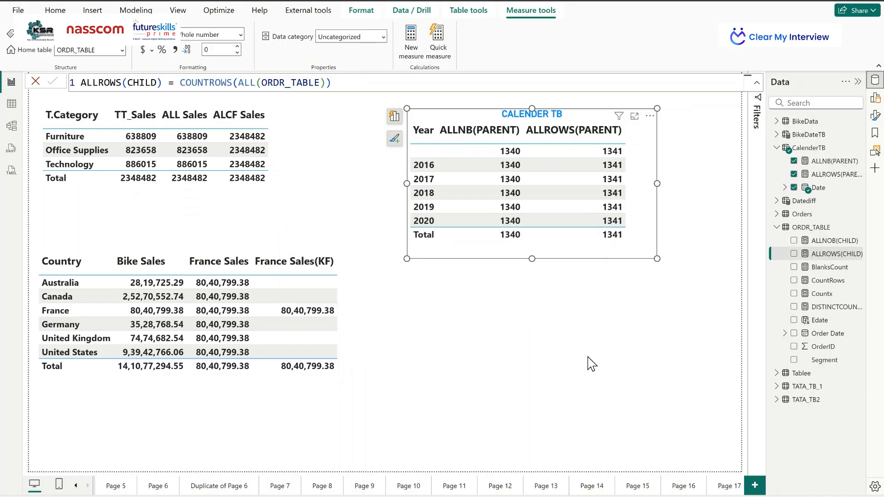
Duplicate the CALENDER TB table and place the copy directly below the original, aligned with it
left_click(645, 235)
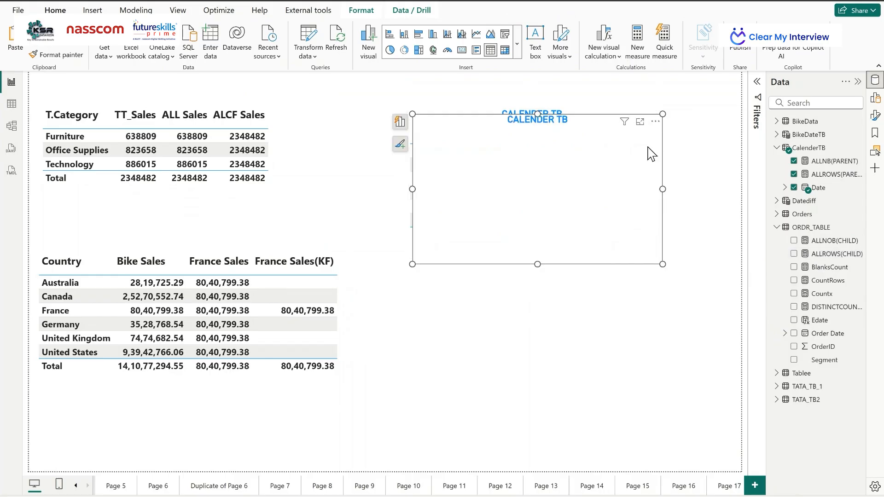
left_click_drag(654, 123, 652, 291)
Change the title of the lower copied table to ORDR TB and color the title text orange
left_click(875, 115)
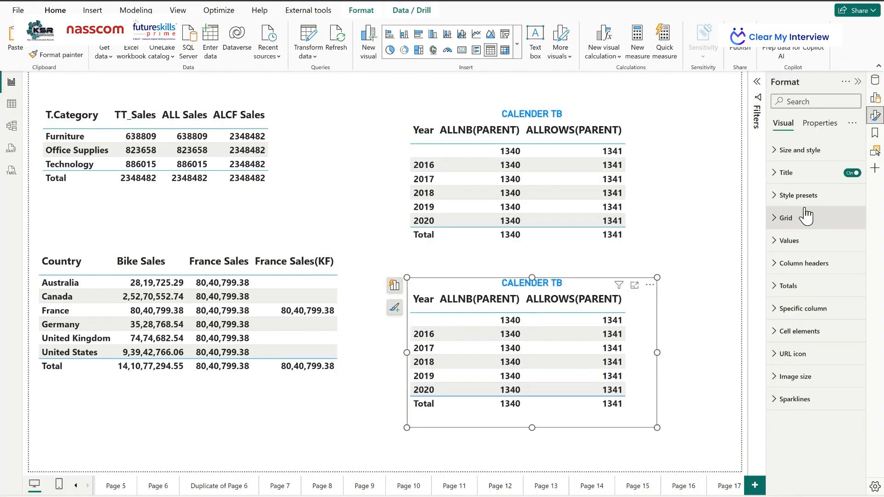
left_click(808, 174)
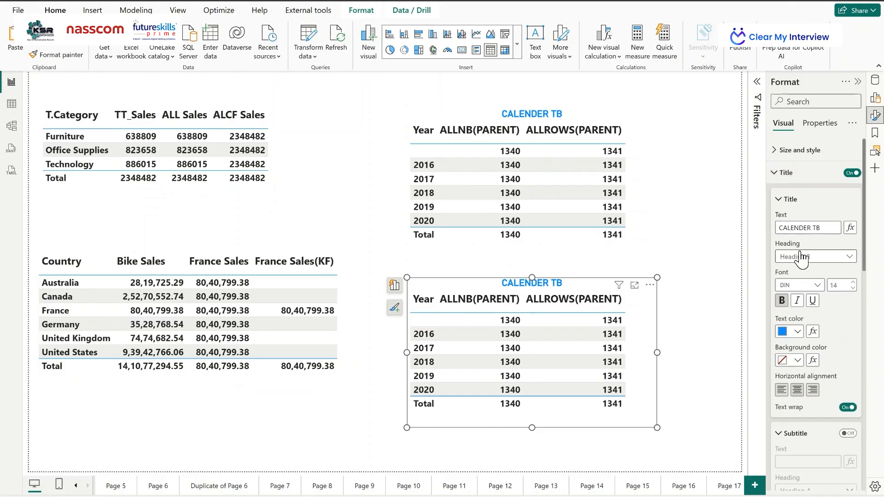
left_click_drag(813, 228, 781, 227)
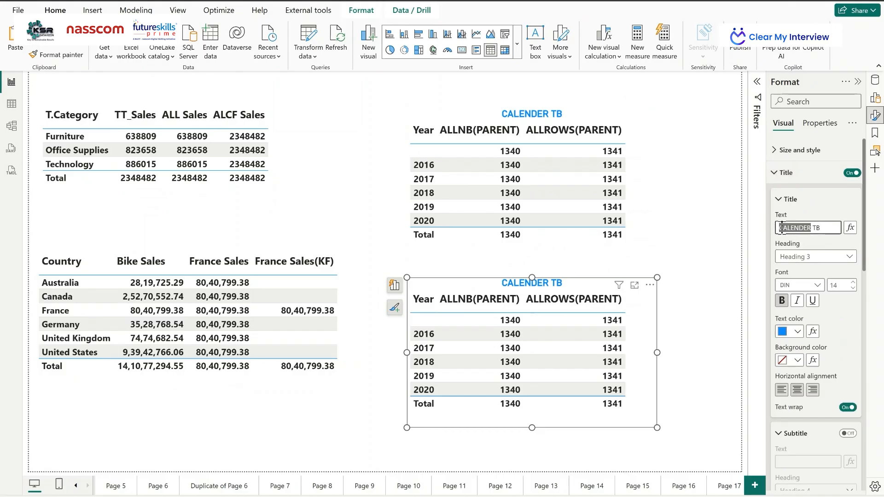
type("ORDR")
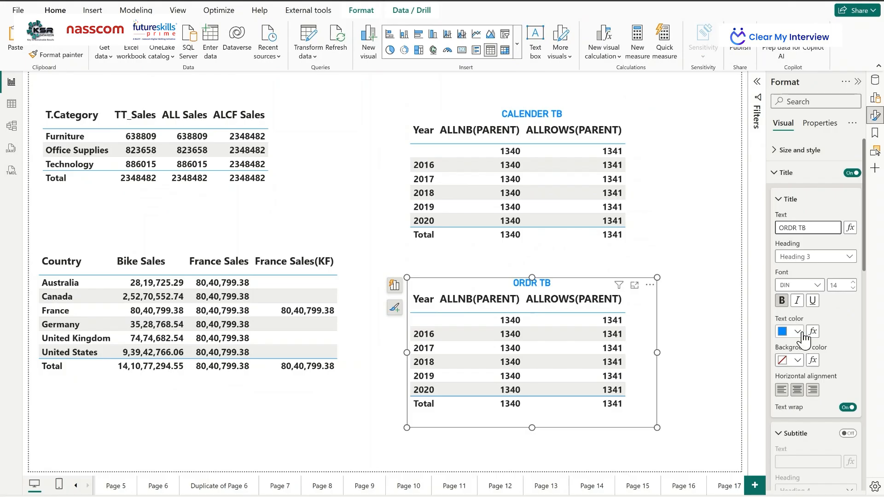
left_click(798, 331)
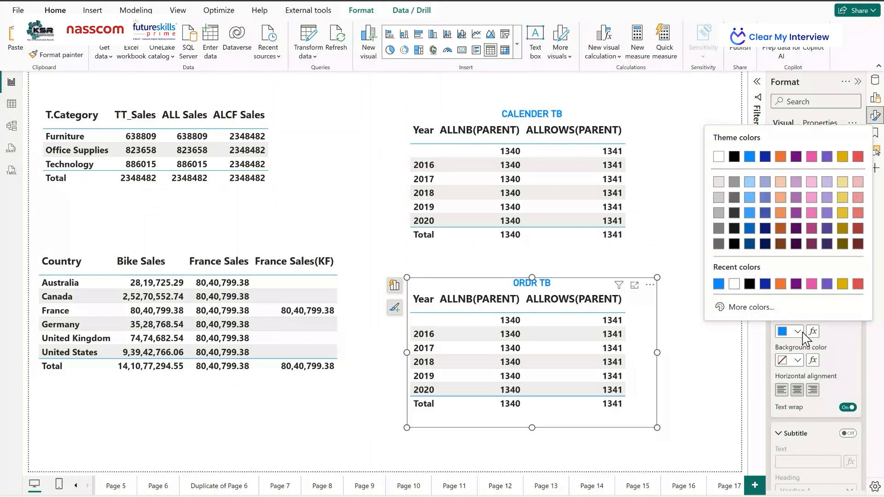
left_click(780, 284)
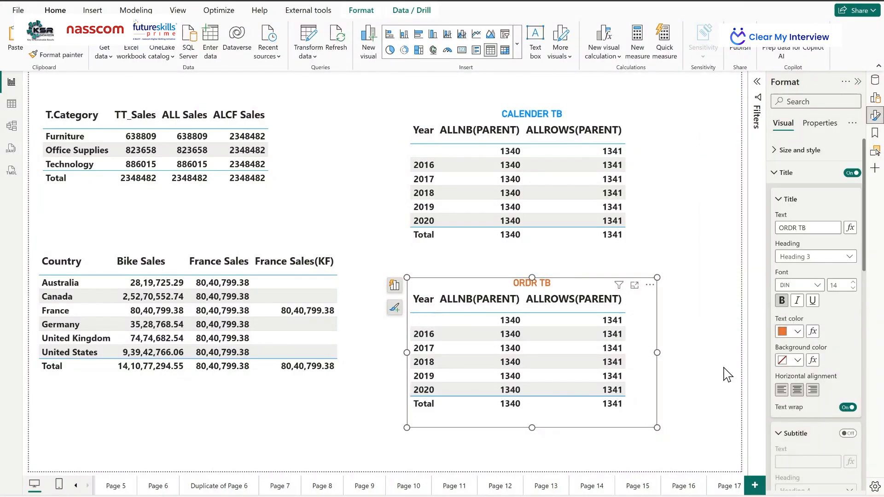
left_click(782, 172)
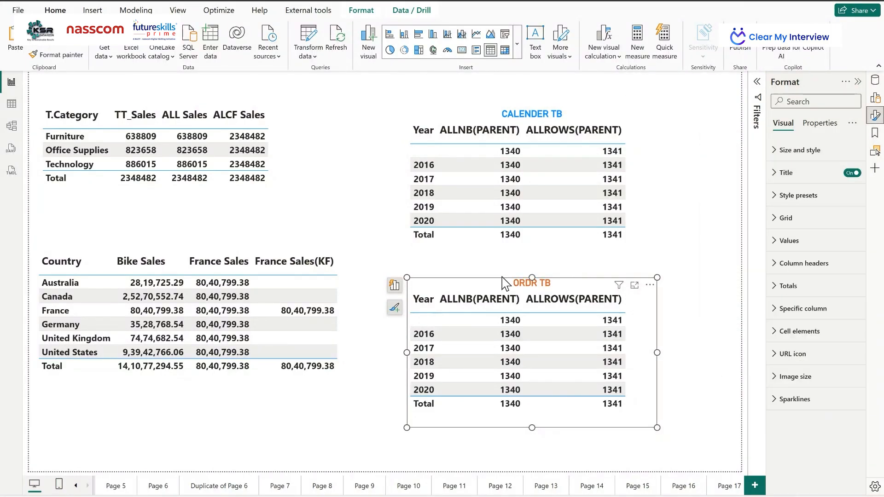
Remove the ALLNB(PARENT) and ALLROWS(PARENT) measures from the ORDR TB table visual
left_click(394, 285)
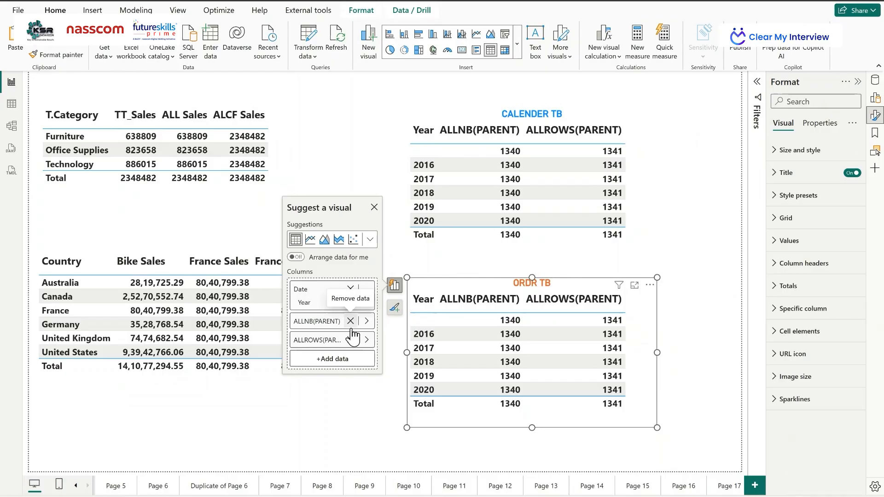
left_click(350, 322)
left_click(351, 324)
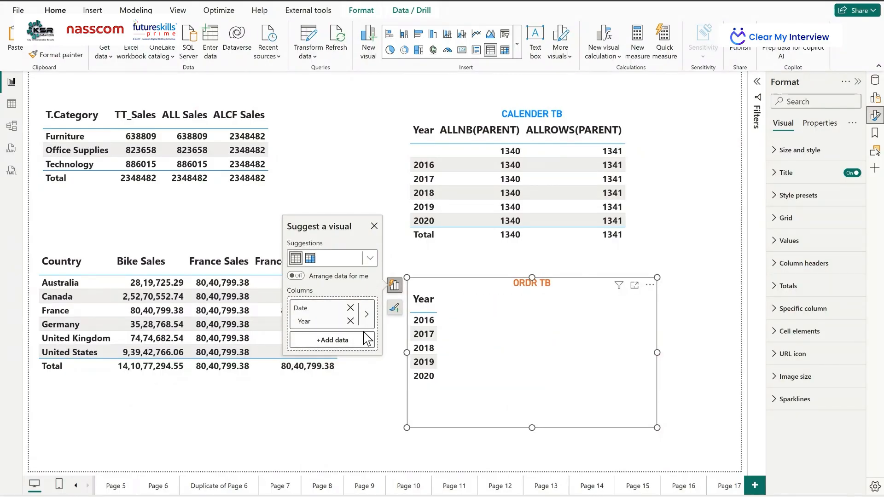
Add the ALLNOB(CHILD) and ALLROWS(CHILD) measures from ORDR_TABLE to the ORDR TB table visual, and deselect it
left_click(357, 340)
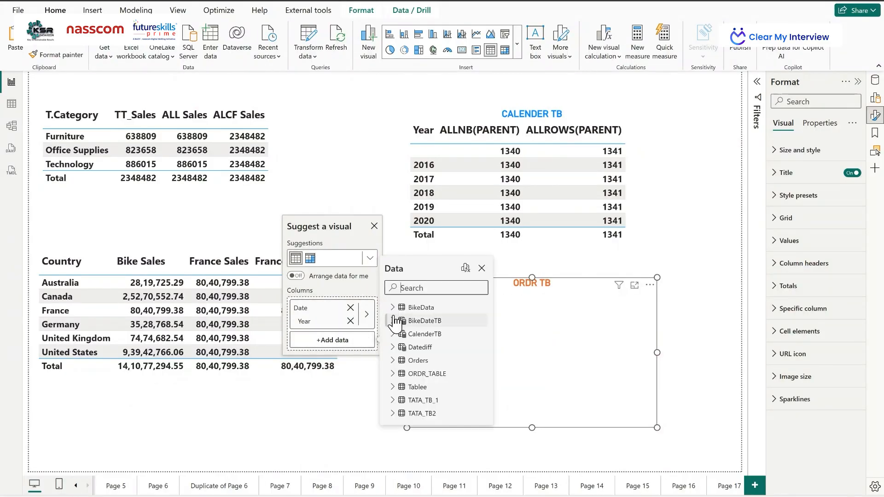
left_click(398, 374)
scroll(414, 375, "down", 3)
scroll(413, 375, "up", 3)
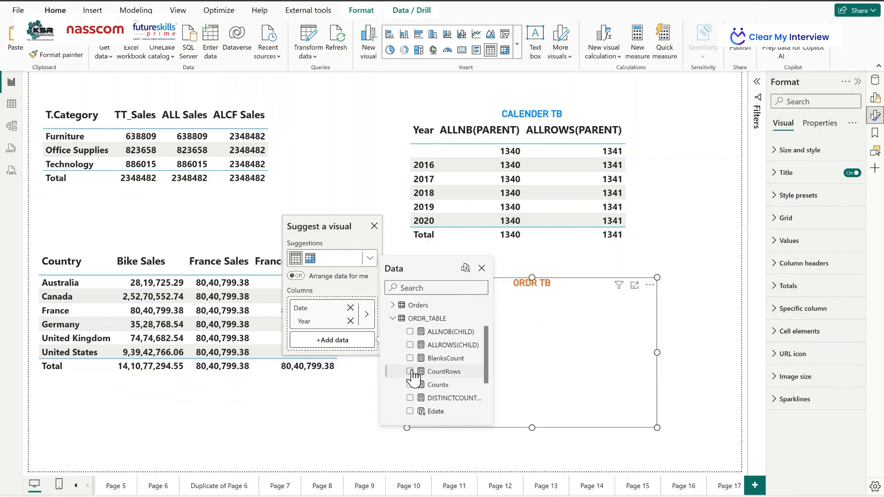
left_click(410, 332)
left_click(410, 345)
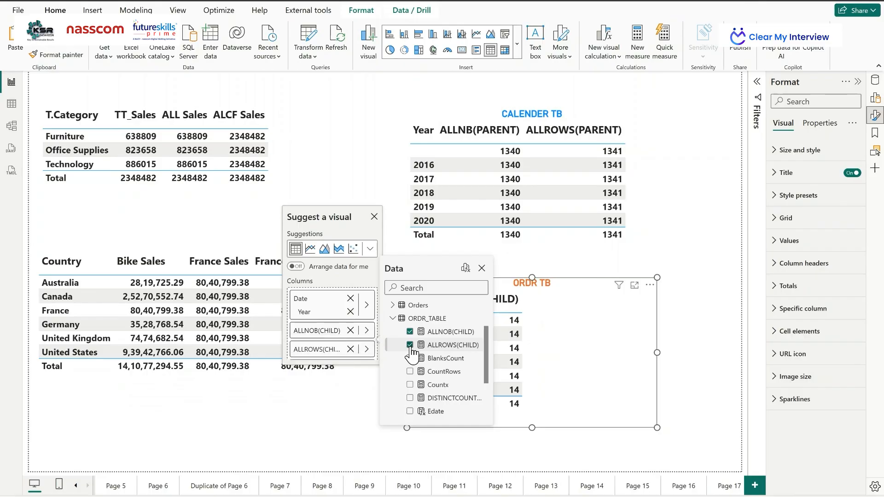
left_click(710, 223)
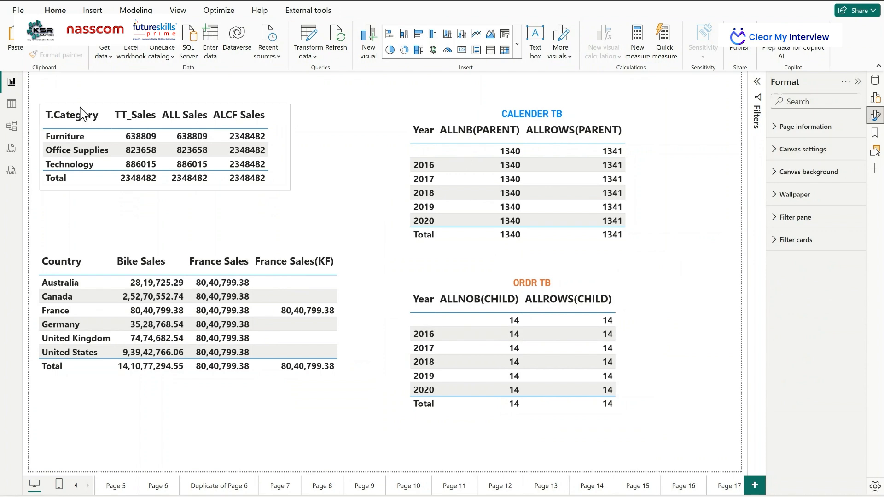
Inspect the table data of CalenderTB and ORDR_TABLE, including the Edate column and its formula, and return to the report
left_click(12, 104)
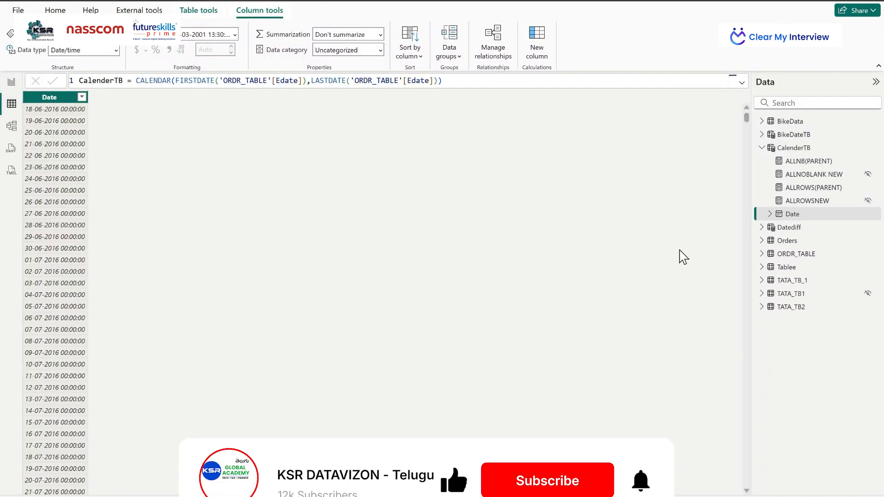
left_click(763, 253)
left_click(788, 254)
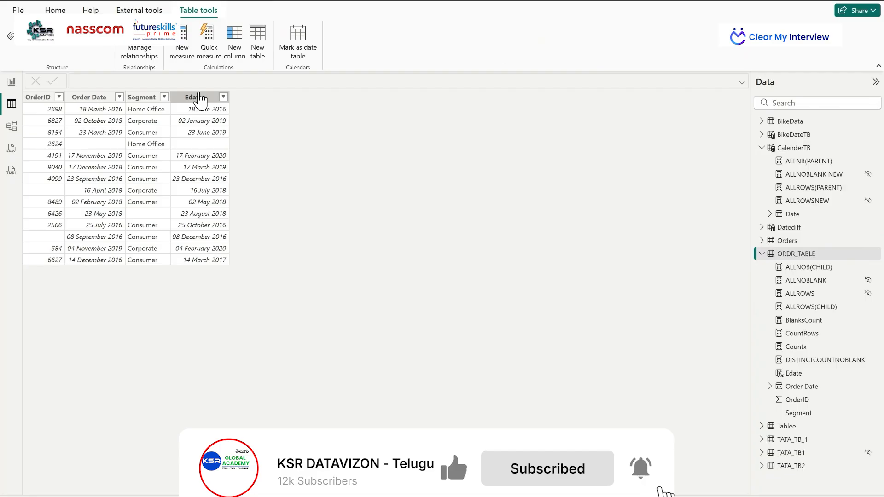
left_click(199, 98)
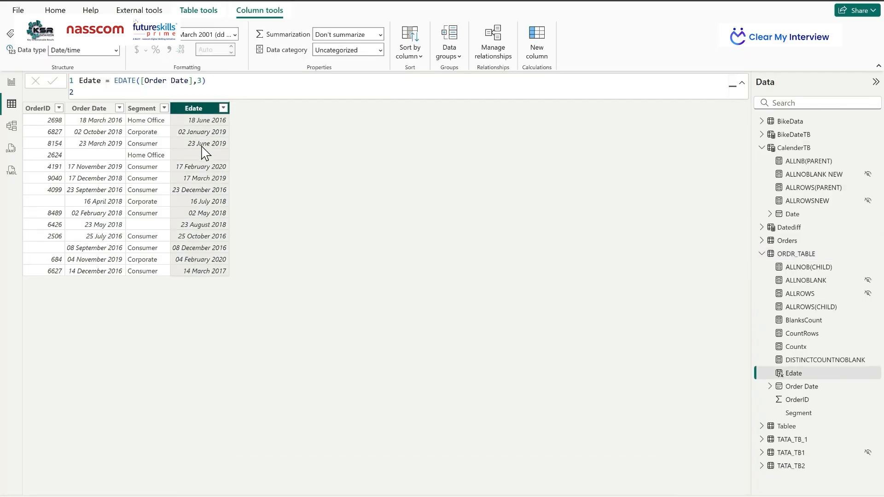
left_click(12, 81)
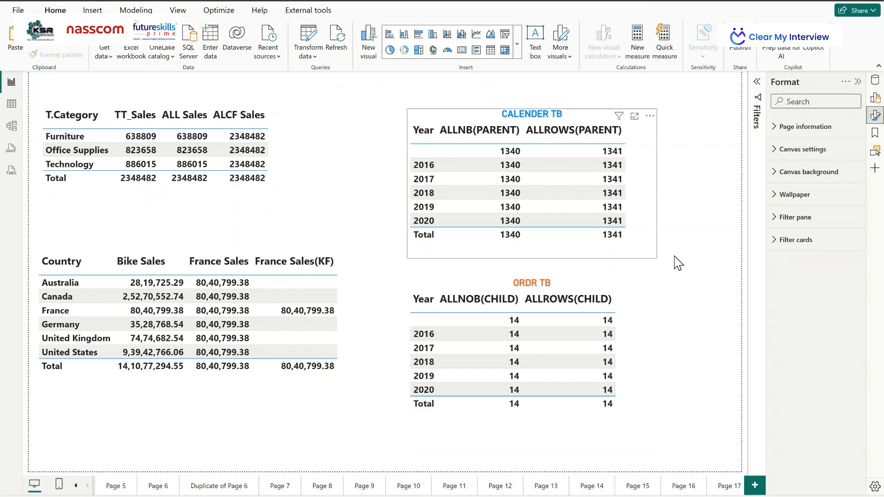
Switch to the Microsoft Learn ALLNOBLANKROW article in the browser and examine its example row counts for the datetime and ResellerSales_USD tables
key("alt+Tab")
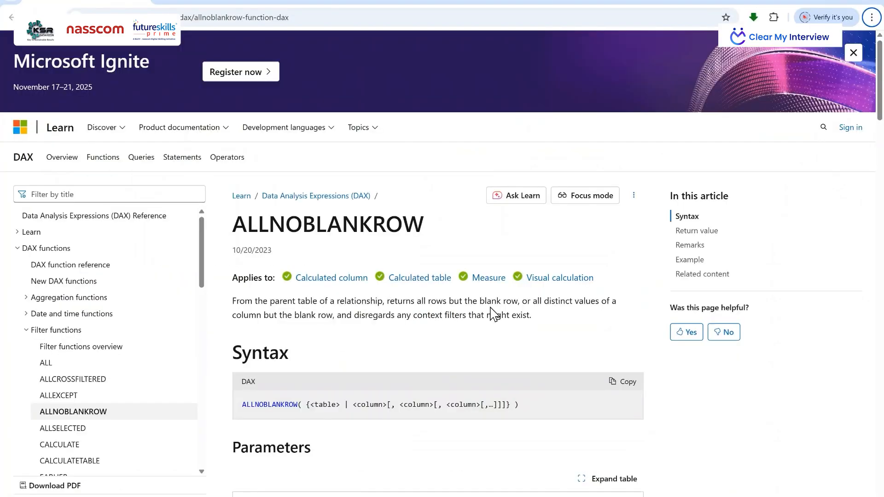
scroll(494, 313, "down", 10)
scroll(493, 313, "down", 20)
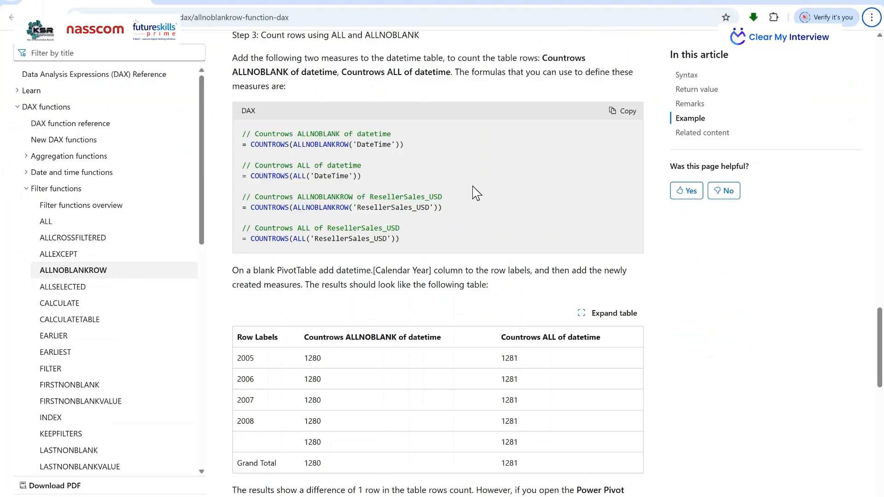
scroll(474, 188, "down", 3)
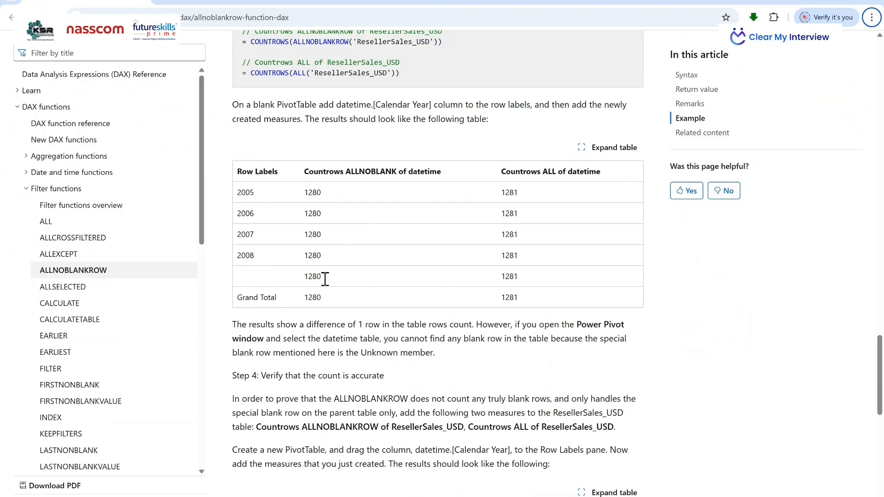
scroll(505, 279, "down", 3)
scroll(499, 258, "up", 3)
scroll(543, 193, "down", 5)
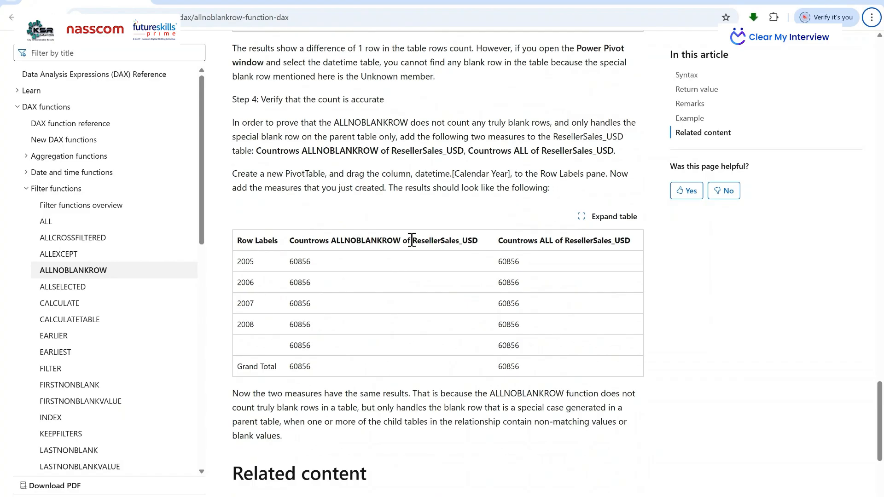
left_click_drag(412, 240, 477, 241)
scroll(473, 244, "up", 3)
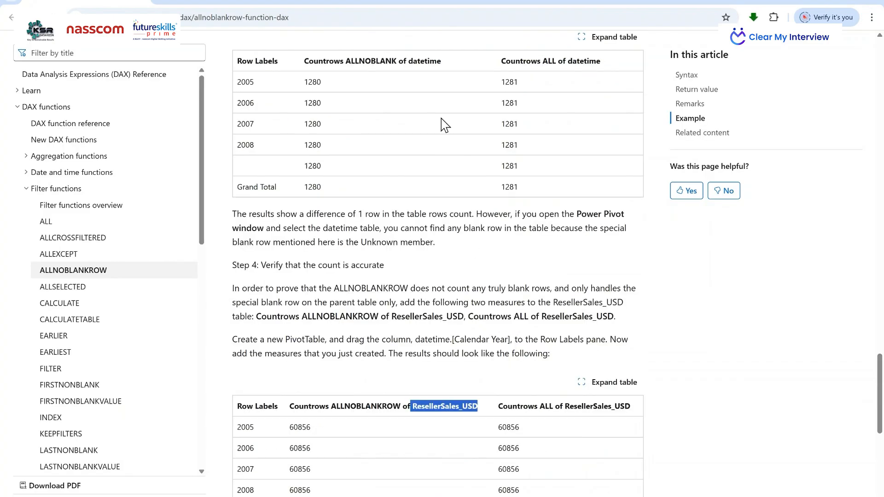
scroll(465, 189, "down", 3)
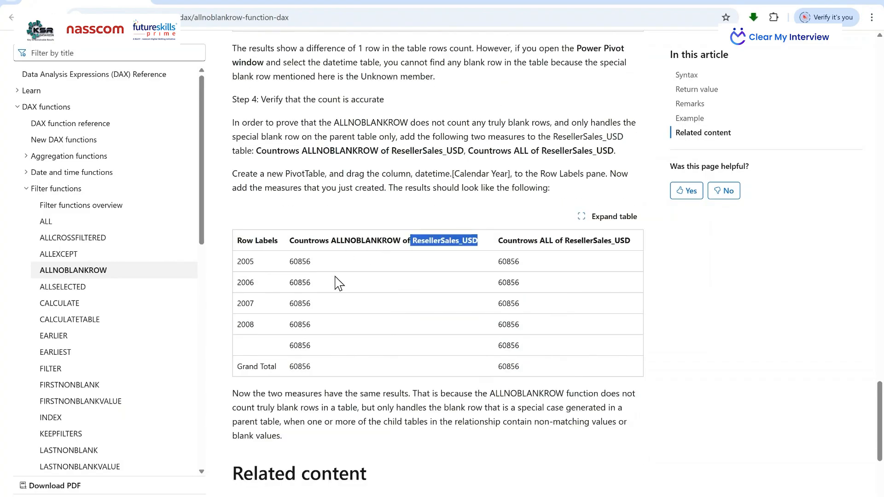
scroll(397, 325, "down", 2)
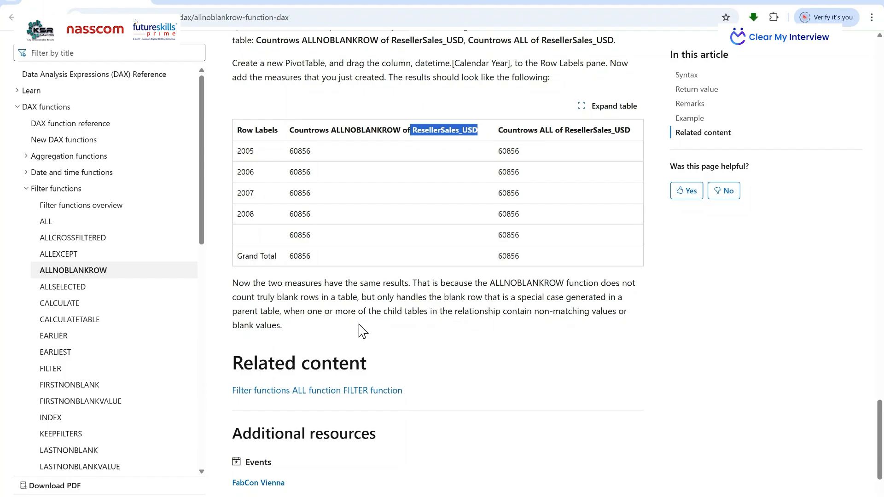
scroll(424, 189, "up", 6)
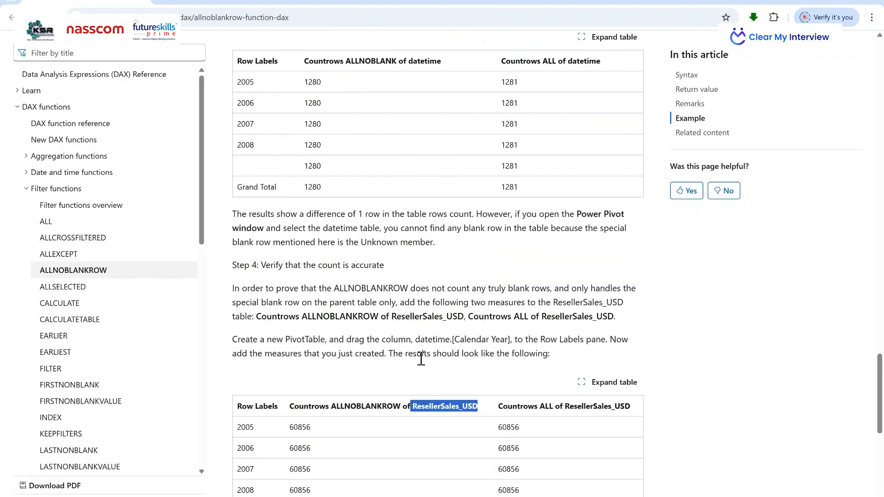
Switch back to the Power BI report and open Page 18 with the list of filter functions
key("alt+Tab")
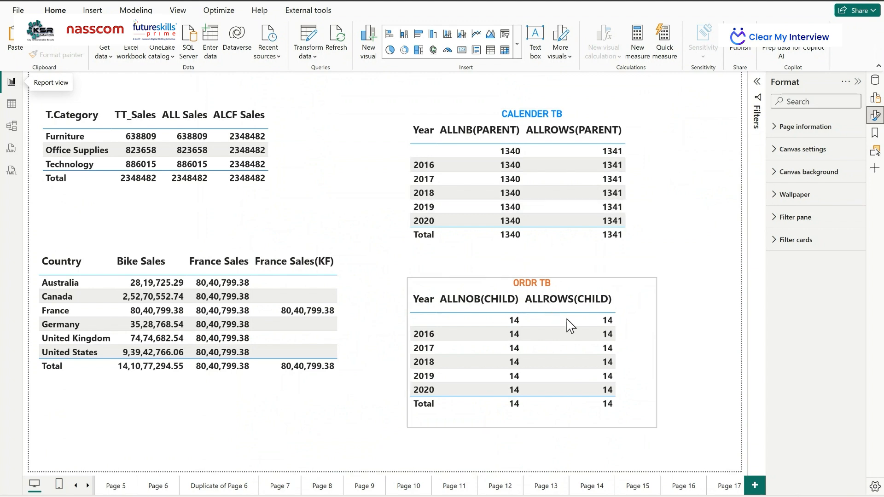
left_click(87, 486)
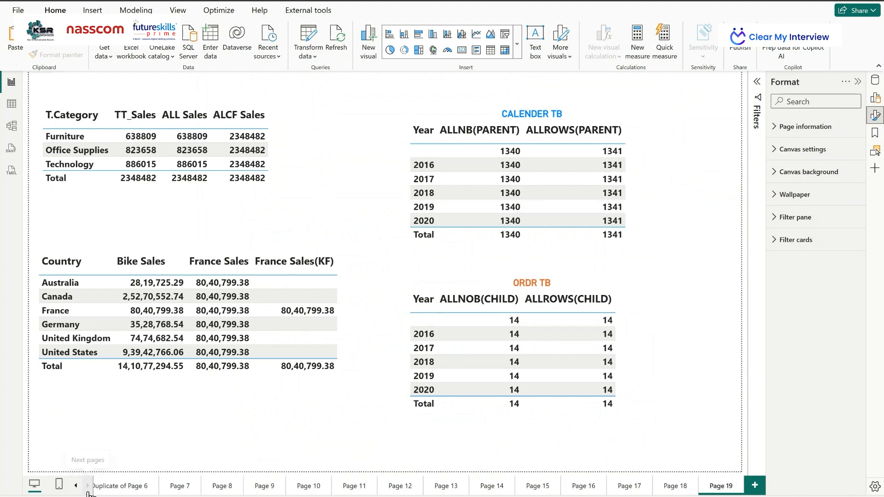
left_click(674, 487)
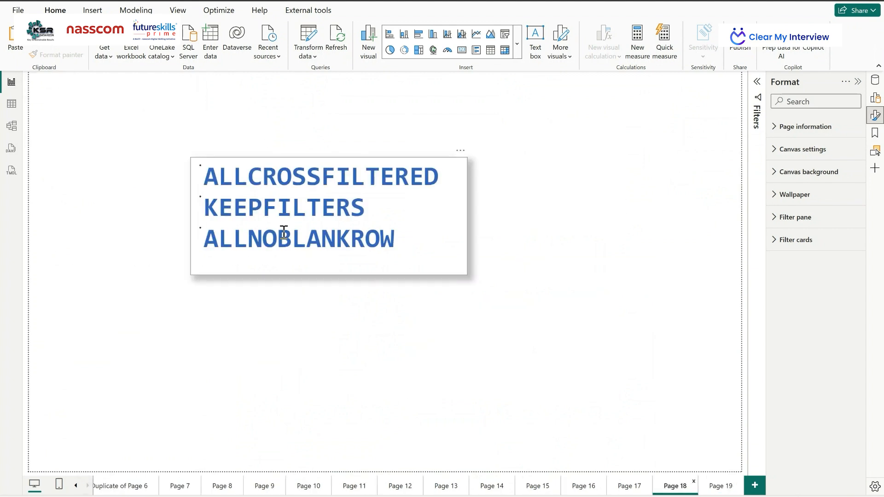